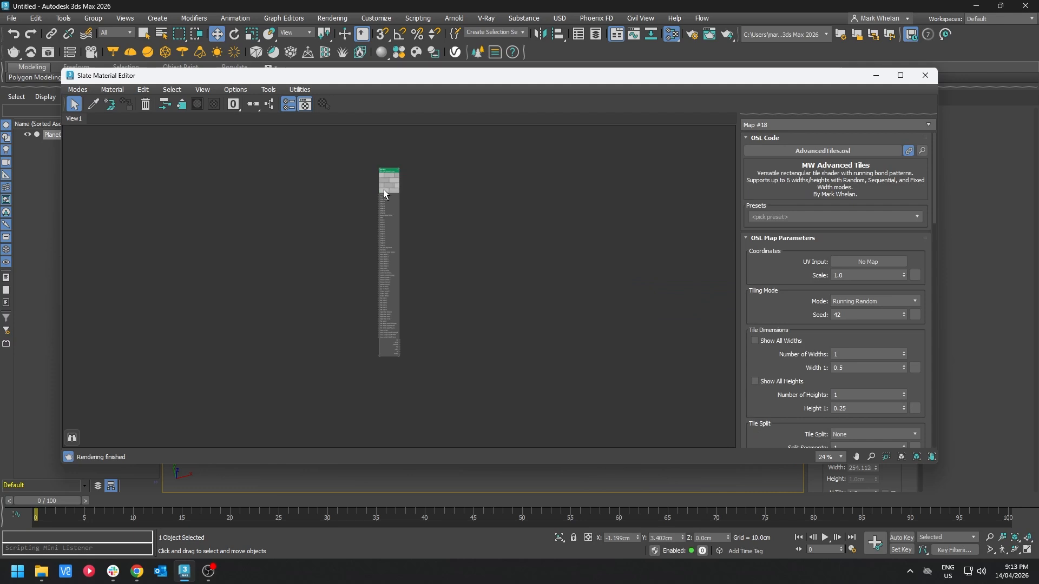
Step: Add an OSL Bitmap Lookup map node loaded with 1.jpg from the Mottled Red bricks folder
{"action": "scroll", "coordinate": [405, 366], "scroll_direction": "up", "scroll_amount": 4}
{"action": "left_click_drag", "start_coordinate": [404, 365], "coordinate": [493, 360]}
{"action": "middle_click_drag", "start_coordinate": [512, 298], "coordinate": [465, 411]}
{"action": "left_click_drag", "start_coordinate": [402, 214], "coordinate": [316, 215]}
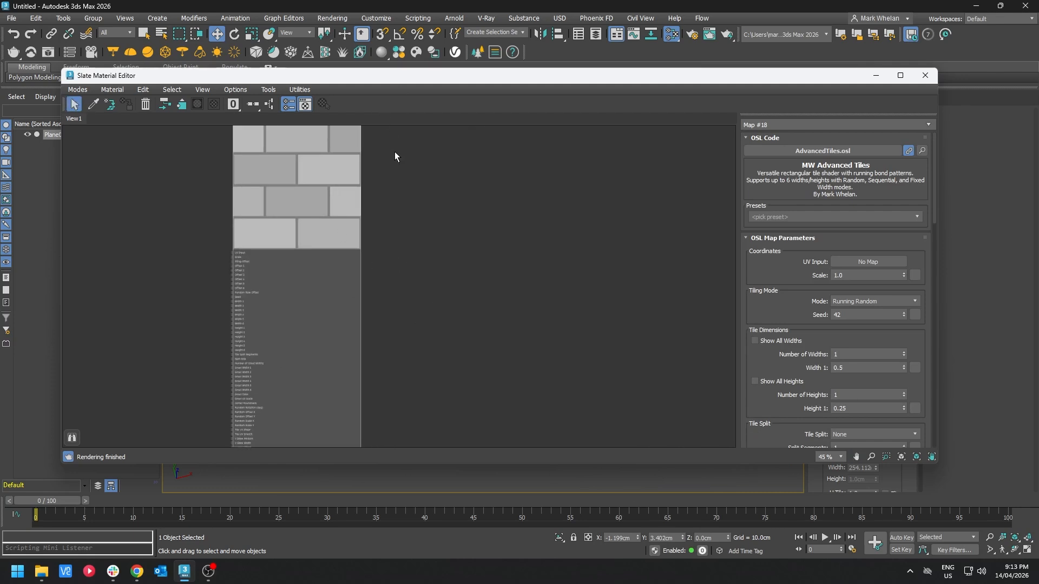
{"action": "middle_click_drag", "start_coordinate": [372, 154], "coordinate": [407, 185]}
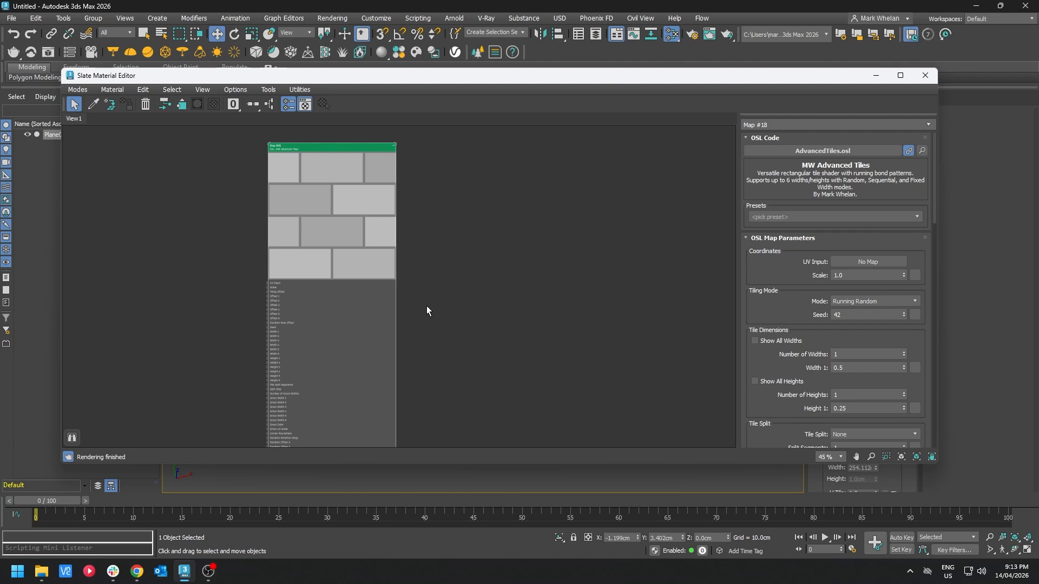
{"action": "right_click", "coordinate": [492, 172]}
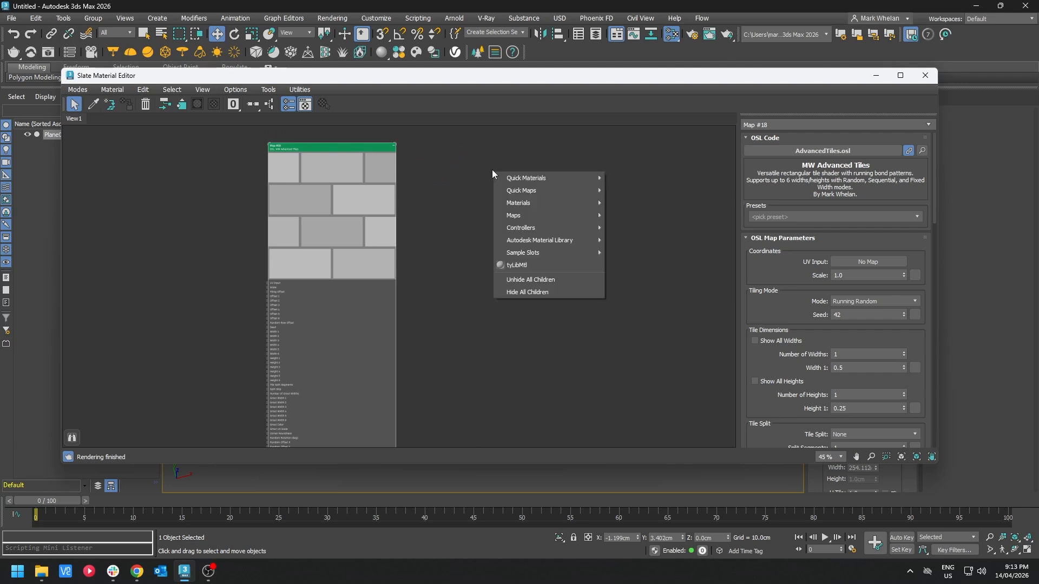
{"action": "mouse_move", "coordinate": [561, 220]}
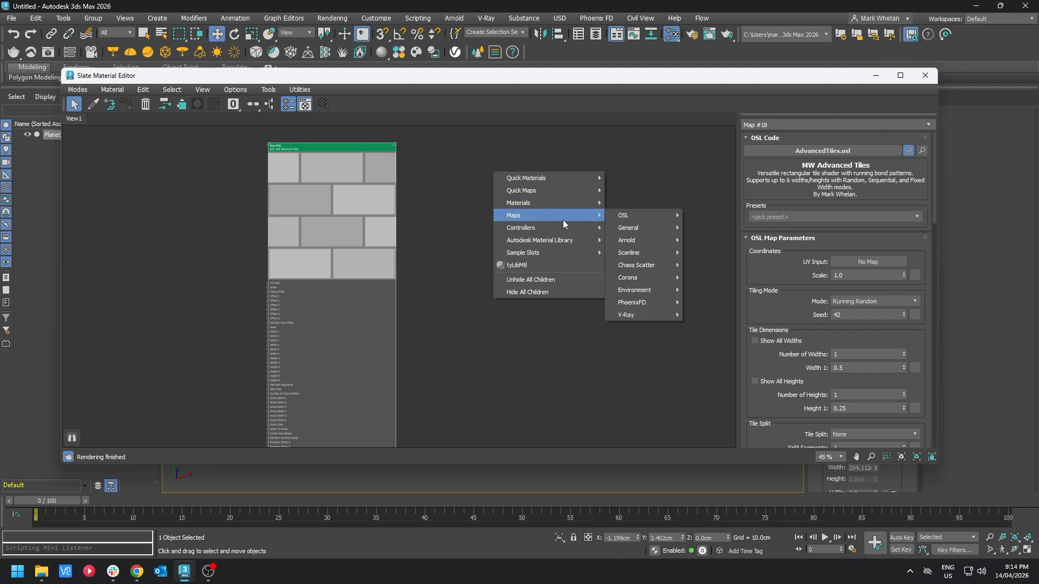
{"action": "mouse_move", "coordinate": [658, 215]}
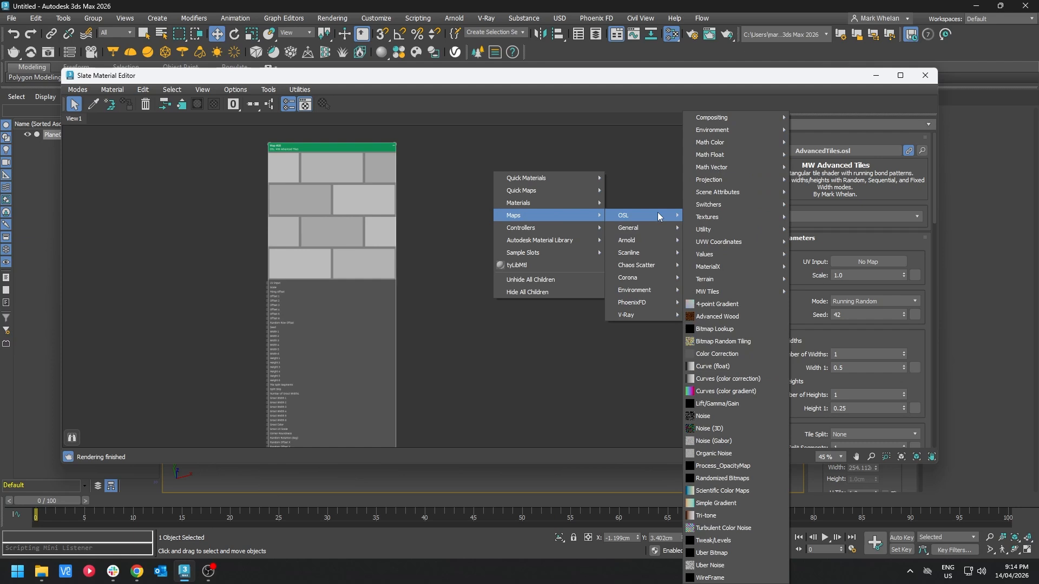
{"action": "left_click", "coordinate": [726, 330]}
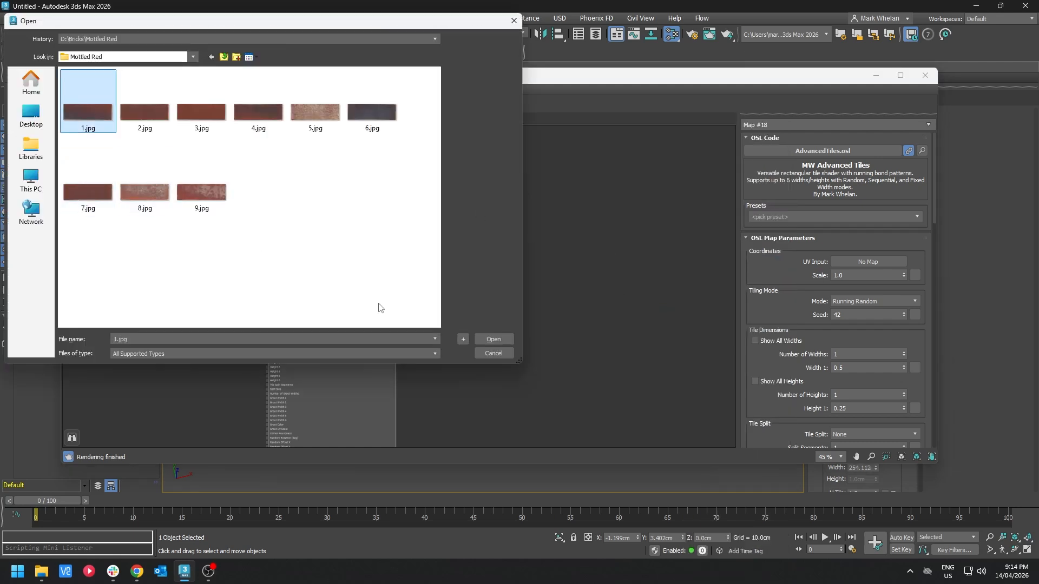
{"action": "left_click", "coordinate": [493, 340]}
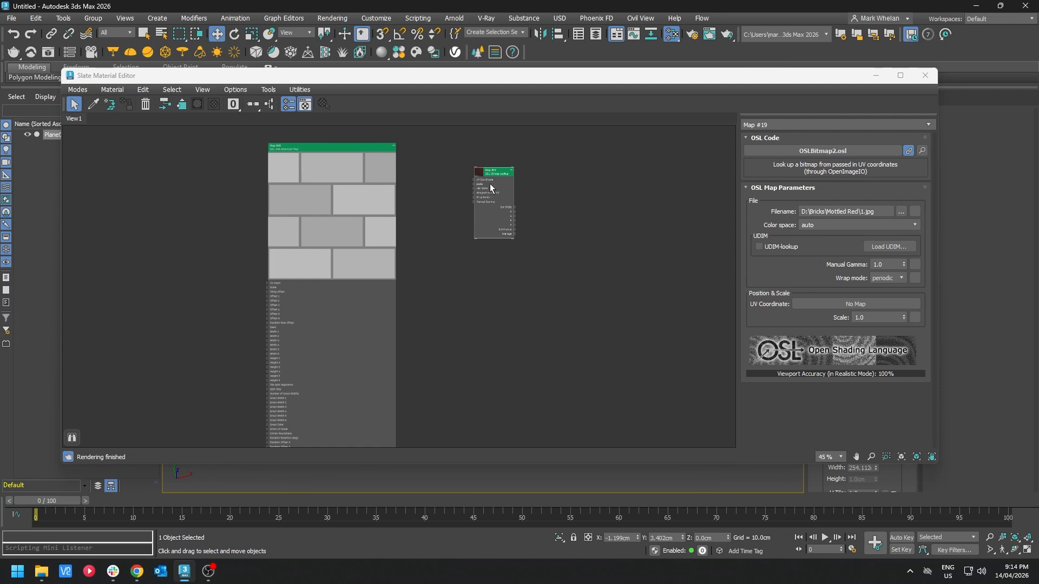
Step: Connect the Advanced Tiles UV output to the Bitmap Lookup's UV Coordinate input and show its preview
{"action": "left_click_drag", "start_coordinate": [488, 172], "coordinate": [577, 187]}
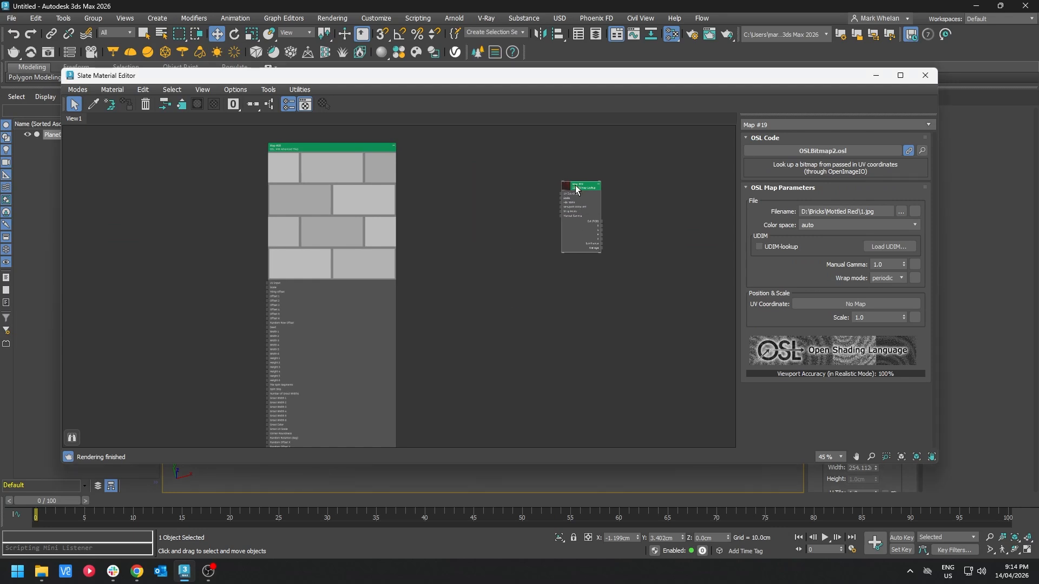
{"action": "left_click_drag", "start_coordinate": [367, 343], "coordinate": [368, 125]}
{"action": "scroll", "coordinate": [393, 334], "scroll_direction": "up", "scroll_amount": 3}
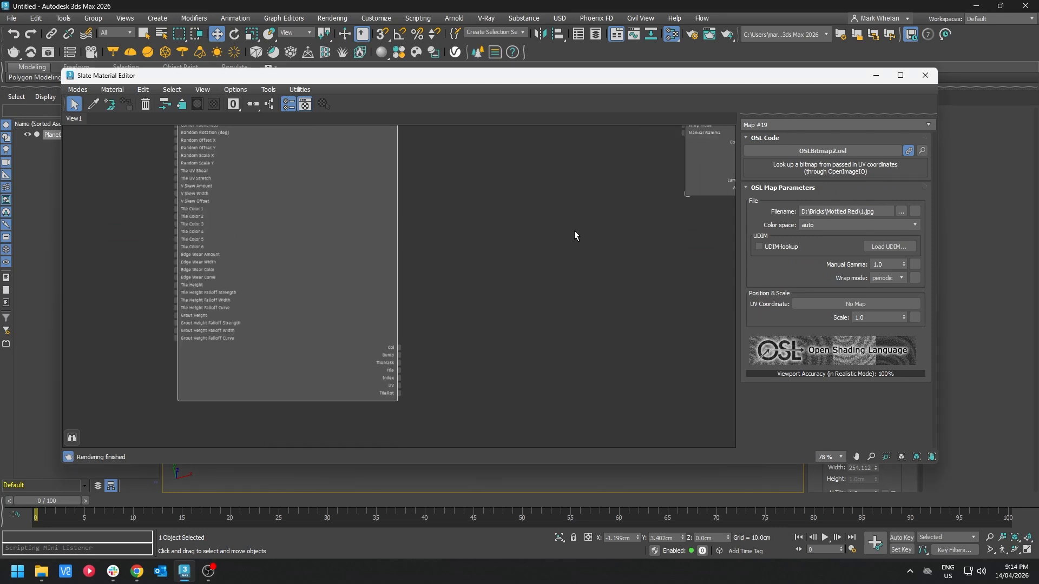
{"action": "left_click", "coordinate": [700, 193]}
{"action": "left_click_drag", "start_coordinate": [700, 193], "coordinate": [457, 412]}
{"action": "scroll", "coordinate": [408, 384], "scroll_direction": "up", "scroll_amount": 1}
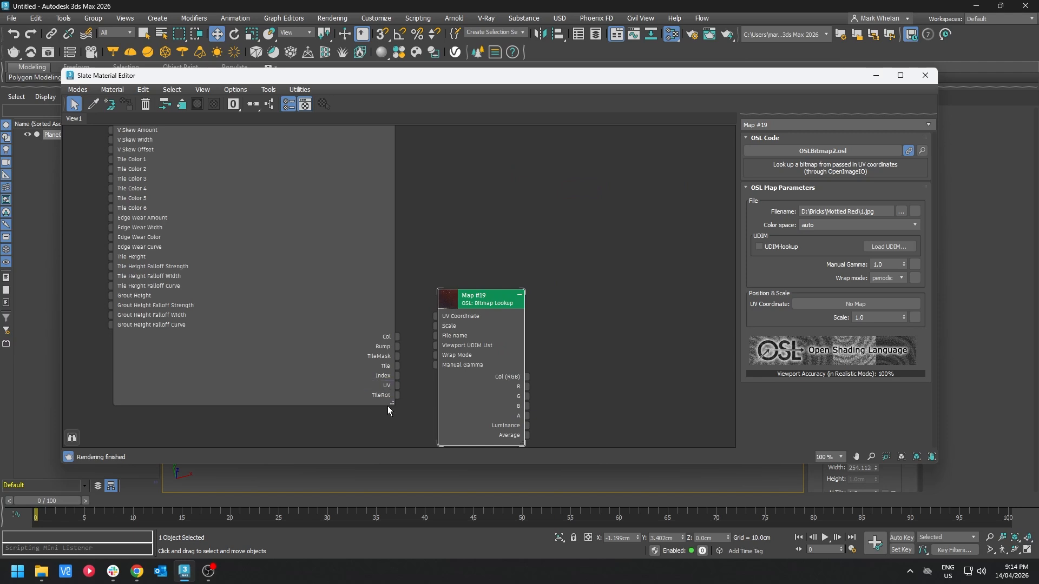
{"action": "left_click_drag", "start_coordinate": [396, 386], "coordinate": [610, 195]}
{"action": "double_click", "coordinate": [449, 301]}
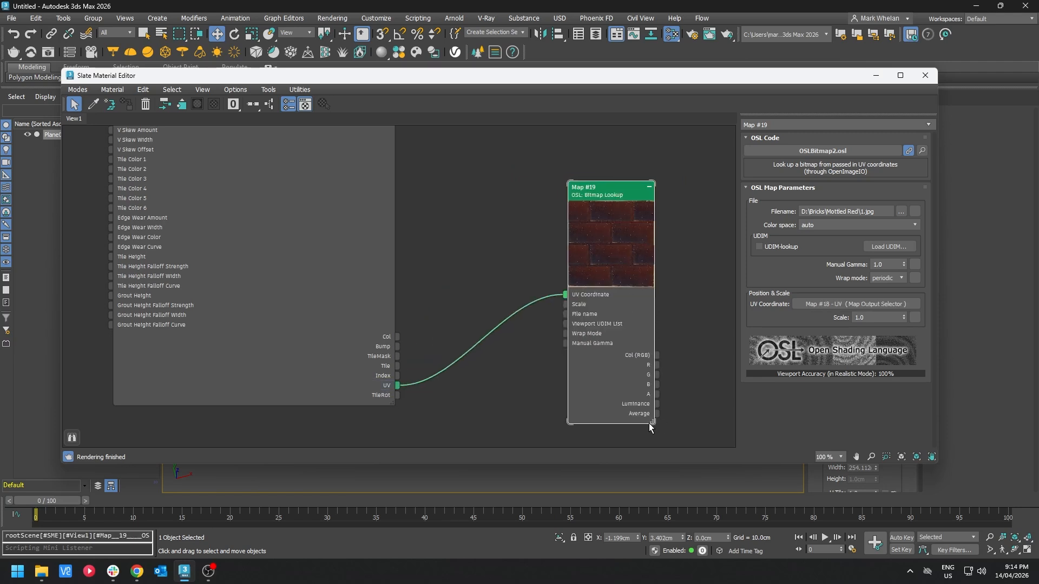
Step: Create an OSL 1 of N (filename) switcher map wired into the Bitmap Lookup's File name input
{"action": "left_click_drag", "start_coordinate": [652, 422], "coordinate": [844, 465]}
{"action": "middle_click_drag", "start_coordinate": [640, 342], "coordinate": [530, 264]}
{"action": "scroll", "coordinate": [533, 266], "scroll_direction": "down", "scroll_amount": 3}
{"action": "left_click_drag", "start_coordinate": [559, 279], "coordinate": [689, 165]}
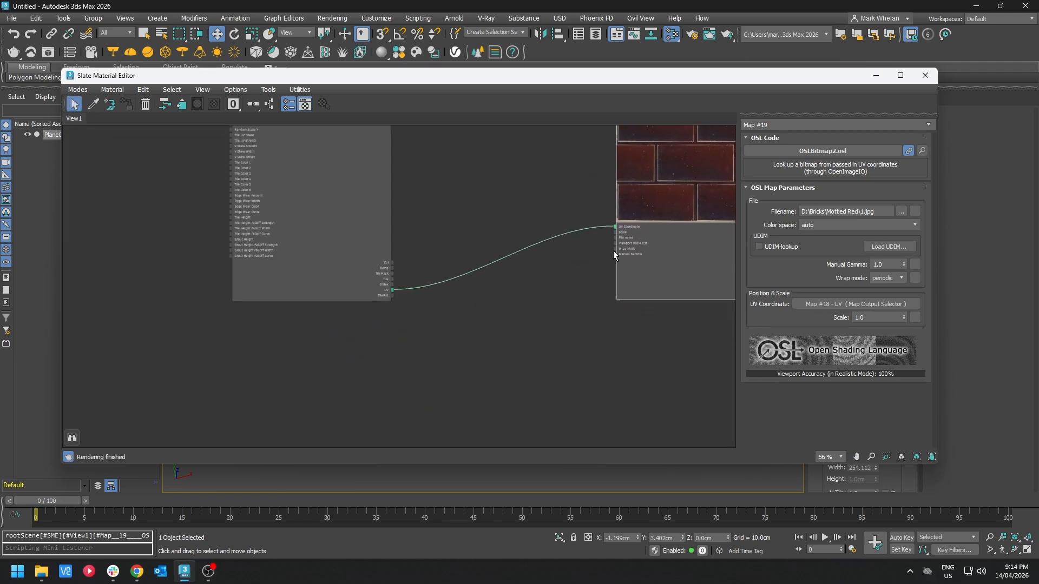
{"action": "middle_click_drag", "start_coordinate": [612, 251], "coordinate": [608, 339]}
{"action": "middle_click_drag", "start_coordinate": [544, 184], "coordinate": [549, 219]}
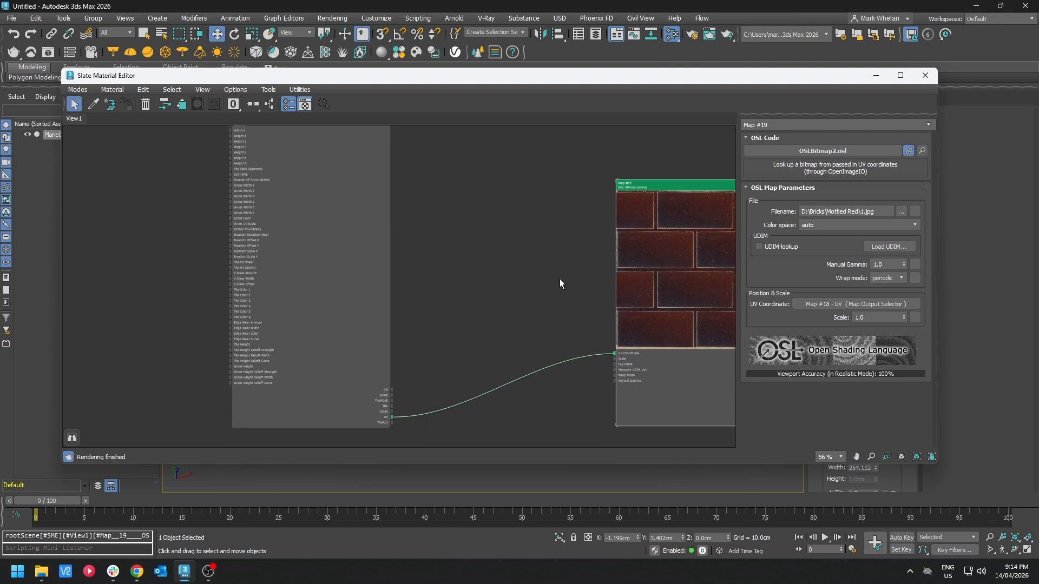
{"action": "left_click_drag", "start_coordinate": [619, 368], "coordinate": [462, 187]}
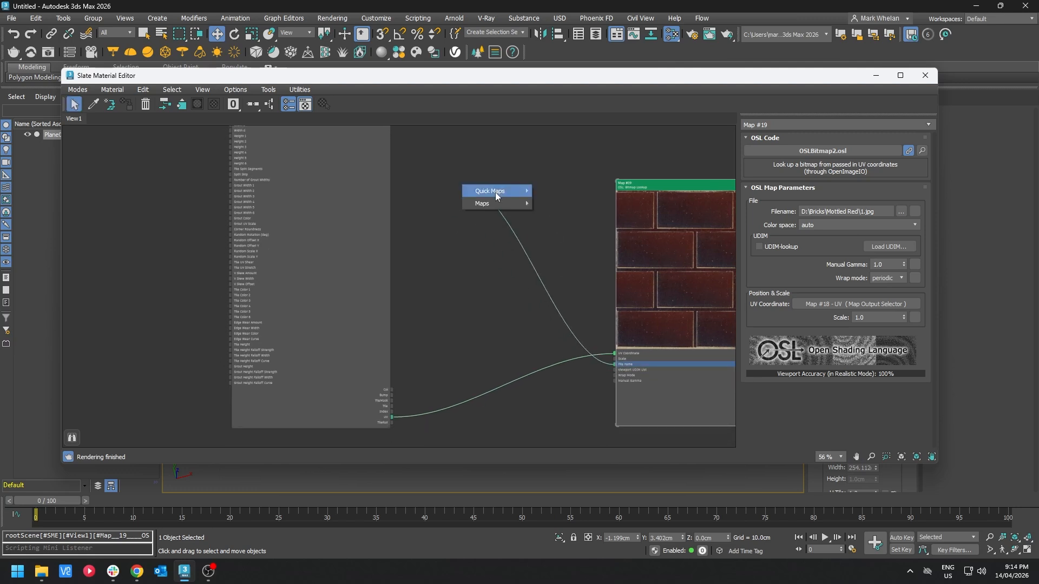
{"action": "mouse_move", "coordinate": [496, 195]}
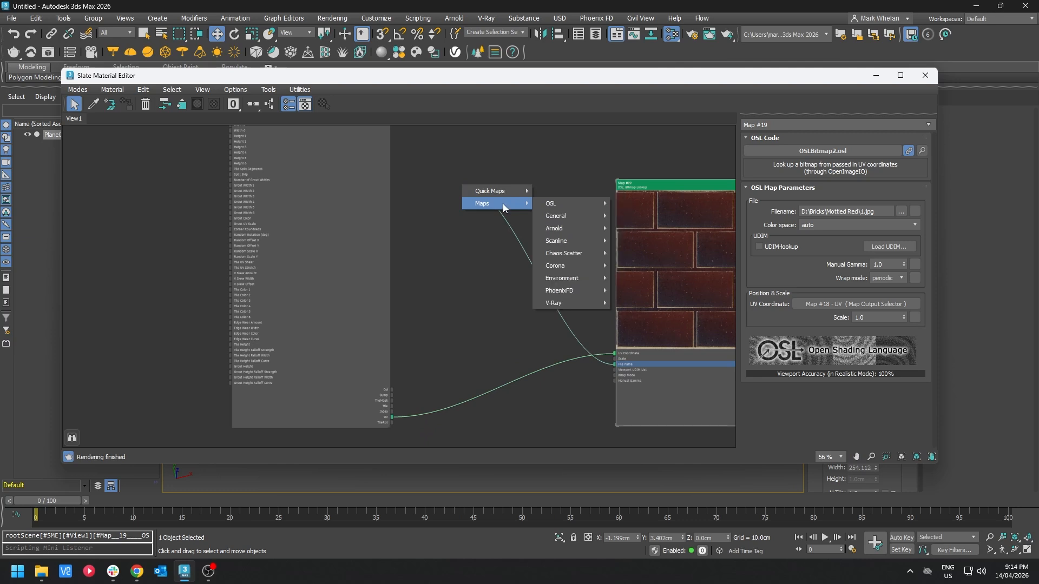
{"action": "mouse_move", "coordinate": [551, 210]}
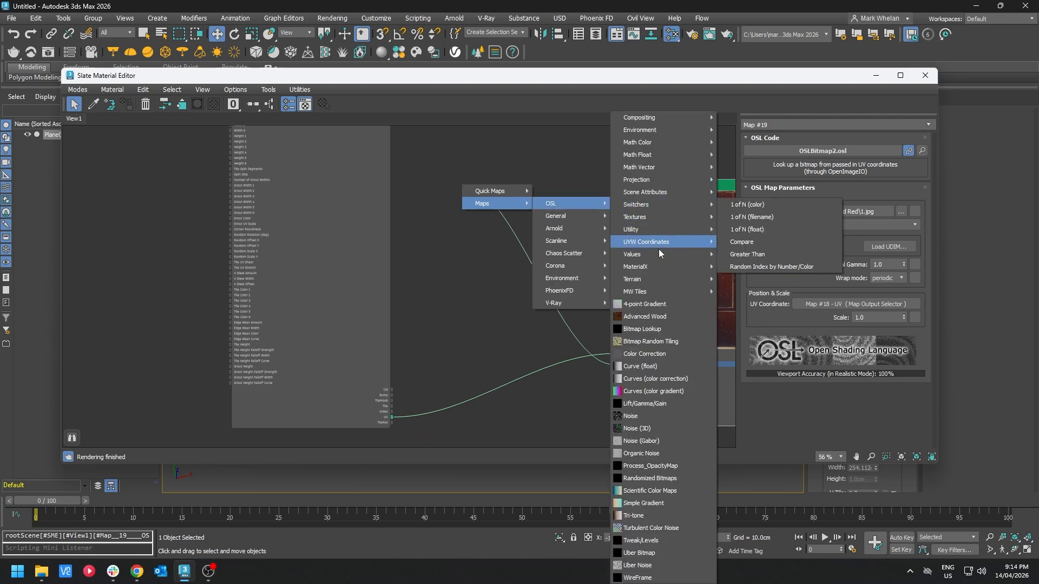
{"action": "mouse_move", "coordinate": [656, 211]}
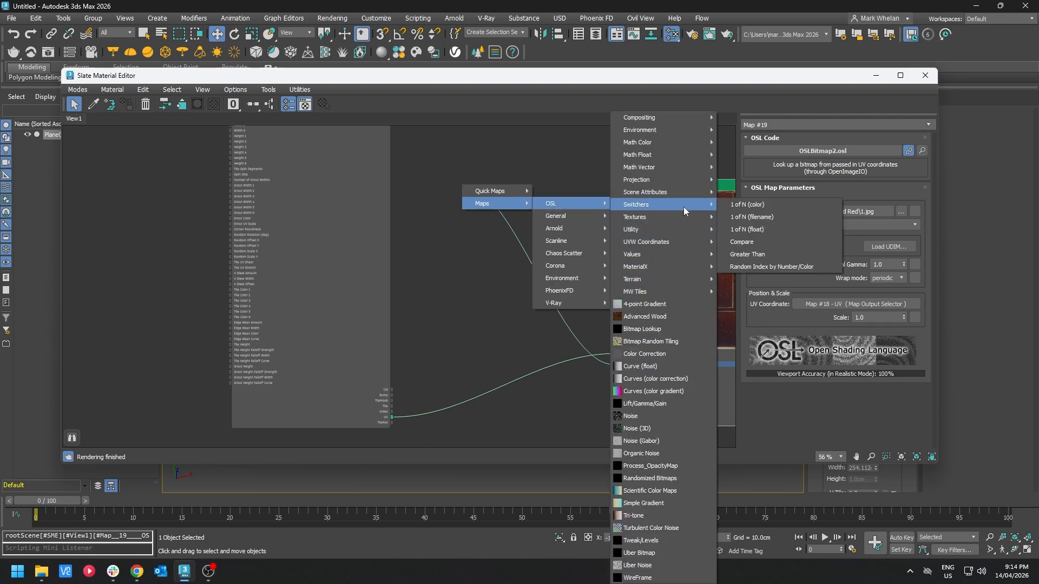
{"action": "left_click", "coordinate": [771, 217]}
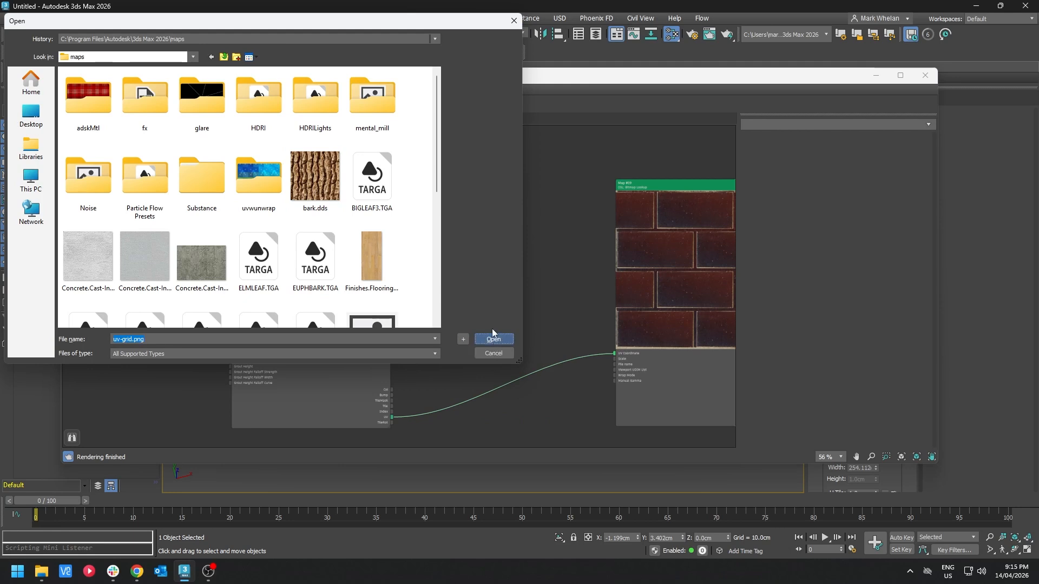
{"action": "key", "text": "Return"}
Step: Set the switcher's Input 0 to D:\Bricks\Mottled Red\1.jpg
{"action": "left_click", "coordinate": [839, 222]}
{"action": "key", "text": "ctrl+a"}
{"action": "type", "text": "D:\\Bricks\\Mottled Red\\5.jpg"}
{"action": "key", "text": "BackSpace"}
{"action": "type", "text": "1"}
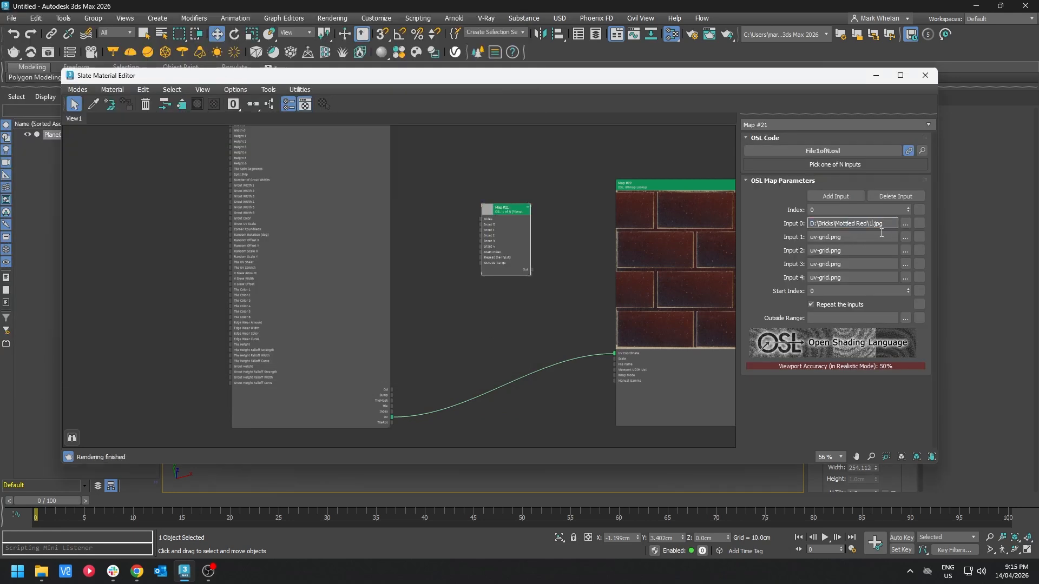
Step: Paste the Mottled Red path into Inputs 1 to 4 and set Input 1 to 2.jpg
{"action": "key", "text": "Tab"}
{"action": "type", "text": "D:\\Bricks\\Mottled Red\\5.jpg"}
{"action": "key", "text": "Tab"}
{"action": "key", "text": "ctrl+v"}
{"action": "key", "text": "Tab"}
{"action": "key", "text": "ctrl+v"}
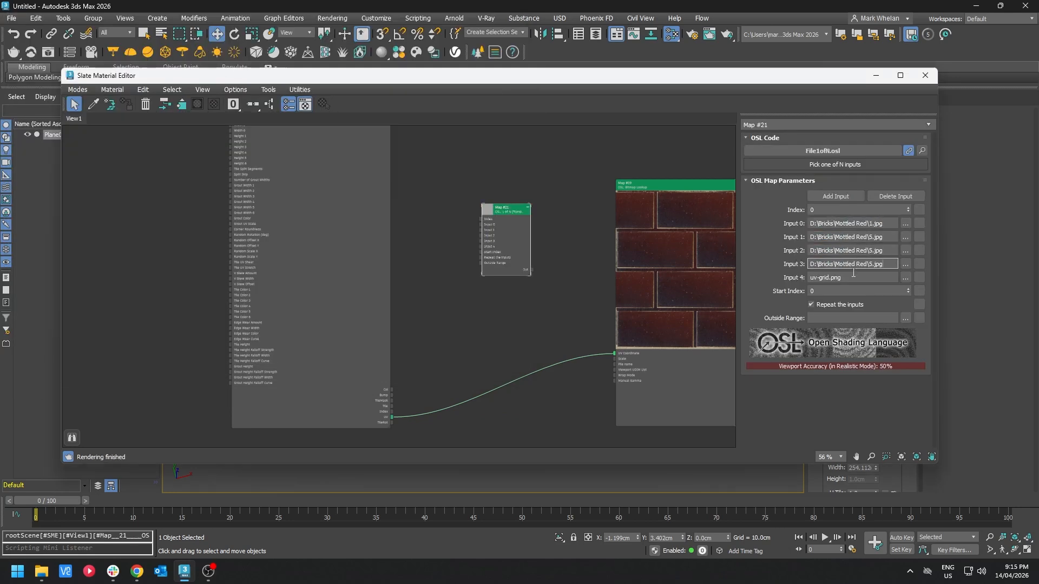
{"action": "key", "text": "Tab"}
{"action": "type", "text": "D:\\Bricks\\Mottled Red\\5.jpg"}
{"action": "key", "text": "BackSpace"}
{"action": "type", "text": "2"}
Step: Set Input 2 to D:\Bricks\Mottled Red\3.jpg and Input 3 to 4.jpg
{"action": "left_click", "coordinate": [869, 251]}
{"action": "key", "text": "BackSpace"}
{"action": "type", "text": "3"}
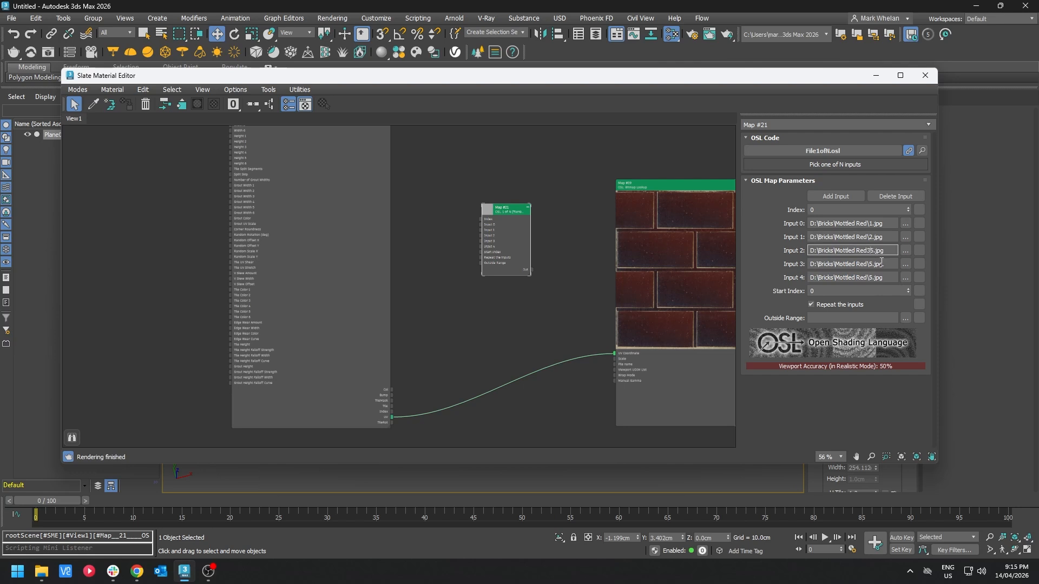
{"action": "key", "text": "Delete"}
{"action": "type", "text": "\\"}
{"action": "left_click", "coordinate": [878, 264]}
{"action": "key", "text": "BackSpace"}
{"action": "type", "text": "4"}
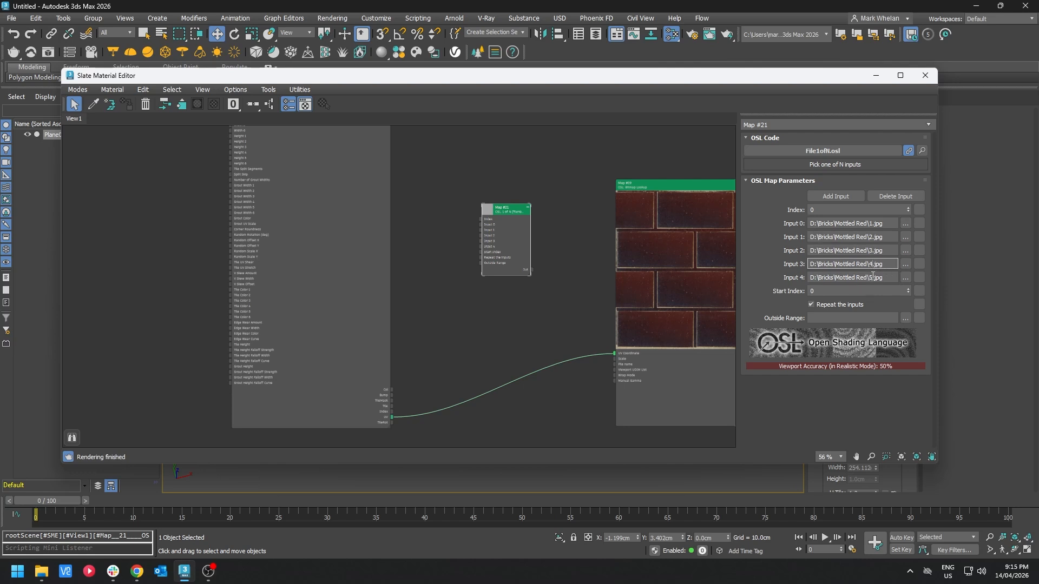
Step: Add four more switcher inputs and paste the Mottled Red file path into Inputs 5 to 8
{"action": "left_click", "coordinate": [835, 196]}
{"action": "left_click", "coordinate": [835, 196]}
{"action": "left_click", "coordinate": [836, 196]}
{"action": "left_click", "coordinate": [835, 196]}
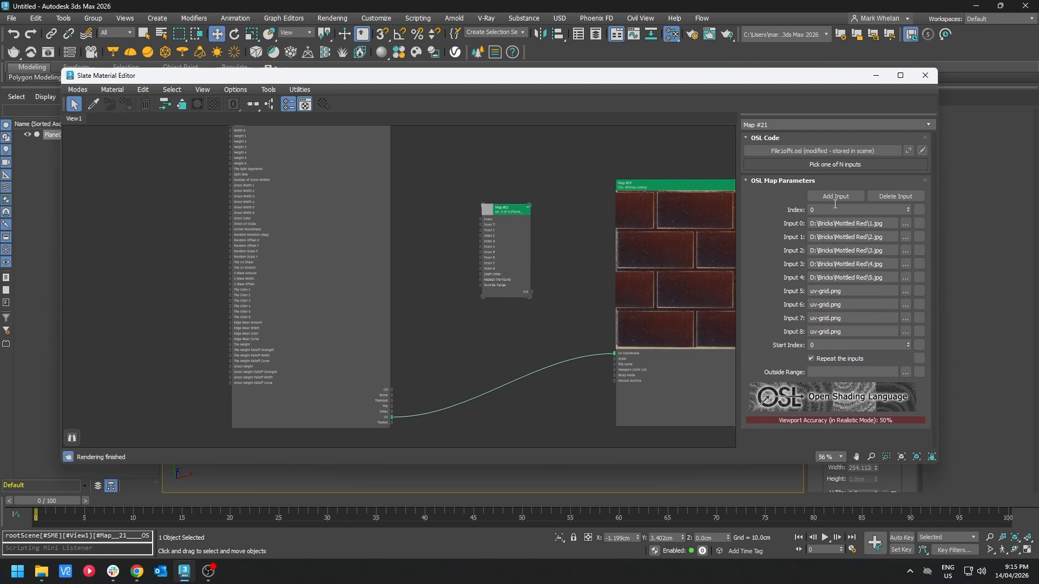
{"action": "left_click_drag", "start_coordinate": [864, 303], "coordinate": [800, 309]}
{"action": "type", "text": "D:\\Bricks\\Mottled Red\\5.jpg"}
{"action": "left_click_drag", "start_coordinate": [861, 317], "coordinate": [801, 334]}
{"action": "key", "text": "ctrl+v"}
{"action": "key", "text": "ctrl+v"}
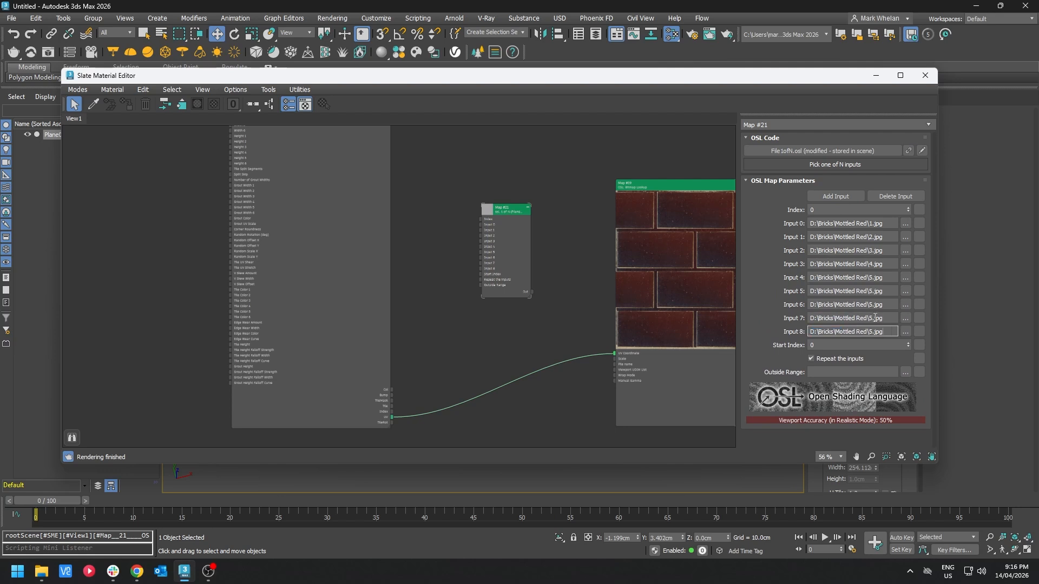
Step: Change Inputs 5 to 8 to 6.jpg, 7.jpg, 8.jpg and 9.jpg respectively
{"action": "left_click", "coordinate": [872, 291]}
{"action": "type", "text": "6"}
{"action": "left_click", "coordinate": [872, 304]}
{"action": "type", "text": "7"}
{"action": "left_click", "coordinate": [872, 318]}
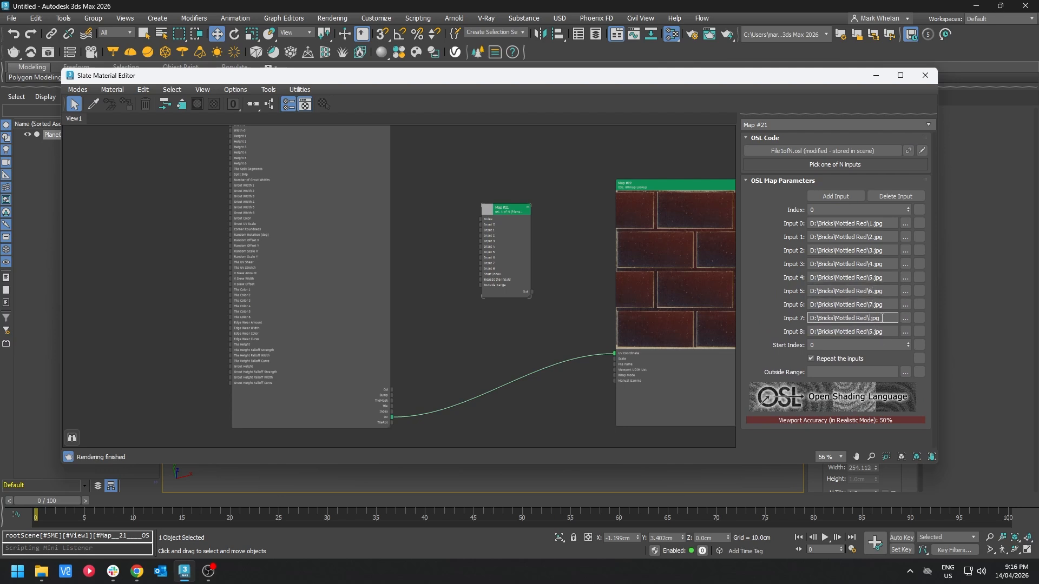
{"action": "type", "text": "8"}
{"action": "left_click", "coordinate": [872, 331]}
{"action": "type", "text": "9"}
Step: Wire the tiles' Index output into the switcher's Index and the switcher output into the Bitmap Lookup's File name
{"action": "left_click_drag", "start_coordinate": [391, 411], "coordinate": [481, 223]}
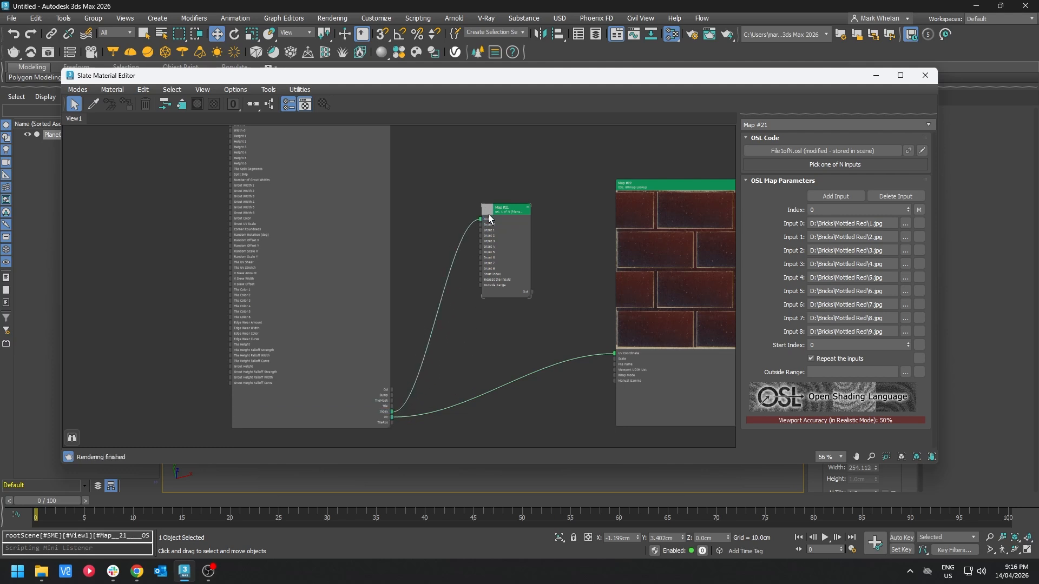
{"action": "left_click_drag", "start_coordinate": [532, 295], "coordinate": [618, 369]}
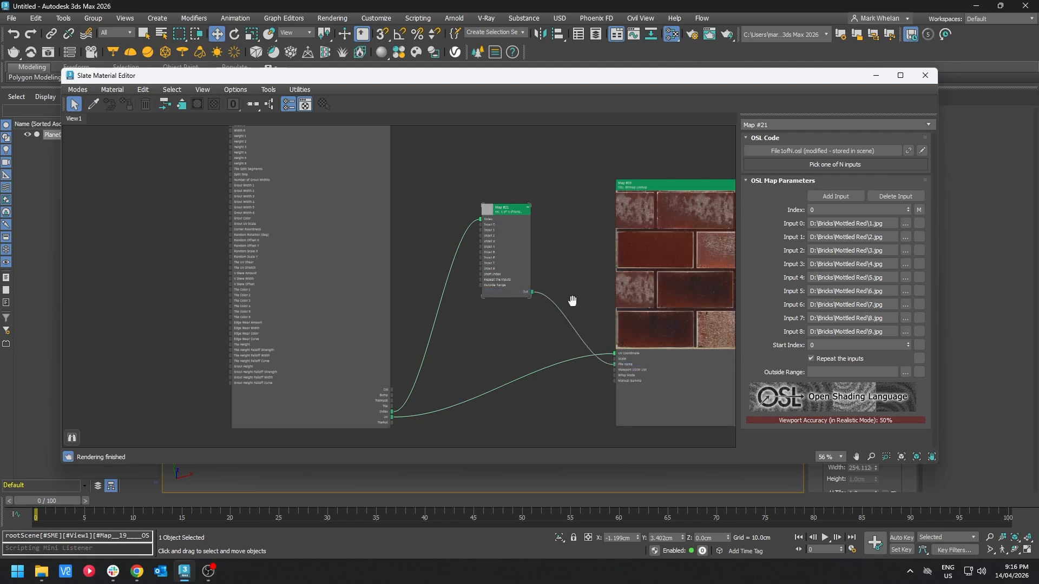
Step: Step the switcher's Start Index up to 1 and back down to 0
{"action": "middle_click_drag", "start_coordinate": [571, 300], "coordinate": [501, 246]}
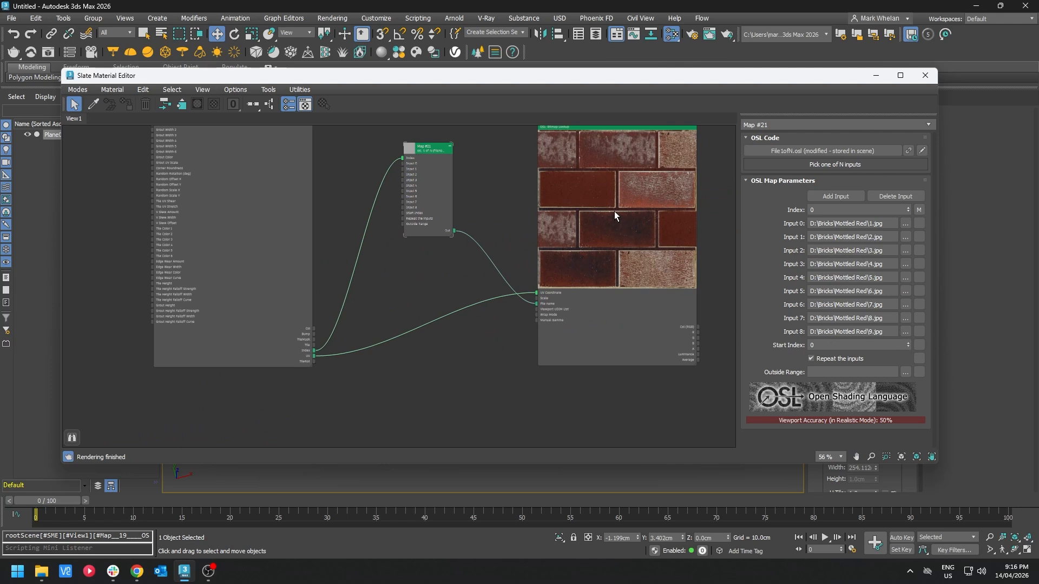
{"action": "left_click", "coordinate": [909, 342]}
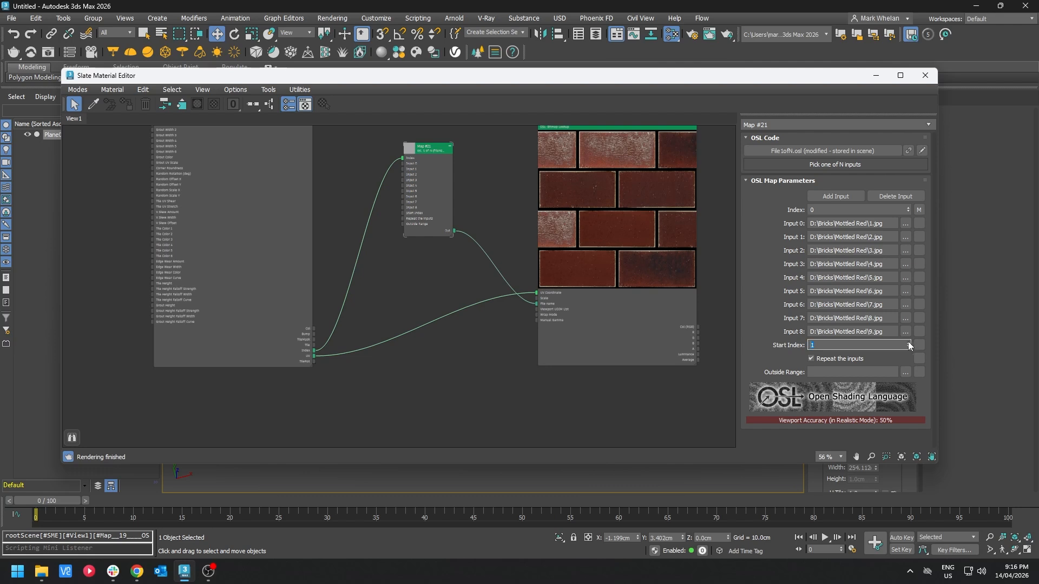
{"action": "left_click", "coordinate": [909, 347]}
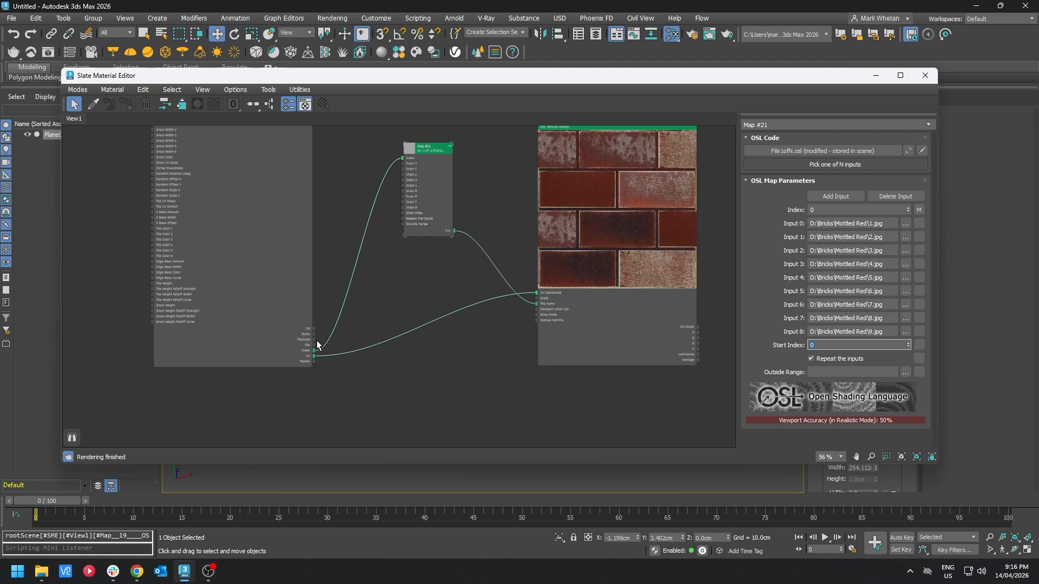
Step: Create an Output map node connected to the tiles' TileMask output
{"action": "left_click_drag", "start_coordinate": [314, 339], "coordinate": [468, 379]}
{"action": "mouse_move", "coordinate": [541, 424]}
{"action": "mouse_move", "coordinate": [514, 398]}
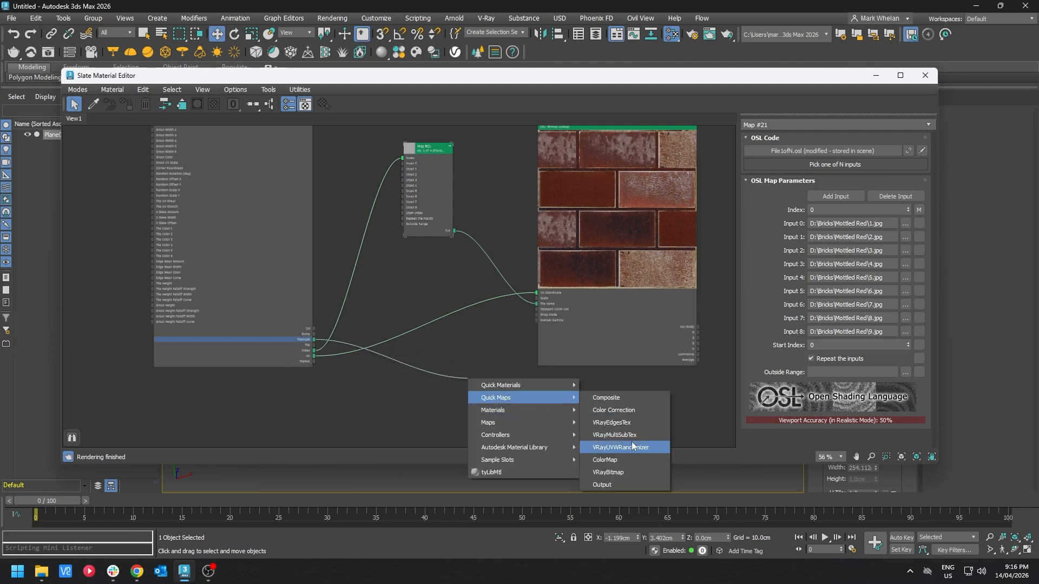
{"action": "left_click", "coordinate": [616, 435]}
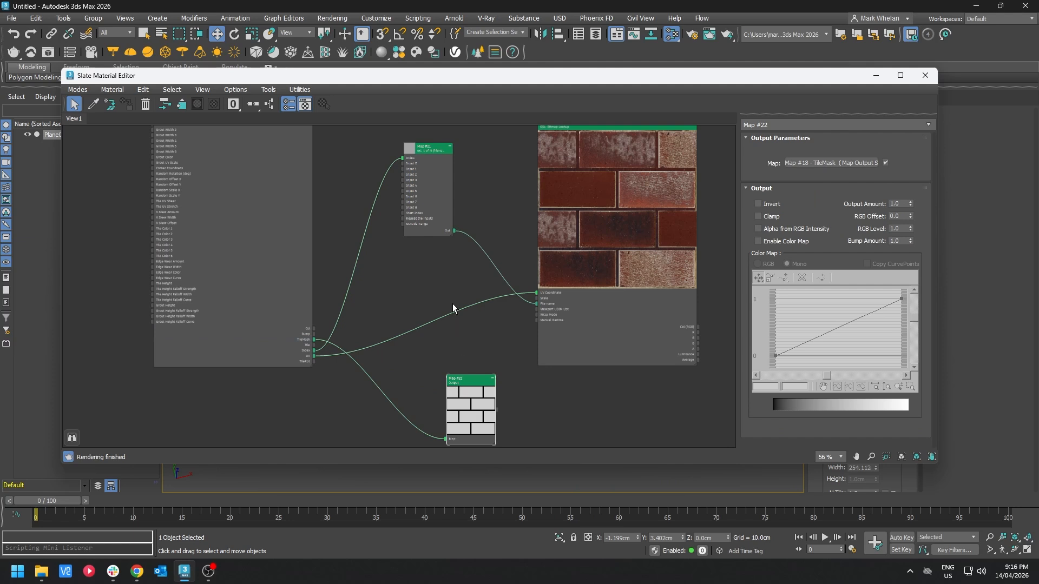
Step: Create a Composite map and feed the Bitmap Lookup's output into its Layer 1, showing its preview enlarged
{"action": "middle_click_drag", "start_coordinate": [496, 333], "coordinate": [277, 341]}
{"action": "right_click", "coordinate": [503, 235]}
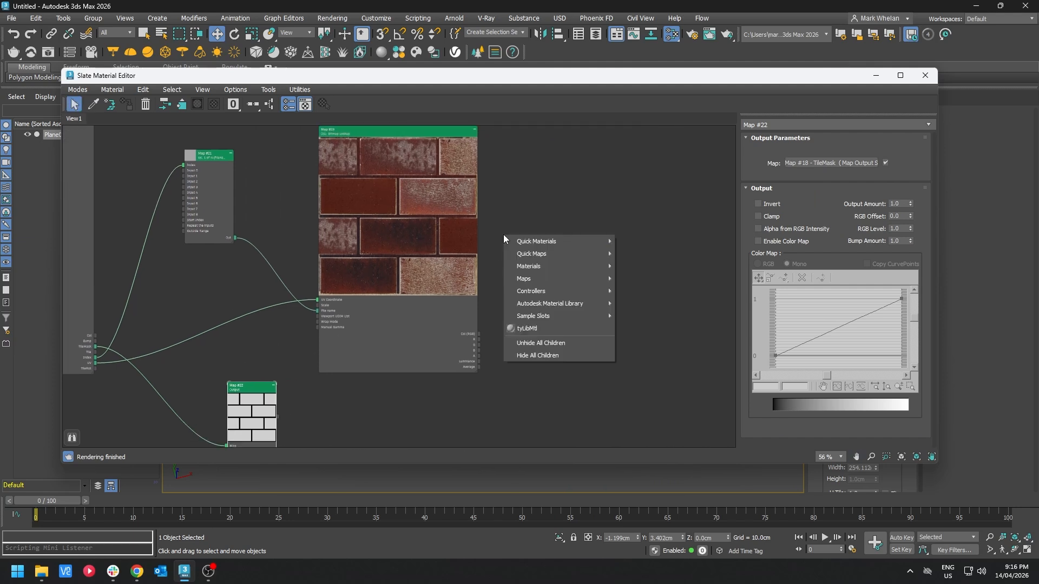
{"action": "mouse_move", "coordinate": [564, 280]}
{"action": "mouse_move", "coordinate": [655, 280]}
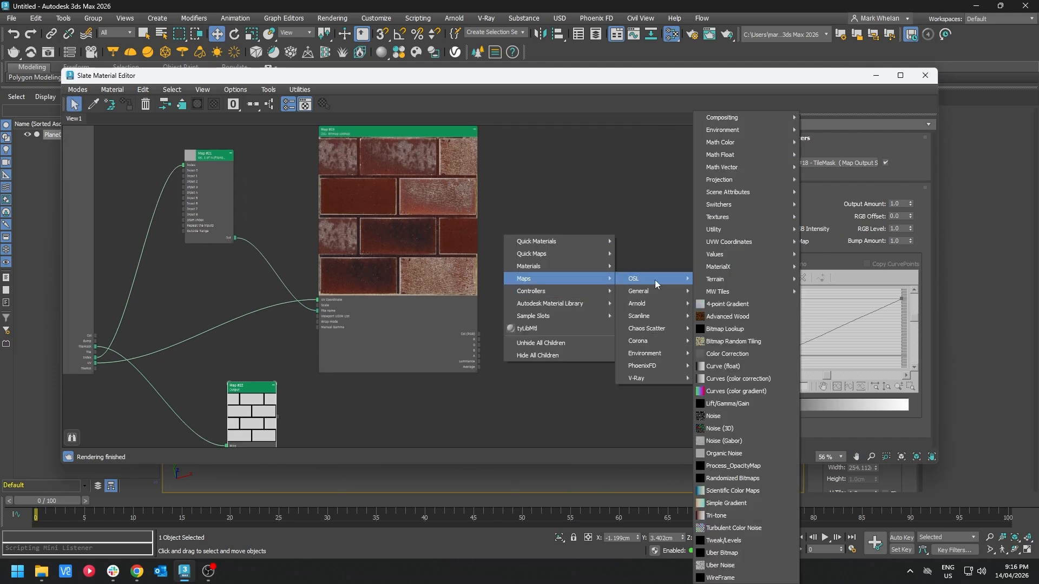
{"action": "mouse_move", "coordinate": [601, 254]}
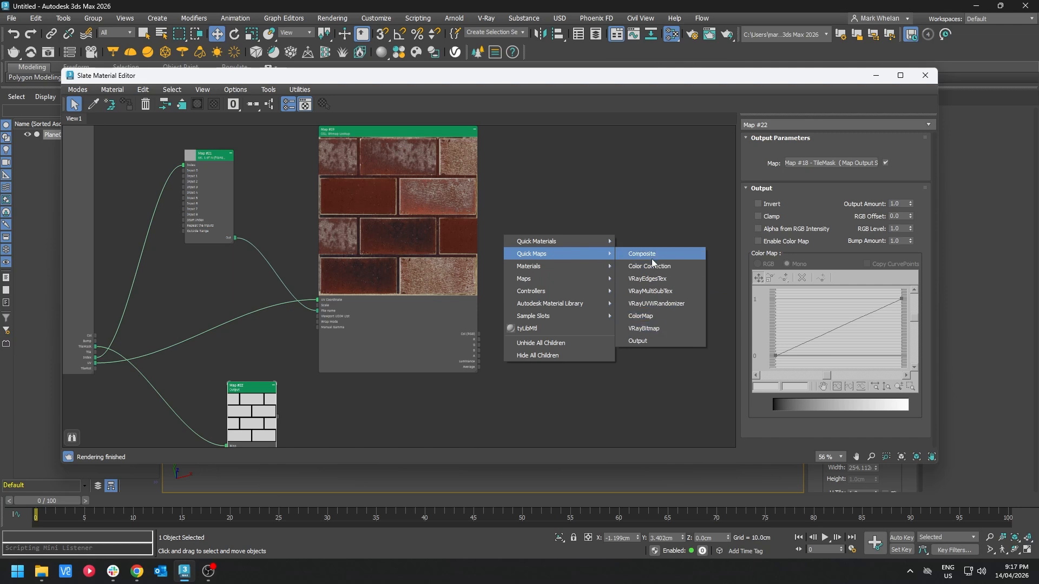
{"action": "left_click", "coordinate": [649, 248]}
{"action": "left_click", "coordinate": [914, 150]}
{"action": "left_click_drag", "start_coordinate": [479, 334], "coordinate": [777, 224]}
{"action": "left_click", "coordinate": [486, 304]}
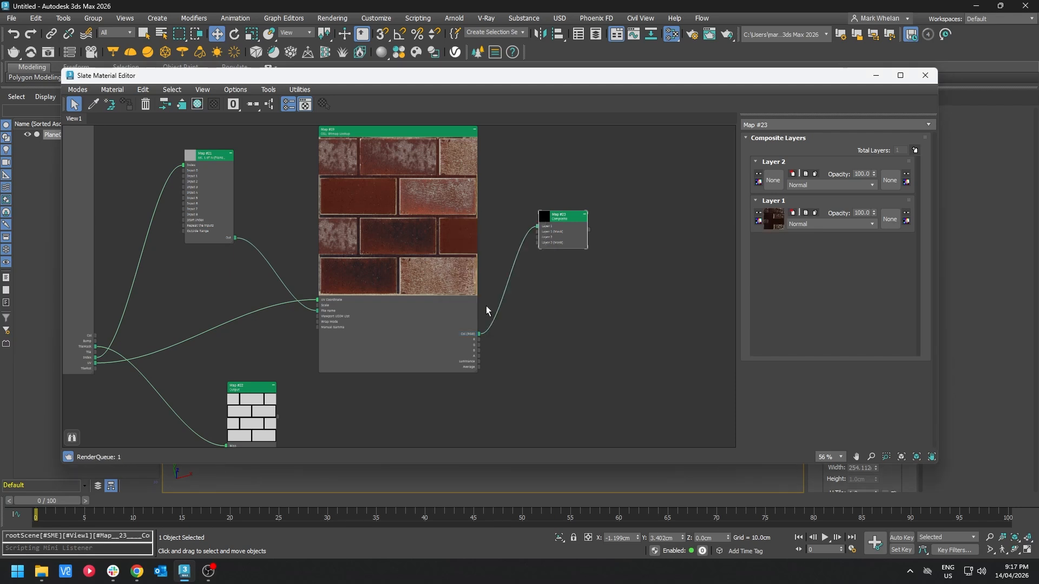
{"action": "double_click", "coordinate": [545, 219]}
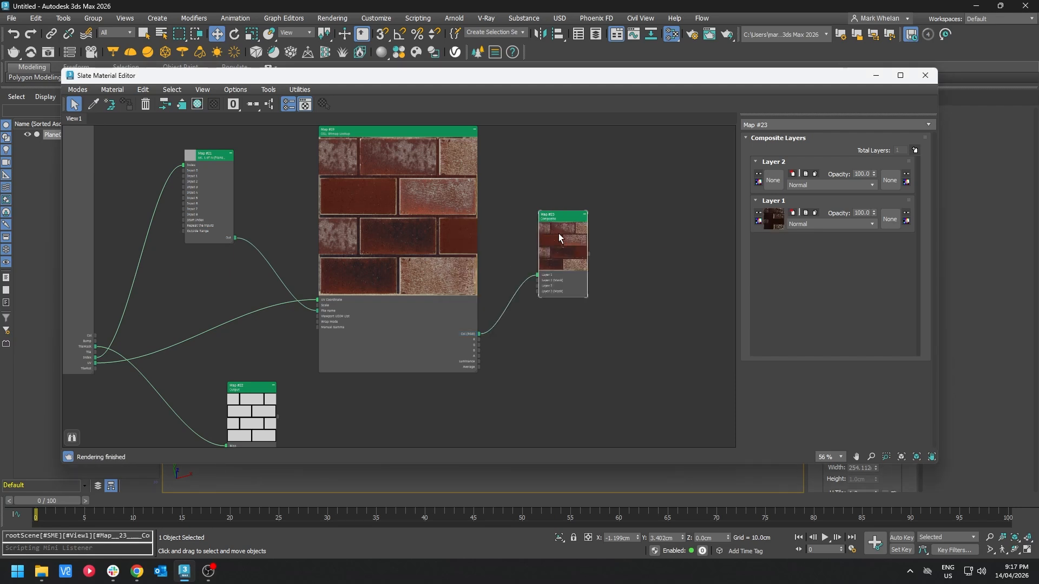
{"action": "left_click_drag", "start_coordinate": [585, 296], "coordinate": [648, 358]}
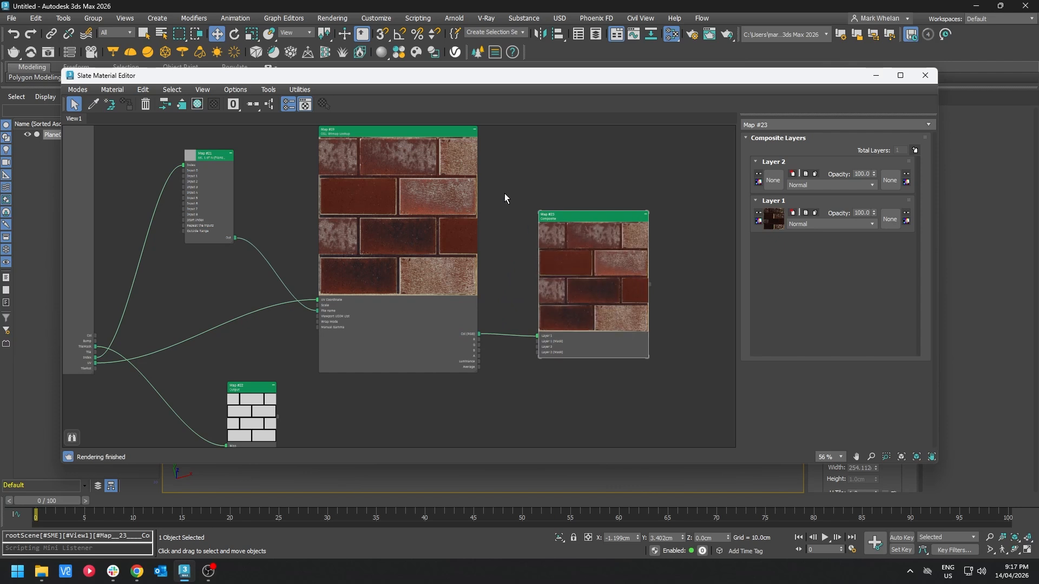
Step: Create a ColorMap node and set its solid colour to a light beige
{"action": "right_click", "coordinate": [546, 161]}
{"action": "mouse_move", "coordinate": [603, 205]}
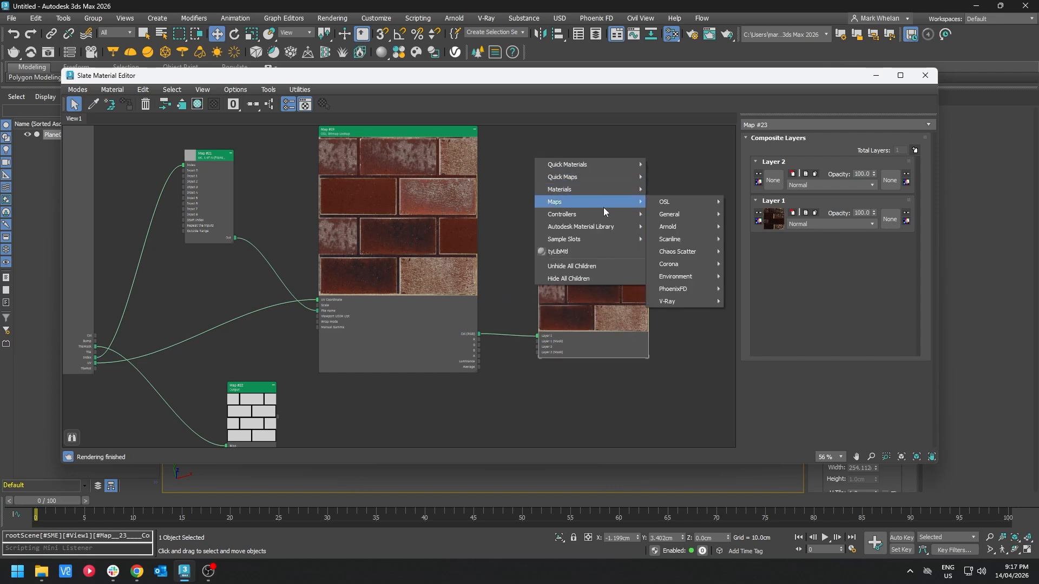
{"action": "mouse_move", "coordinate": [599, 176]}
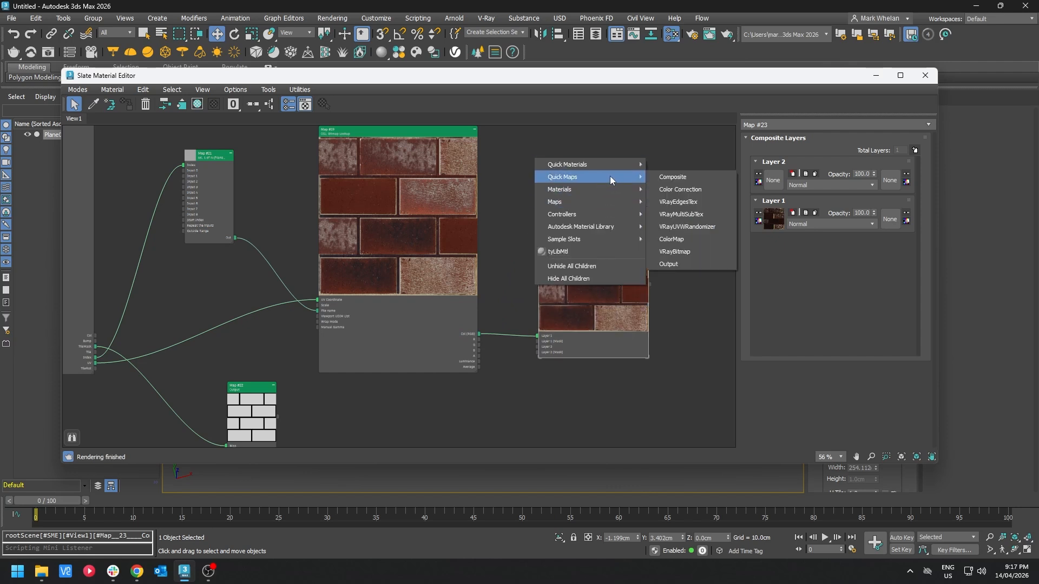
{"action": "left_click", "coordinate": [693, 238]}
{"action": "left_click", "coordinate": [873, 160]}
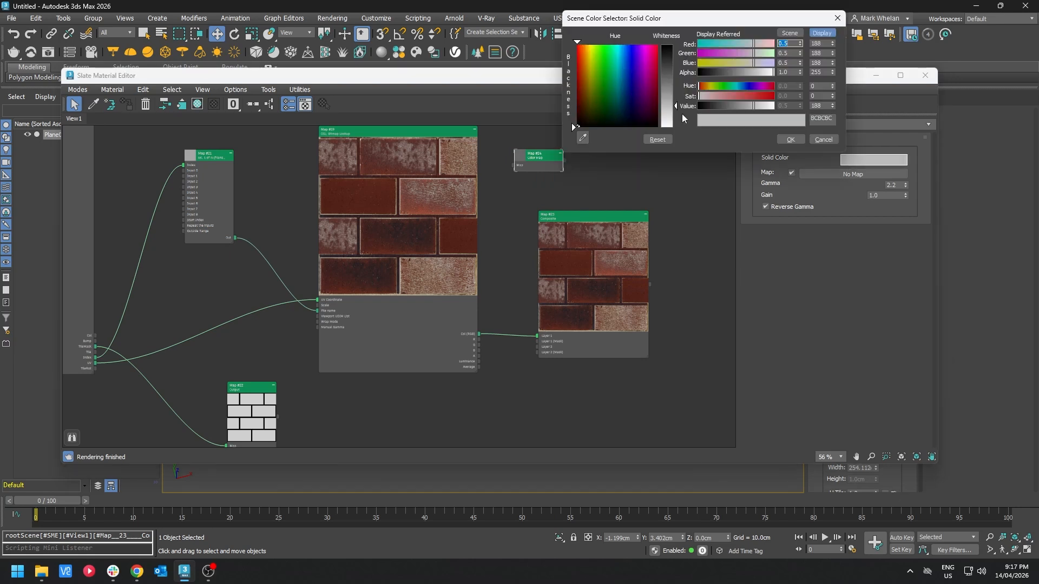
{"action": "left_click_drag", "start_coordinate": [675, 130], "coordinate": [674, 121]}
{"action": "left_click", "coordinate": [589, 51]}
{"action": "left_click", "coordinate": [790, 140]}
Step: Wire the colour map into the Composite's Layer 2 and the tile mask Output into Layer 2's mask
{"action": "left_click_drag", "start_coordinate": [559, 166], "coordinate": [524, 172]}
{"action": "left_click_drag", "start_coordinate": [528, 166], "coordinate": [535, 348]}
{"action": "left_click_drag", "start_coordinate": [264, 411], "coordinate": [551, 355]}
{"action": "scroll", "coordinate": [500, 345], "scroll_direction": "up", "scroll_amount": 2}
{"action": "double_click", "coordinate": [464, 302]}
{"action": "double_click", "coordinate": [609, 169]}
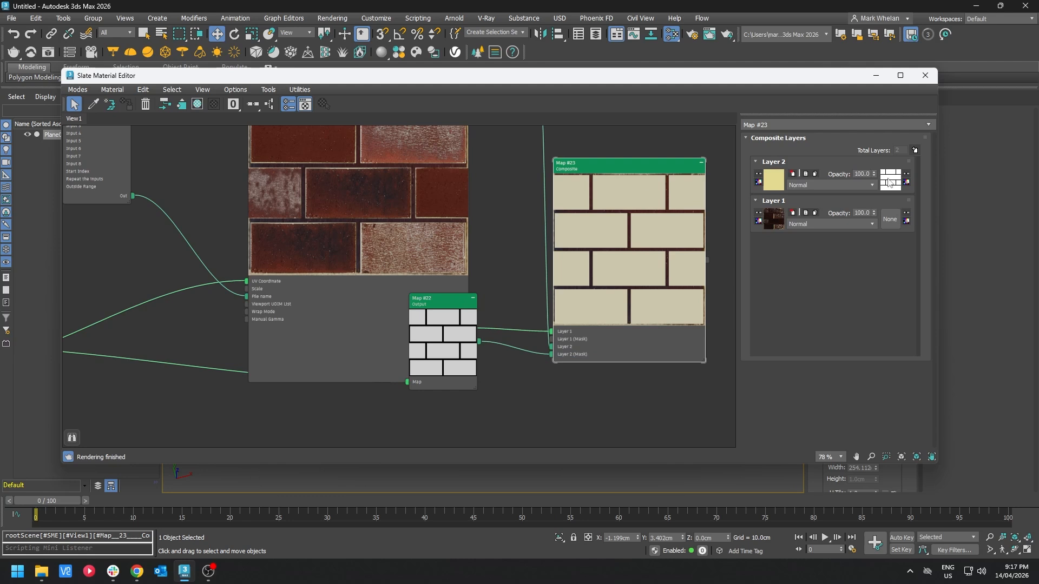
Step: Add a Color Correction to the Layer 2 mask and set its channels to Invert
{"action": "left_click", "coordinate": [906, 183]}
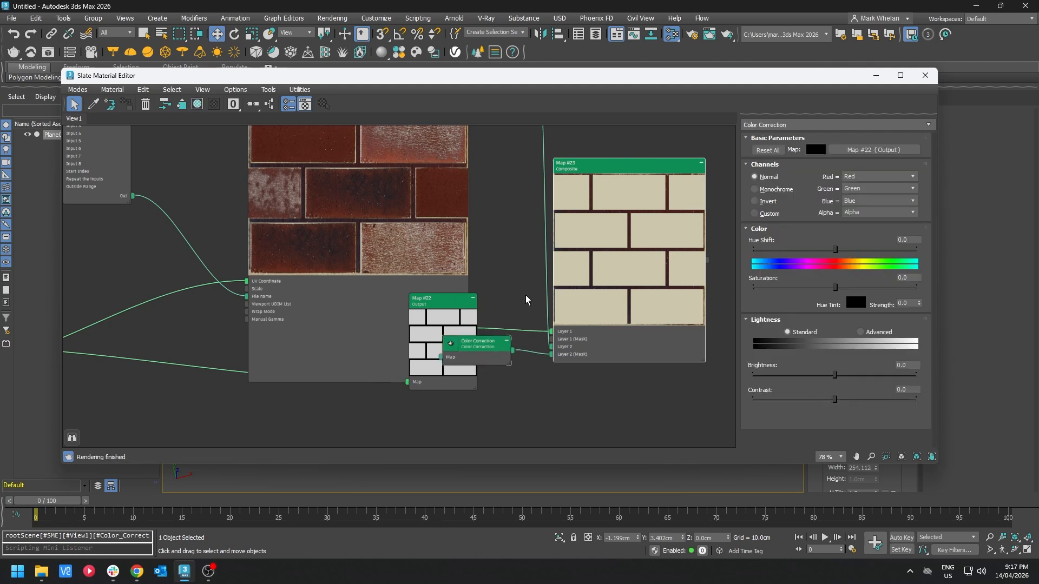
{"action": "left_click", "coordinate": [764, 201]}
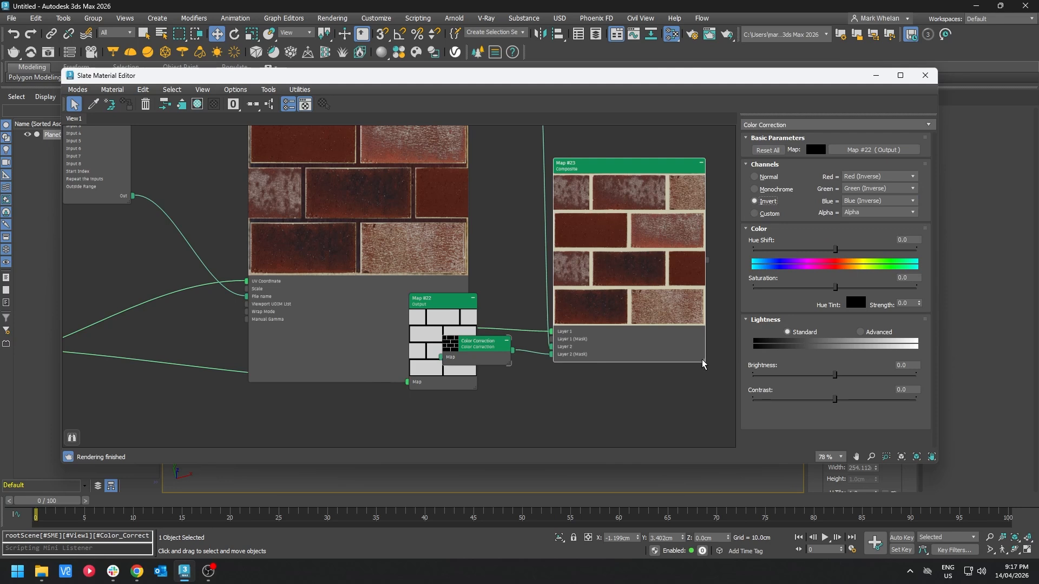
Step: Set the MW Advanced Tiles' randomization Rotation to 2 degrees
{"action": "left_click_drag", "start_coordinate": [701, 361], "coordinate": [769, 426]}
{"action": "middle_click_drag", "start_coordinate": [655, 331], "coordinate": [541, 307]}
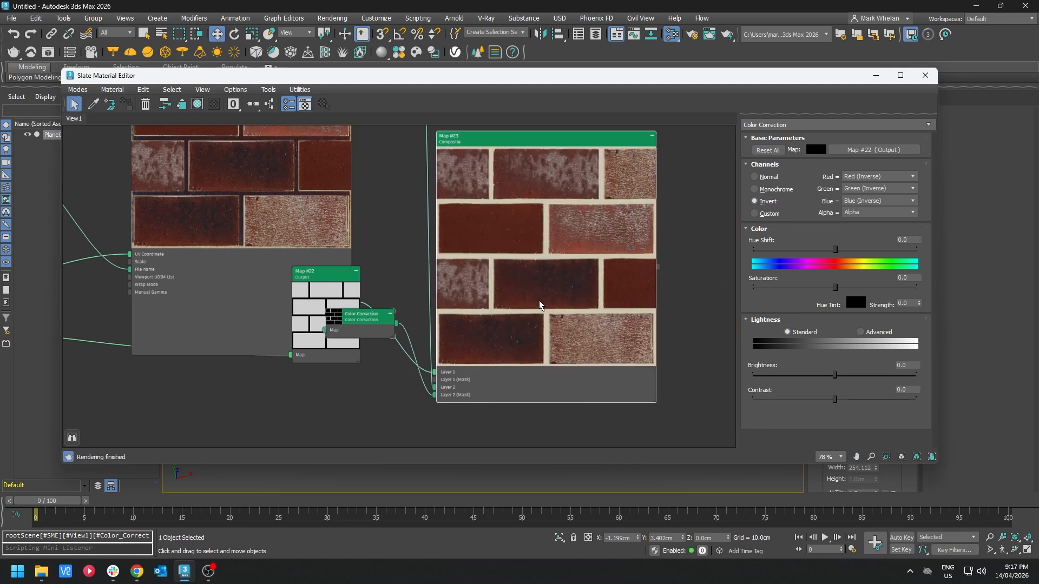
{"action": "middle_click_drag", "start_coordinate": [233, 246], "coordinate": [439, 346]}
{"action": "scroll", "coordinate": [331, 330], "scroll_direction": "down", "scroll_amount": 2}
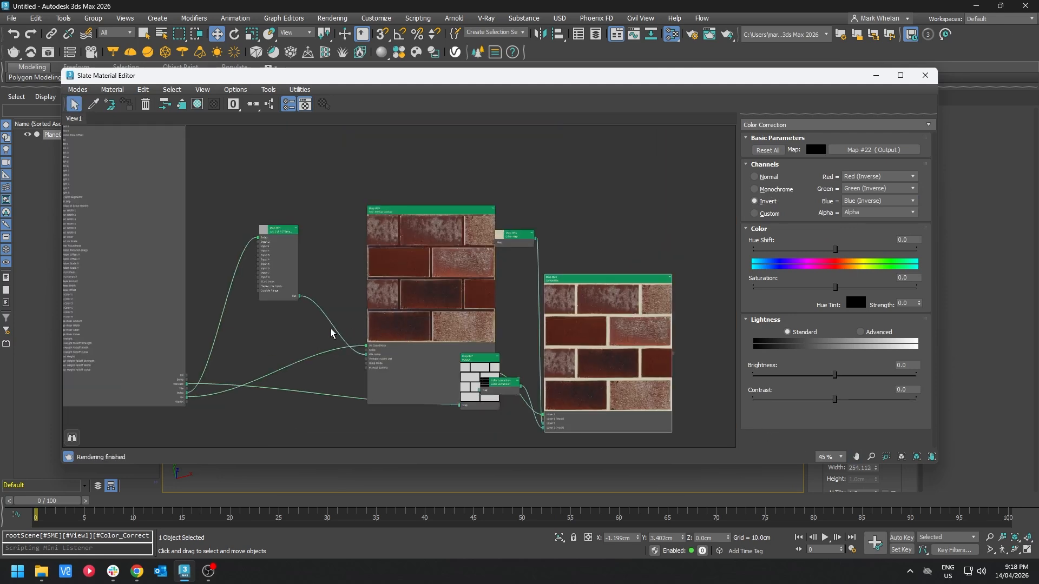
{"action": "scroll", "coordinate": [233, 306], "scroll_direction": "down", "scroll_amount": 2}
{"action": "double_click", "coordinate": [225, 247]}
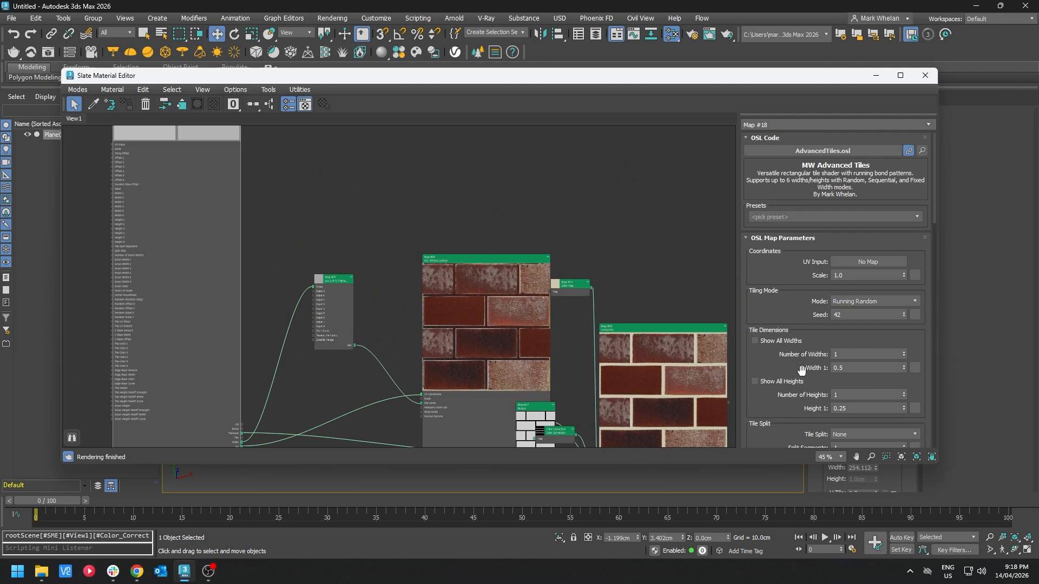
{"action": "scroll", "coordinate": [806, 368], "scroll_direction": "down", "scroll_amount": 10}
{"action": "left_click", "coordinate": [866, 266]}
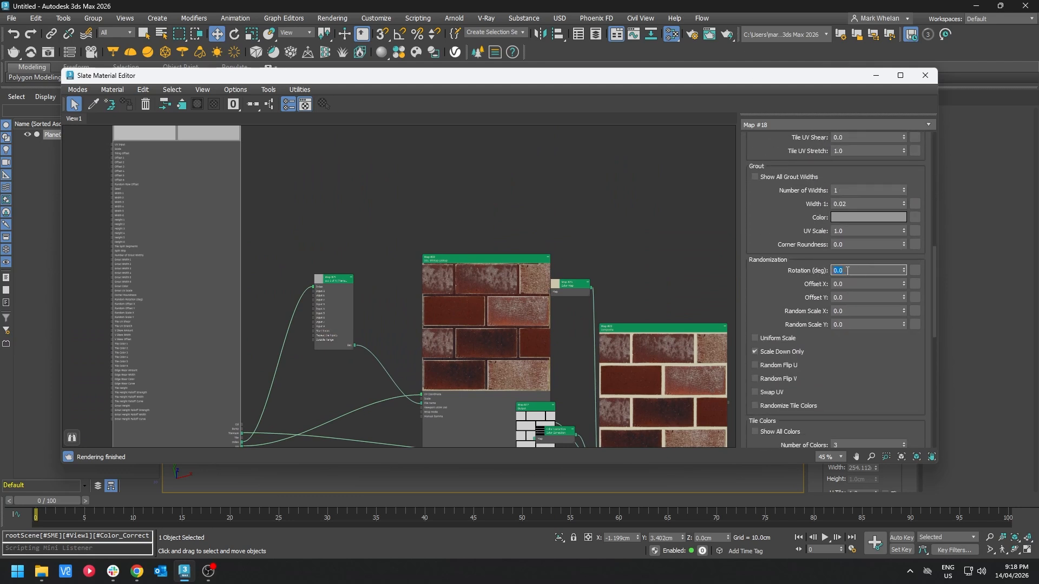
{"action": "type", "text": "2"}
{"action": "key", "text": "Return"}
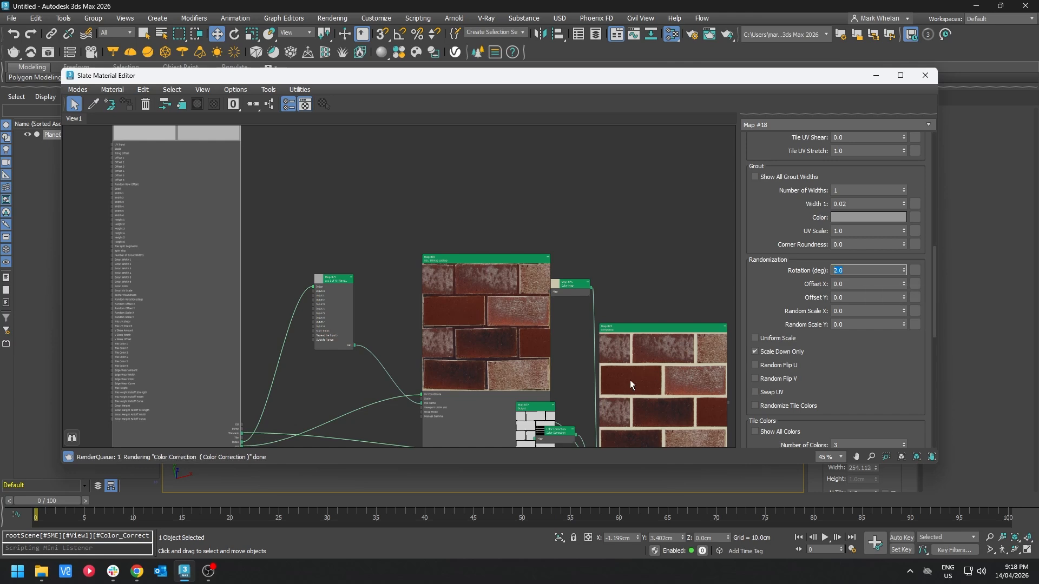
Step: Set the tiles' grout Corner Roundness to 0.2
{"action": "middle_click_drag", "start_coordinate": [630, 385], "coordinate": [593, 261]}
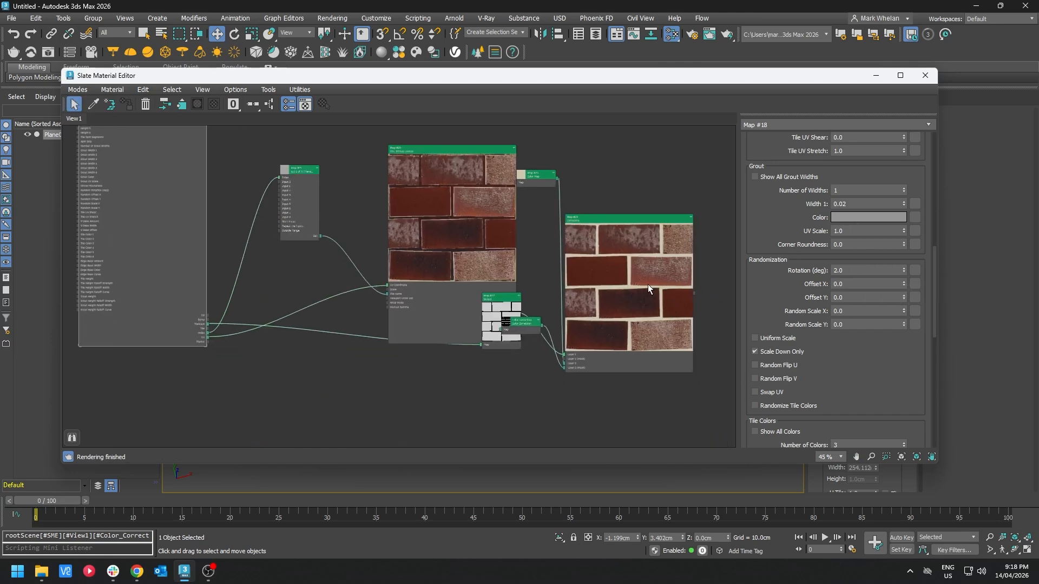
{"action": "scroll", "coordinate": [647, 284], "scroll_direction": "up", "scroll_amount": 5}
{"action": "scroll", "coordinate": [798, 268], "scroll_direction": "up", "scroll_amount": 3}
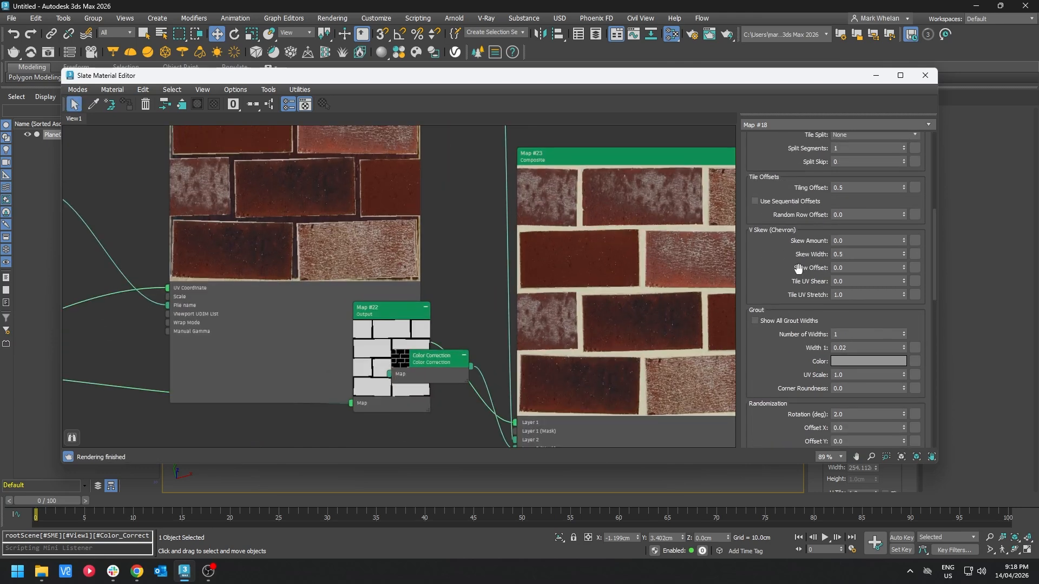
{"action": "scroll", "coordinate": [798, 268], "scroll_direction": "up", "scroll_amount": 3}
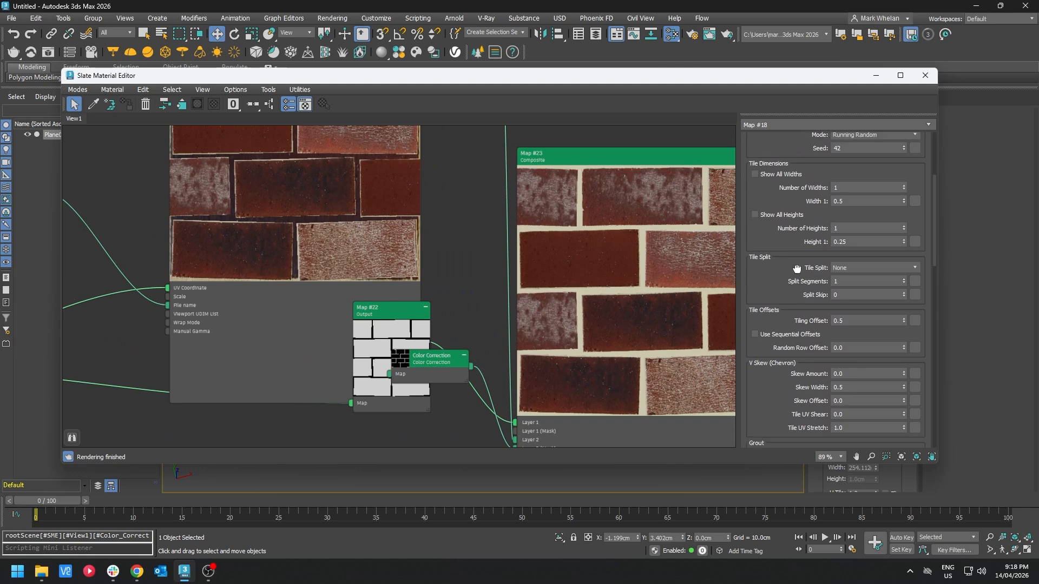
{"action": "scroll", "coordinate": [796, 269], "scroll_direction": "down", "scroll_amount": 2}
{"action": "scroll", "coordinate": [795, 195], "scroll_direction": "up", "scroll_amount": 5}
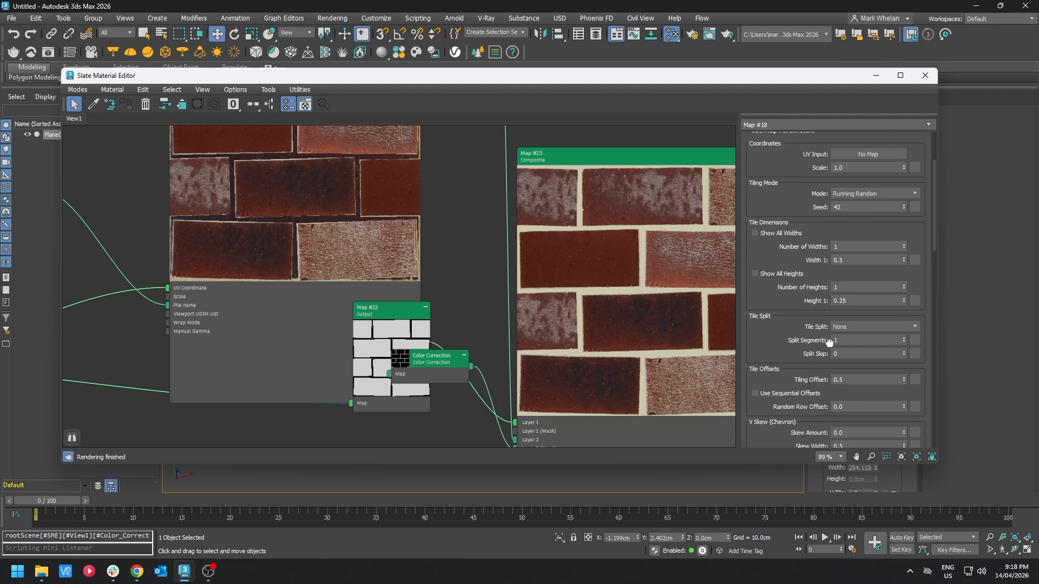
{"action": "left_click_drag", "start_coordinate": [815, 411], "coordinate": [789, 182]}
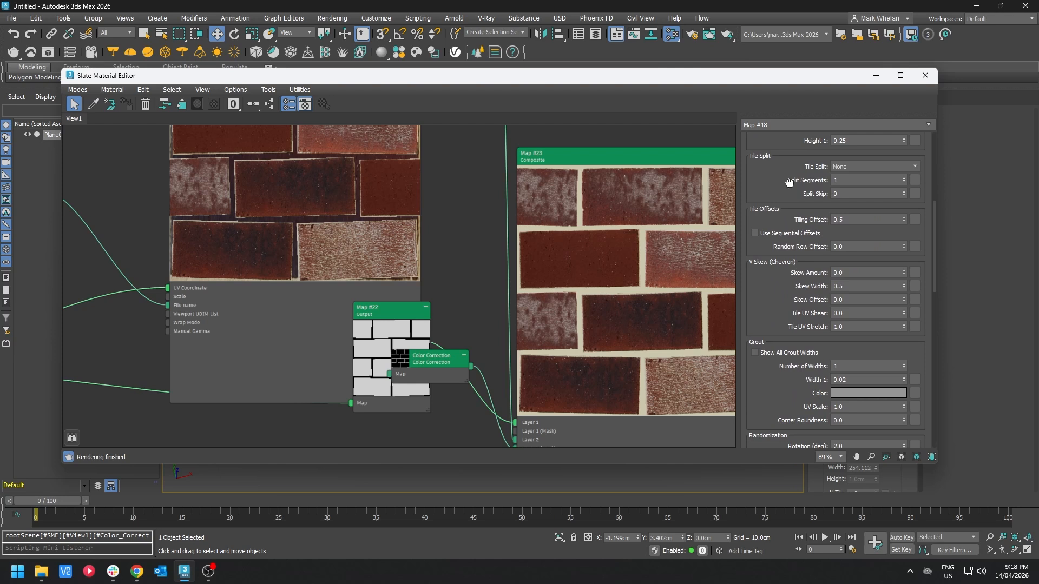
{"action": "left_click_drag", "start_coordinate": [790, 181], "coordinate": [789, 183]}
{"action": "left_click_drag", "start_coordinate": [878, 422], "coordinate": [750, 417]}
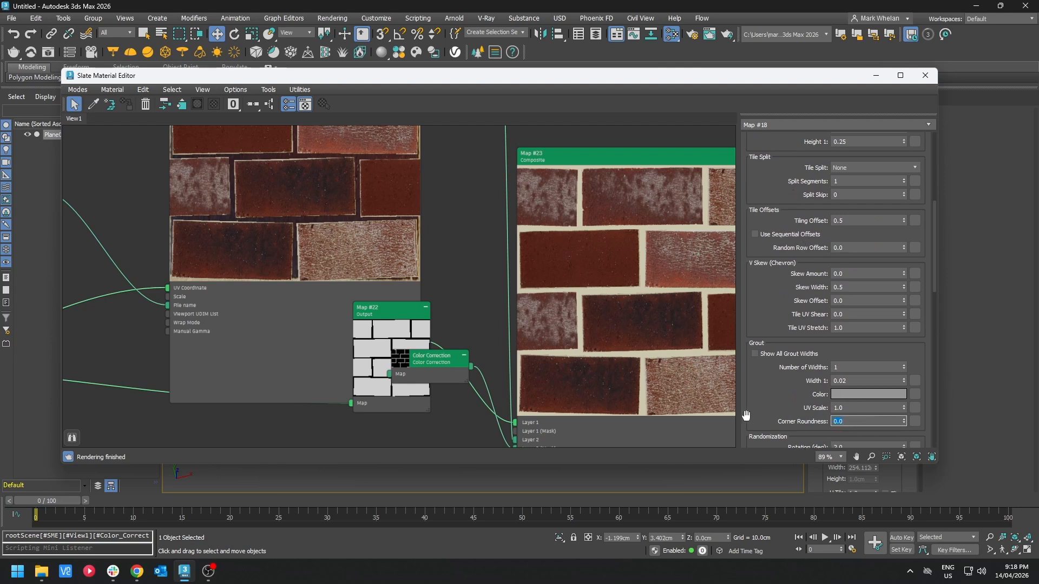
{"action": "type", "text": "0.2"}
{"action": "key", "text": "Return"}
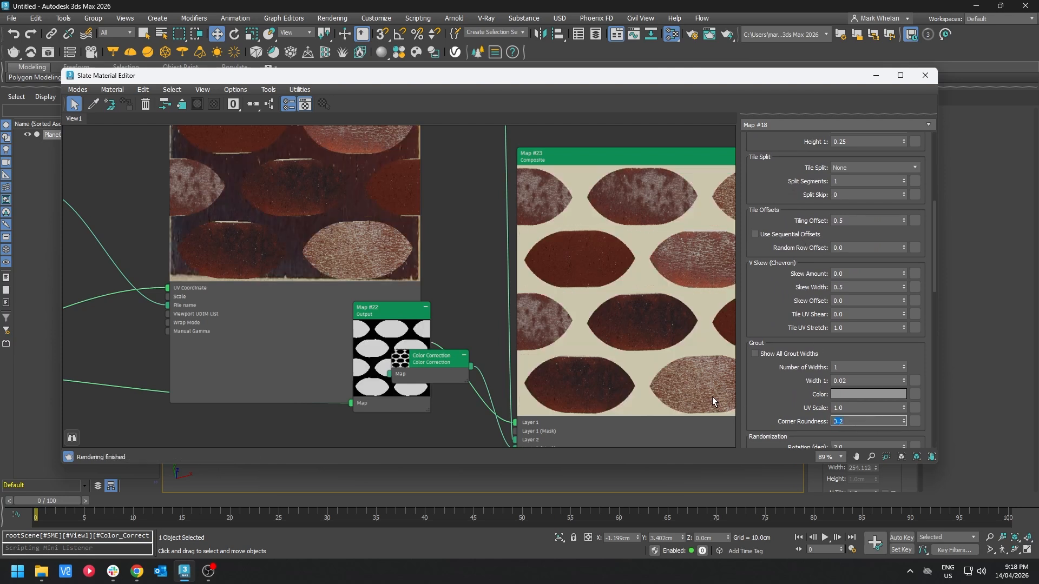
Step: Set the grout Corner Roundness to 0.02
{"action": "type", "text": "0.02"}
{"action": "key", "text": "Return"}
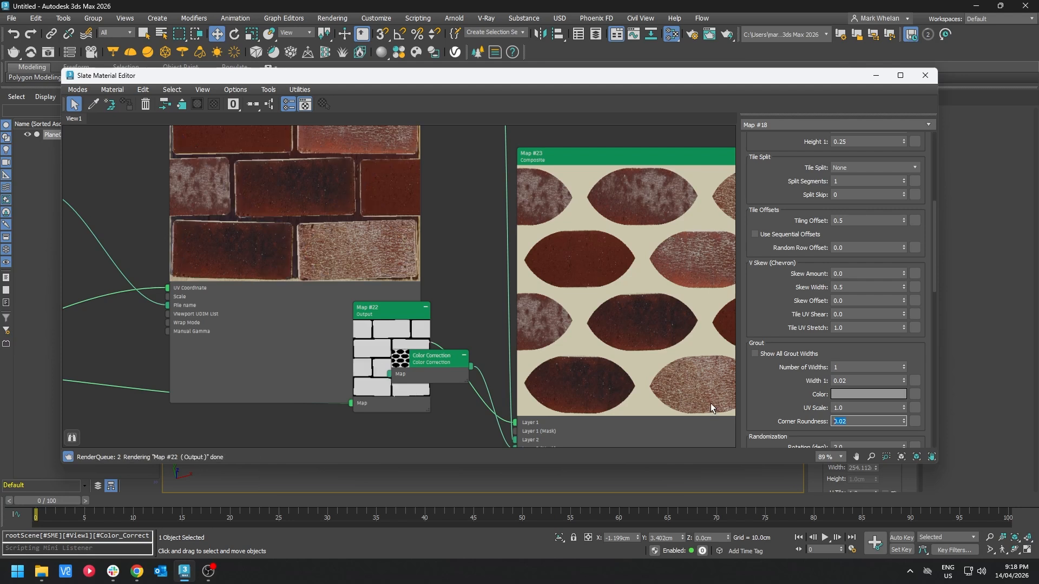
Step: Create a Noise map connected to the tiles' Grout Width 1 input
{"action": "middle_click_drag", "start_coordinate": [557, 288], "coordinate": [495, 264]}
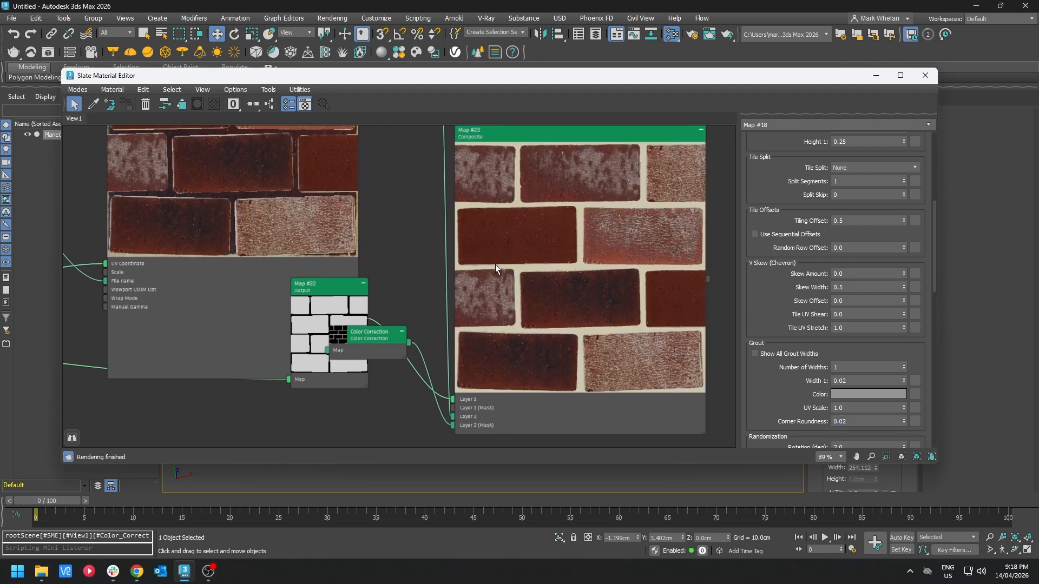
{"action": "middle_click_drag", "start_coordinate": [303, 224], "coordinate": [491, 316]}
{"action": "middle_click_drag", "start_coordinate": [444, 286], "coordinate": [515, 249]}
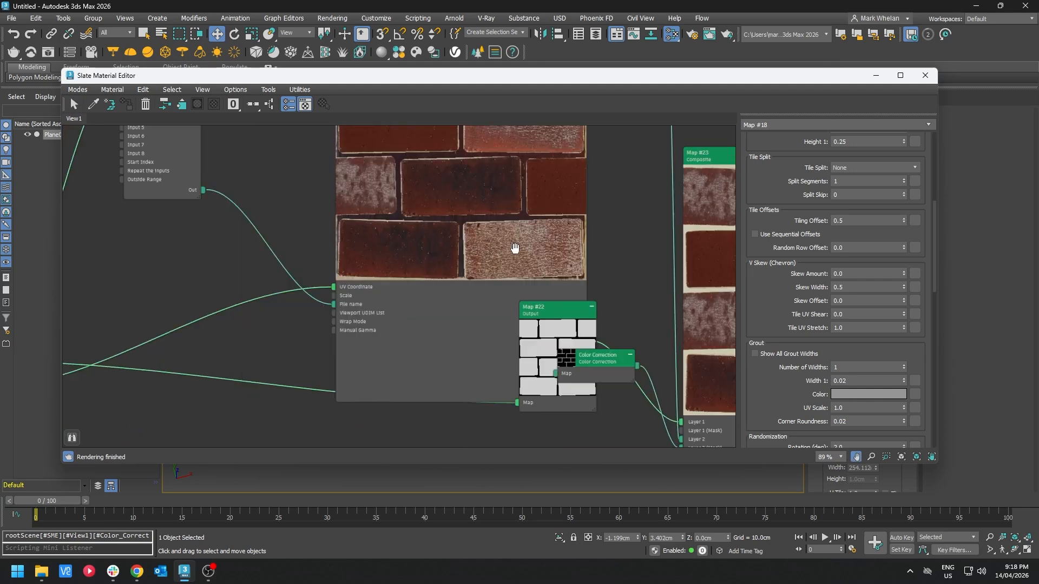
{"action": "scroll", "coordinate": [297, 265], "scroll_direction": "down", "scroll_amount": 5}
{"action": "middle_click_drag", "start_coordinate": [202, 227], "coordinate": [463, 291]}
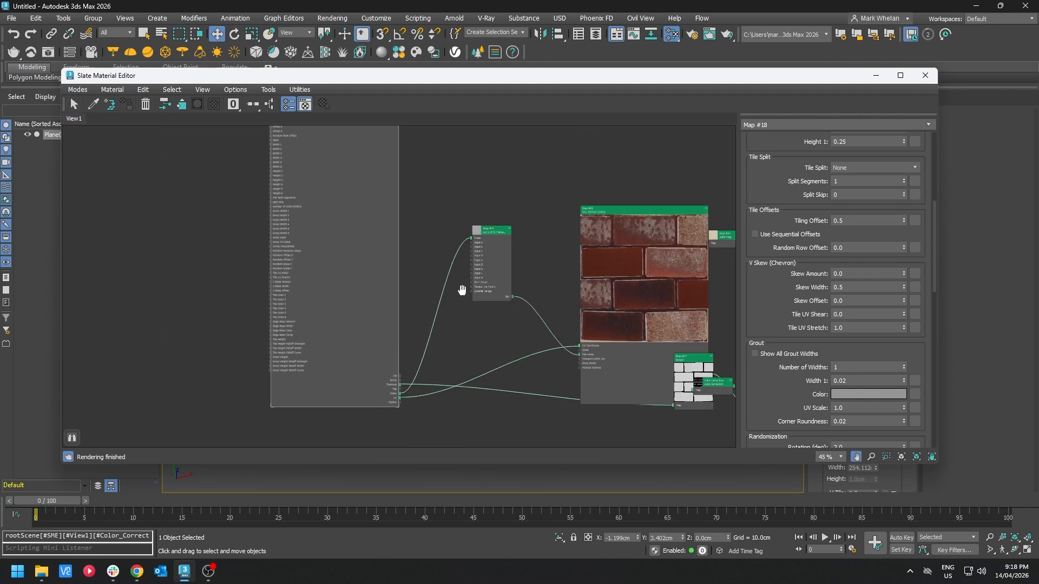
{"action": "scroll", "coordinate": [245, 225], "scroll_direction": "up", "scroll_amount": 1}
{"action": "scroll", "coordinate": [245, 225], "scroll_direction": "up", "scroll_amount": 2}
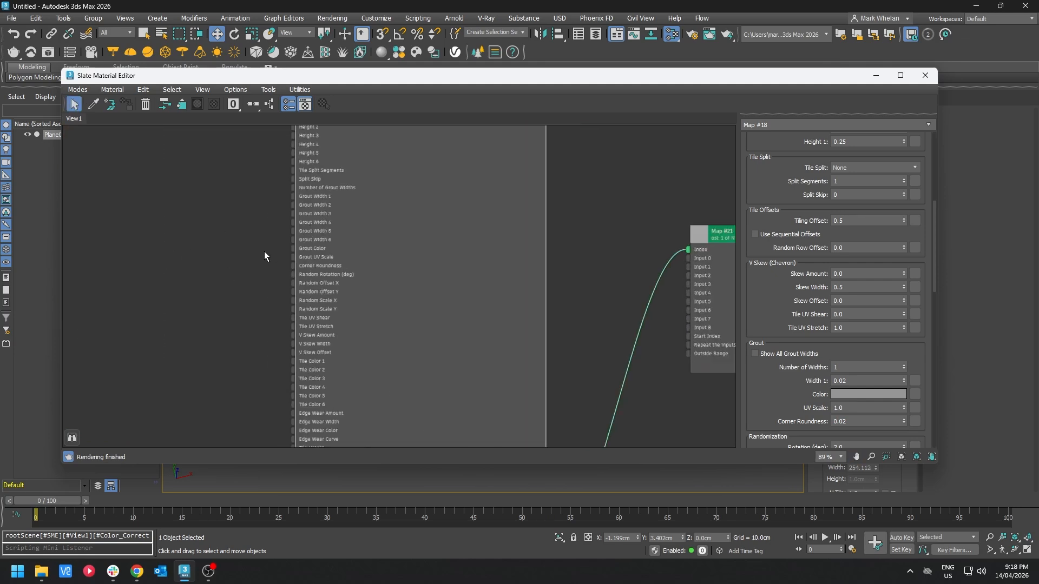
{"action": "left_click_drag", "start_coordinate": [294, 196], "coordinate": [126, 271]}
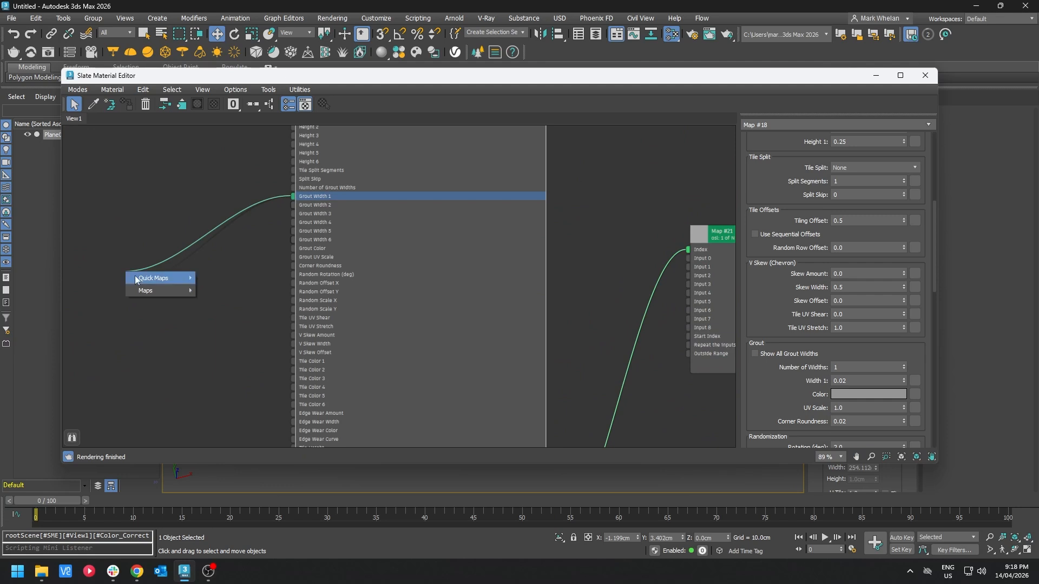
{"action": "mouse_move", "coordinate": [162, 290]}
{"action": "mouse_move", "coordinate": [237, 303]}
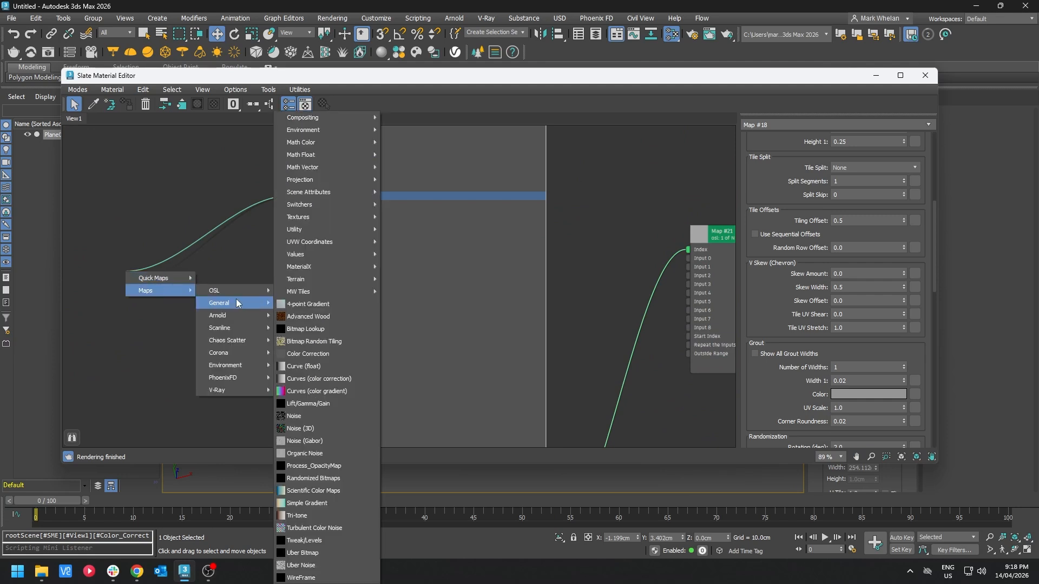
{"action": "left_click", "coordinate": [301, 327]}
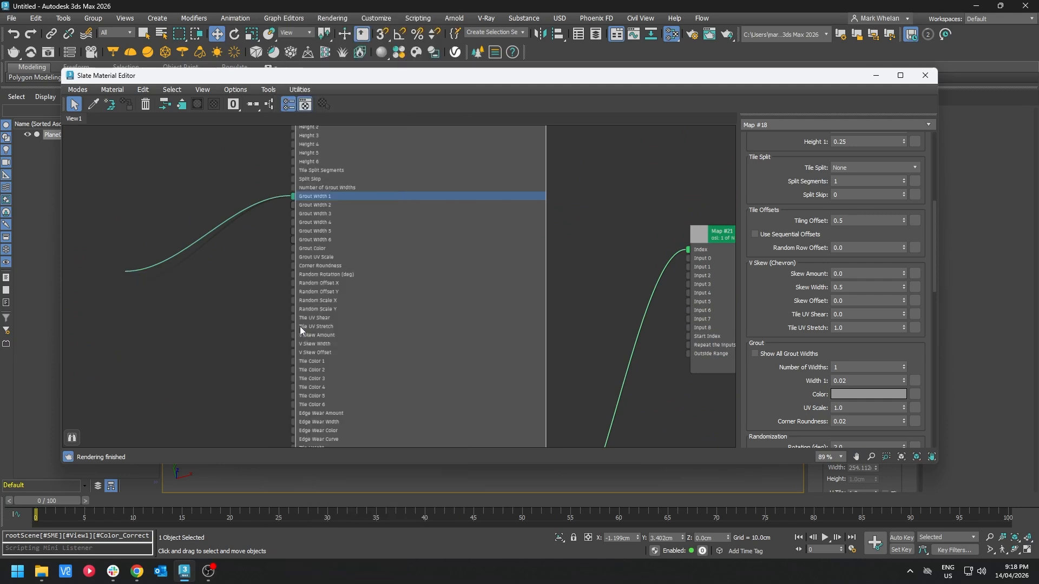
{"action": "left_click", "coordinate": [134, 275]}
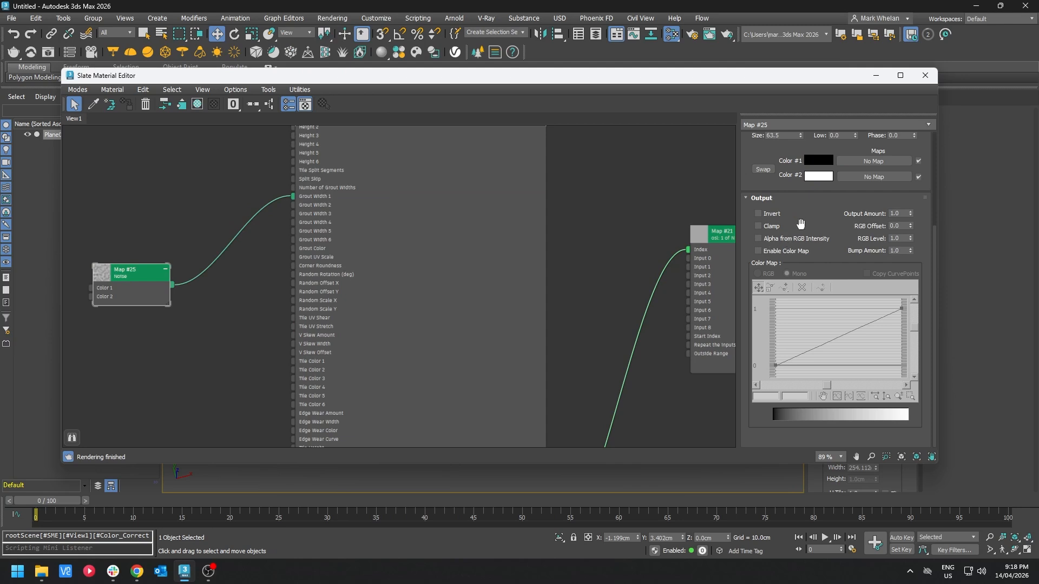
Step: Set the noise type to Fractal
{"action": "scroll", "coordinate": [812, 214], "scroll_direction": "up", "scroll_amount": 4}
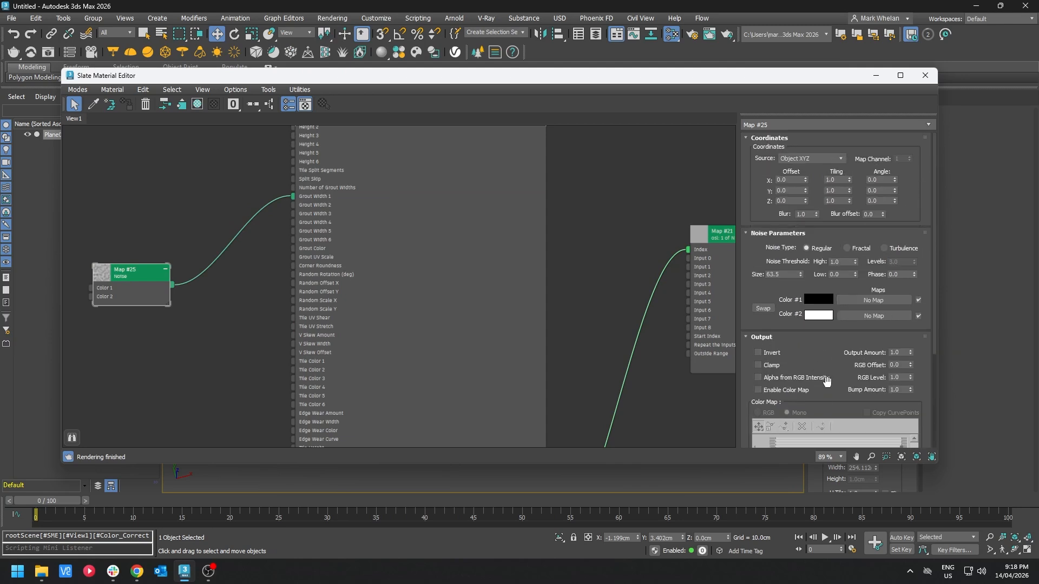
{"action": "left_click", "coordinate": [805, 160]}
{"action": "left_click", "coordinate": [803, 145]}
{"action": "left_click", "coordinate": [847, 248]}
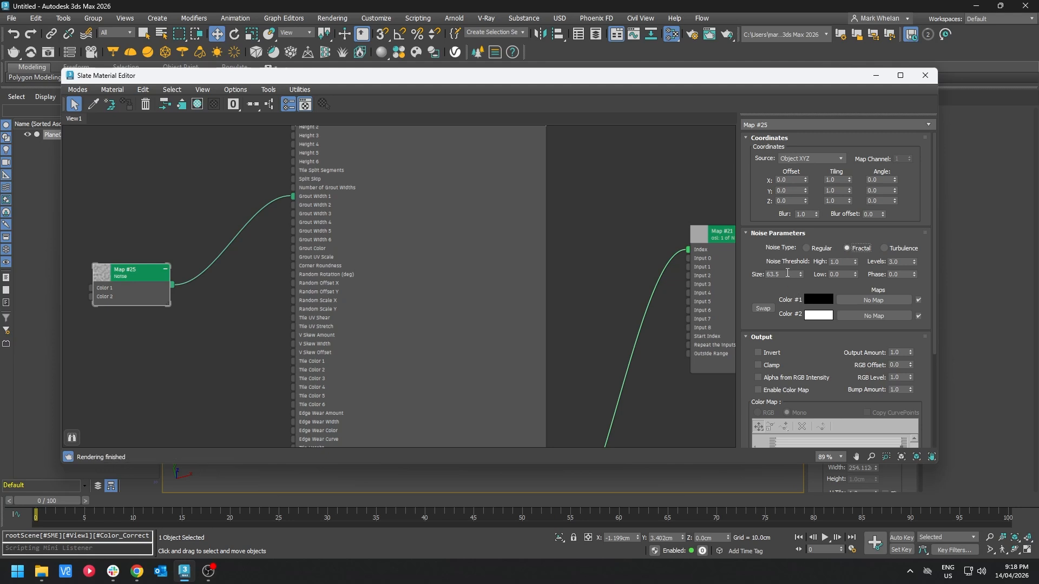
Step: Set the noise map's Output Amount to 0.05
{"action": "scroll", "coordinate": [437, 271], "scroll_direction": "right", "scroll_amount": 10}
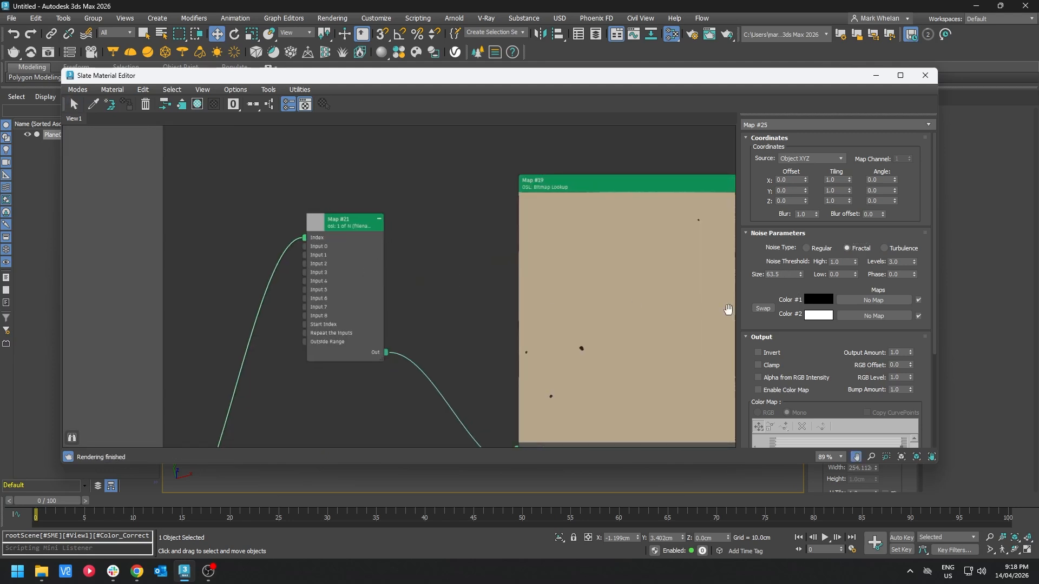
{"action": "scroll", "coordinate": [584, 264], "scroll_direction": "right", "scroll_amount": 8}
{"action": "double_click", "coordinate": [897, 352]}
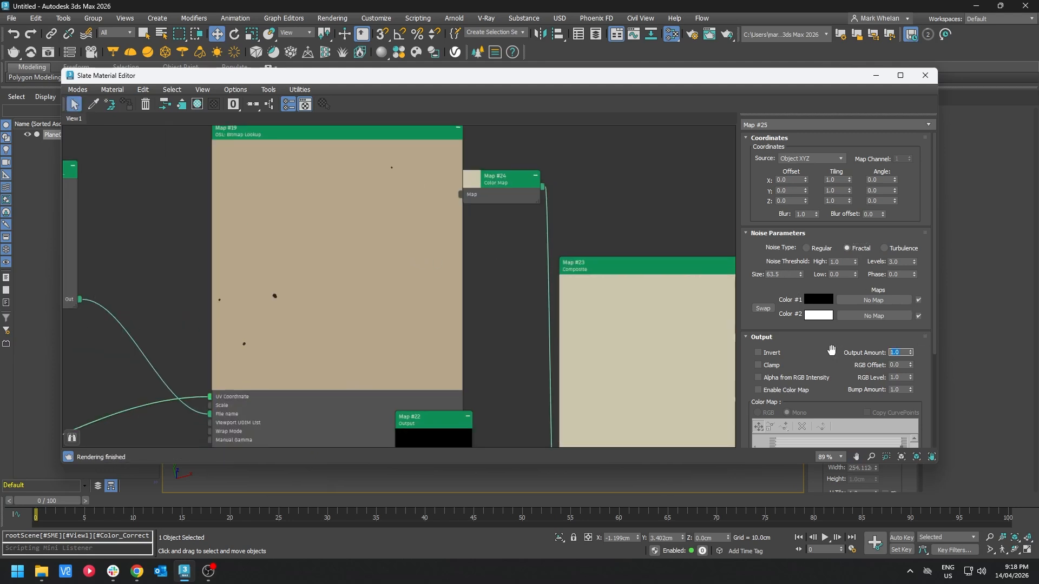
{"action": "type", "text": ".05"}
{"action": "key", "text": "Return"}
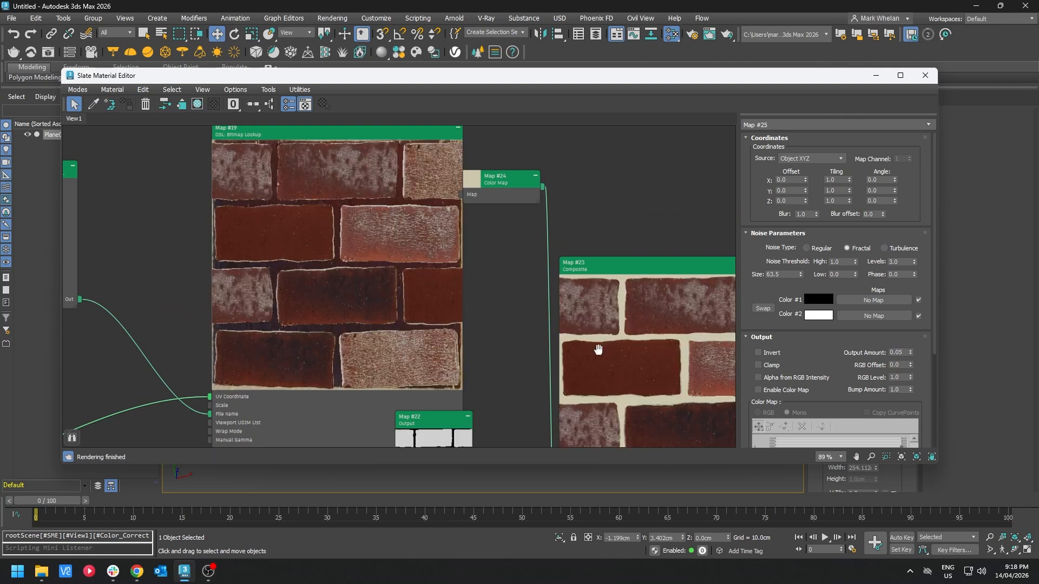
Step: Create an Output map connected to the tiles map's Bump output
{"action": "middle_click_drag", "start_coordinate": [598, 349], "coordinate": [468, 250]}
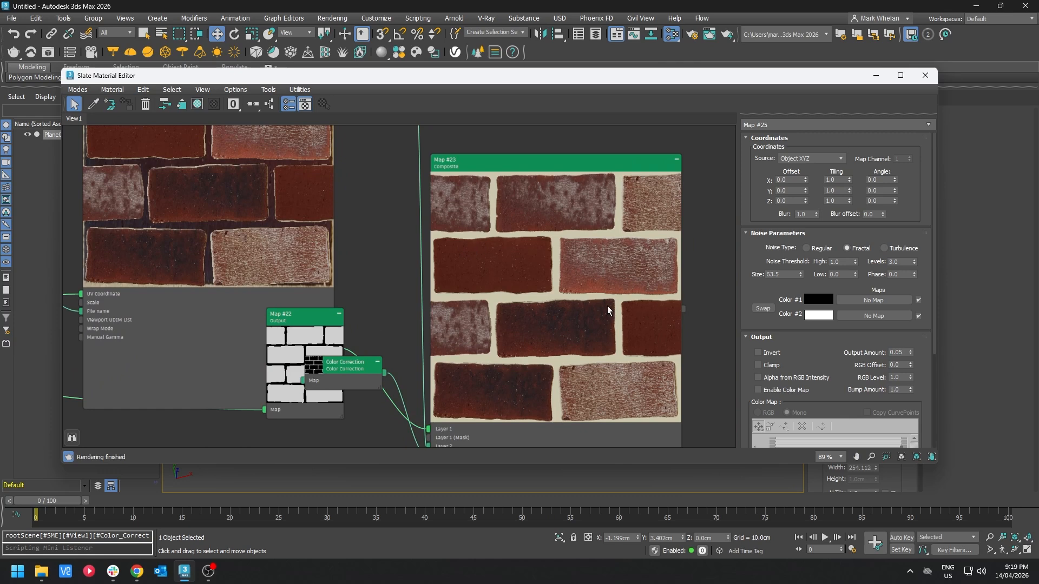
{"action": "middle_click_drag", "start_coordinate": [607, 306], "coordinate": [517, 265]}
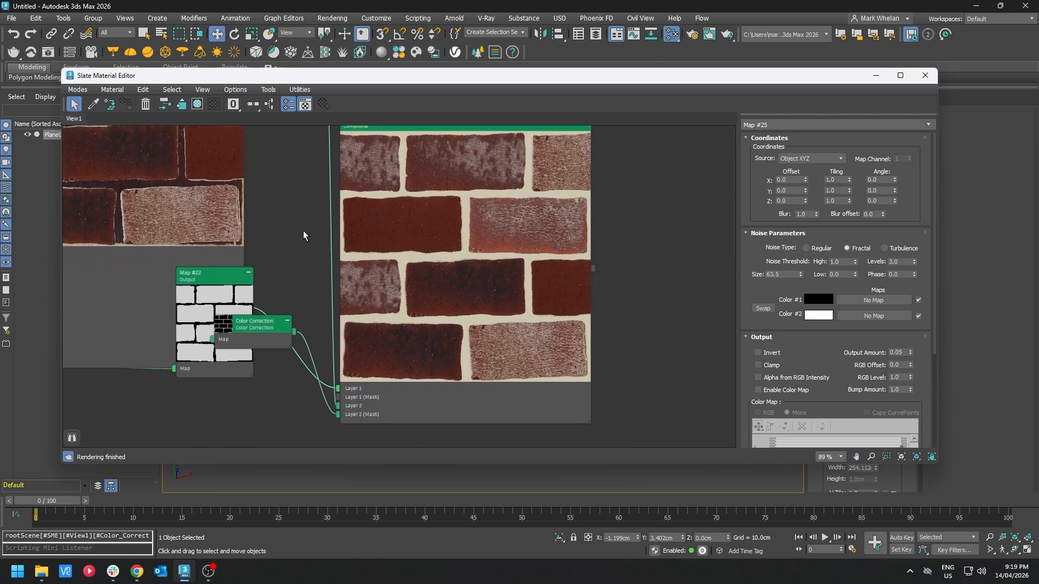
{"action": "scroll", "coordinate": [303, 230], "scroll_direction": "down", "scroll_amount": 4}
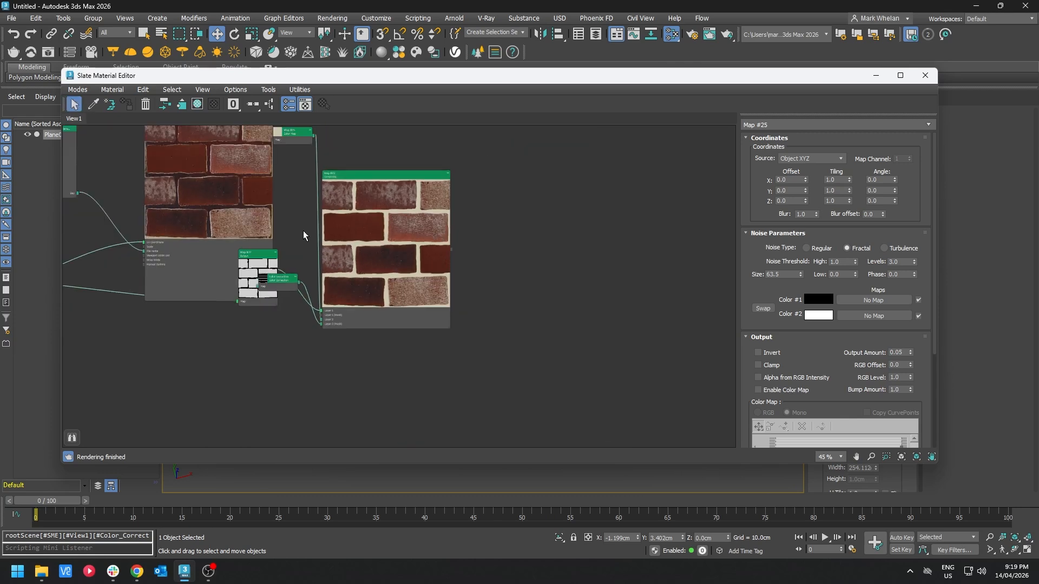
{"action": "middle_click_drag", "start_coordinate": [303, 230], "coordinate": [540, 248]}
{"action": "scroll", "coordinate": [229, 323], "scroll_direction": "up", "scroll_amount": 3}
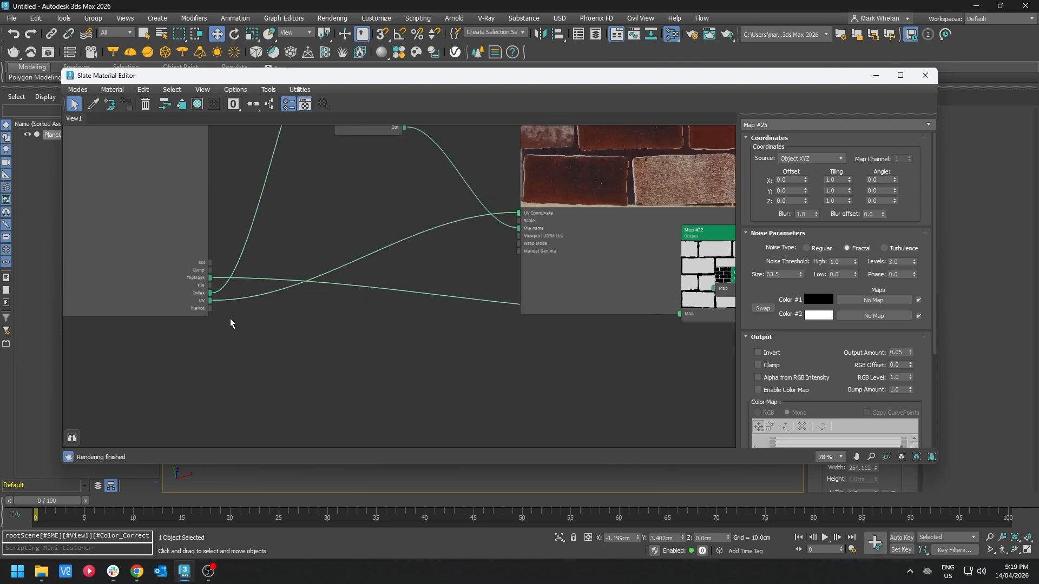
{"action": "left_click_drag", "start_coordinate": [338, 343], "coordinate": [485, 381]}
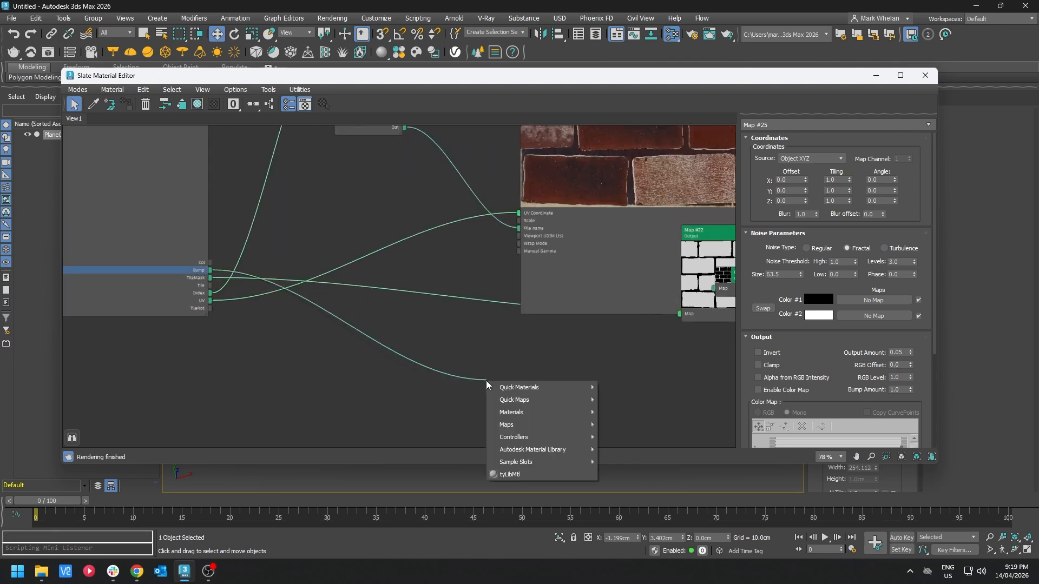
{"action": "mouse_move", "coordinate": [579, 427]}
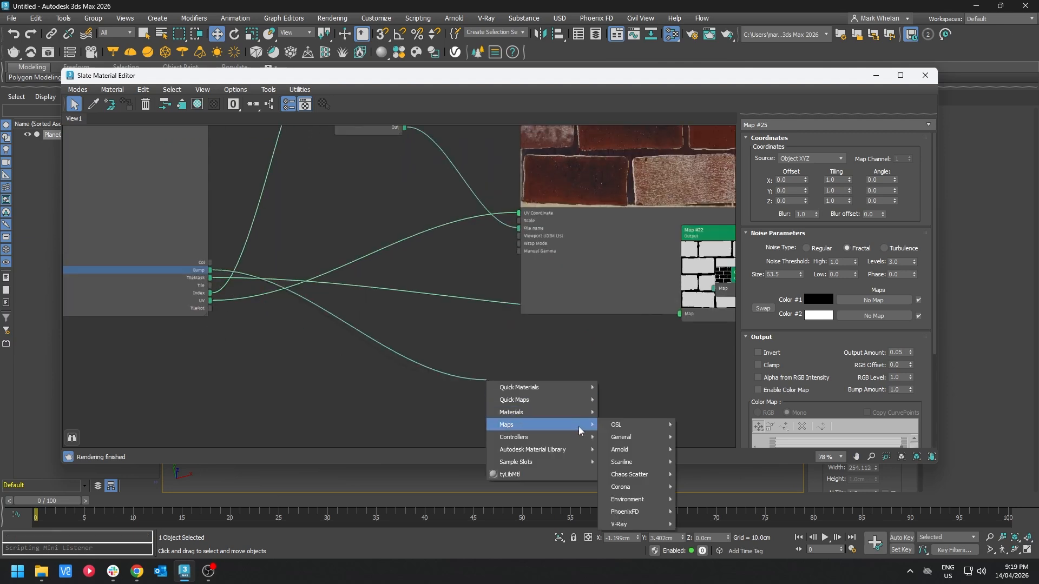
{"action": "mouse_move", "coordinate": [567, 398]}
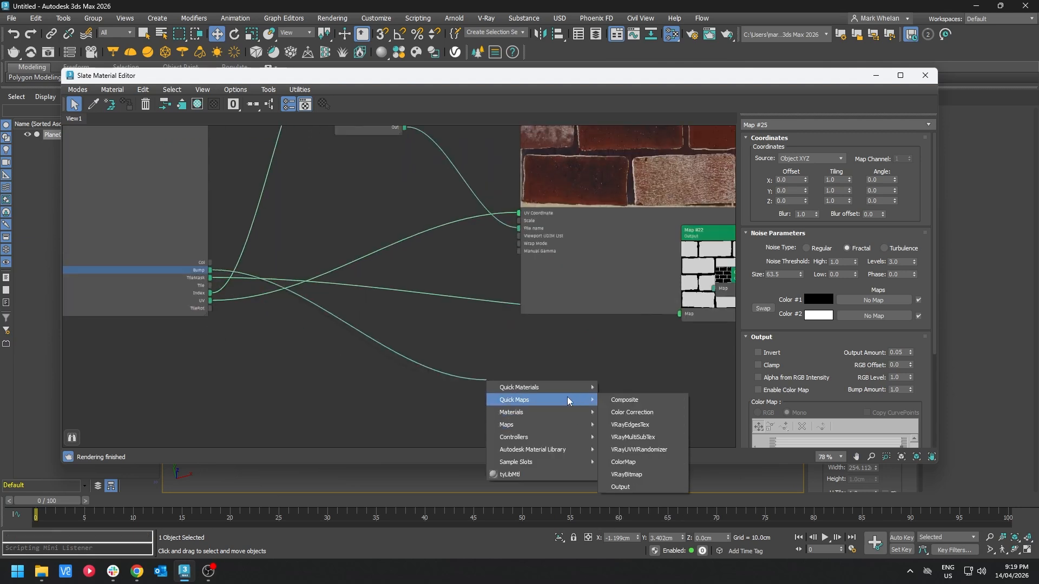
{"action": "left_click", "coordinate": [633, 487]}
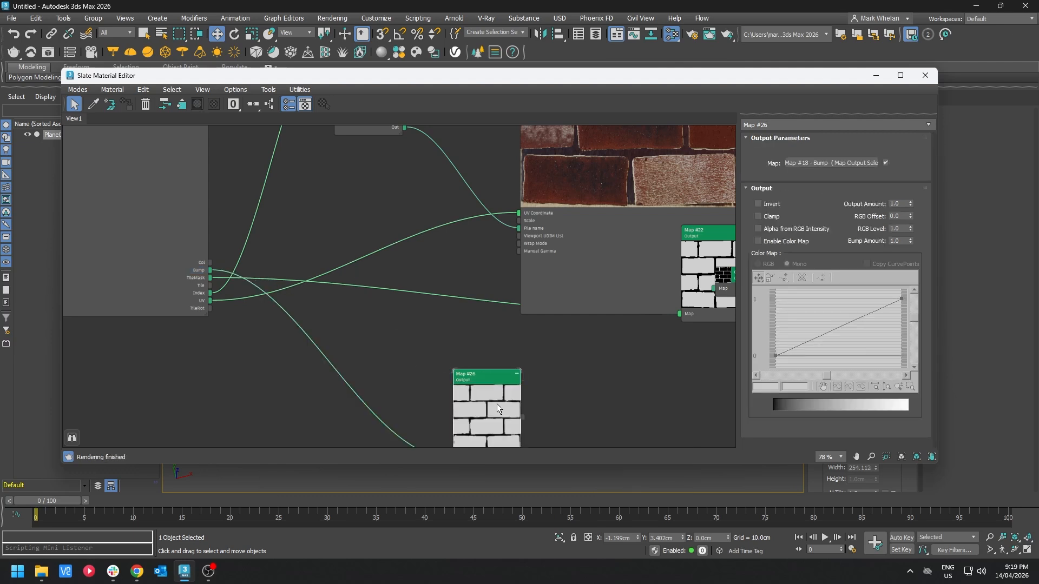
Step: Arrange the new Output node beside the tiles node and enlarge its preview
{"action": "left_click_drag", "start_coordinate": [497, 404], "coordinate": [421, 192]}
{"action": "left_click_drag", "start_coordinate": [442, 252], "coordinate": [609, 397]}
{"action": "middle_click_drag", "start_coordinate": [424, 221], "coordinate": [556, 332]}
{"action": "left_click_drag", "start_coordinate": [557, 333], "coordinate": [458, 180]}
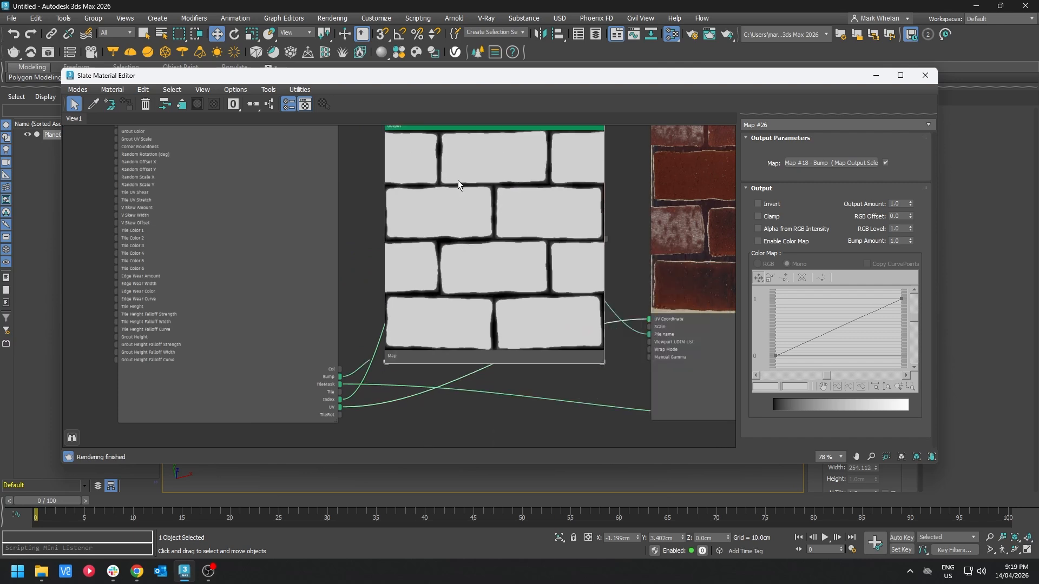
{"action": "middle_click_drag", "start_coordinate": [458, 180], "coordinate": [565, 360]}
Step: Set the tiles map's Grout Bump Falloff Strength to 0.7
{"action": "left_click", "coordinate": [491, 307]}
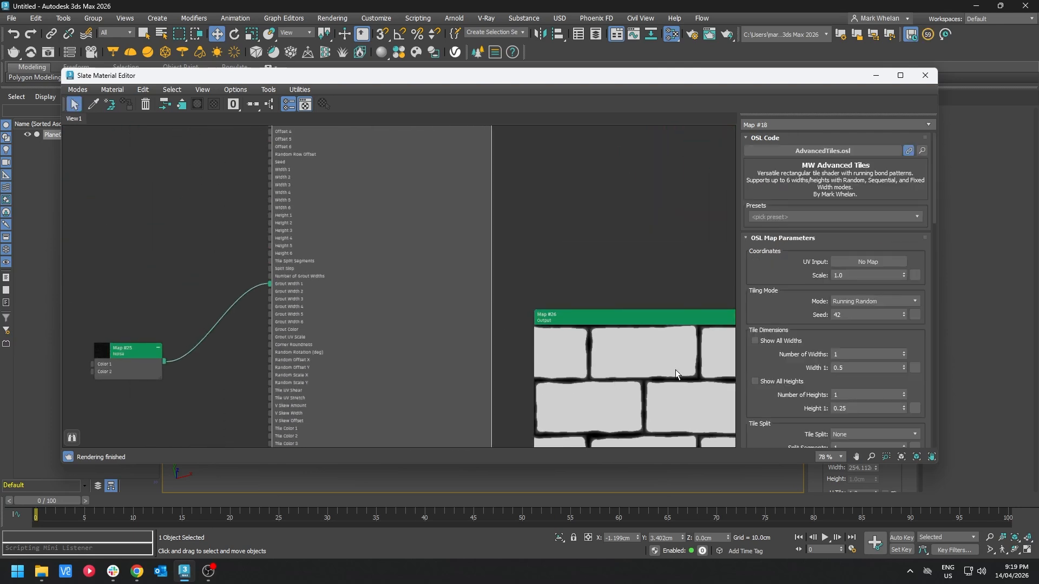
{"action": "middle_click_drag", "start_coordinate": [675, 369], "coordinate": [594, 257]}
{"action": "scroll", "coordinate": [798, 361], "scroll_direction": "down", "scroll_amount": 6}
{"action": "scroll", "coordinate": [795, 355], "scroll_direction": "down", "scroll_amount": 3}
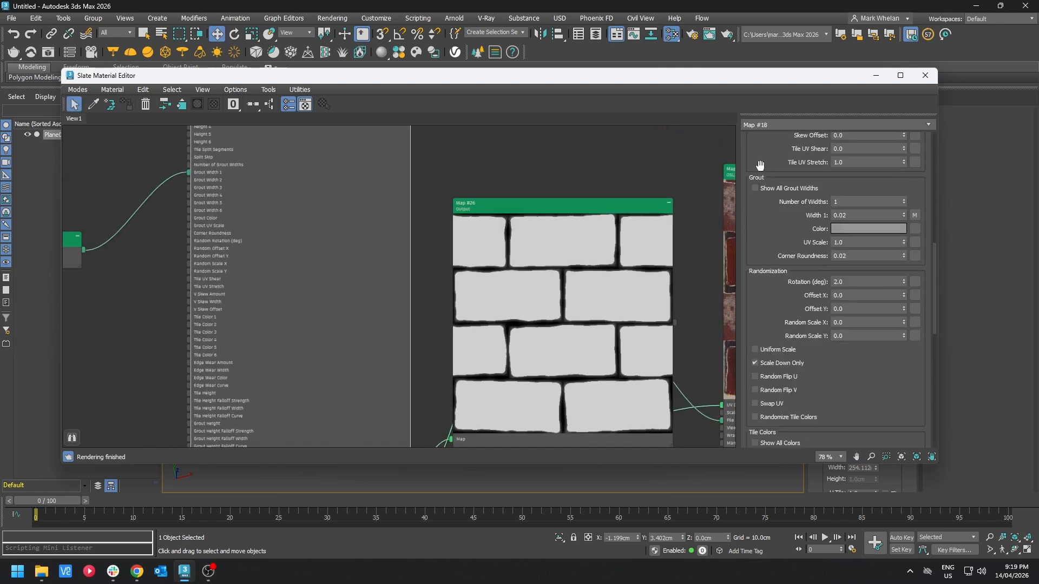
{"action": "scroll", "coordinate": [796, 301], "scroll_direction": "down", "scroll_amount": 3}
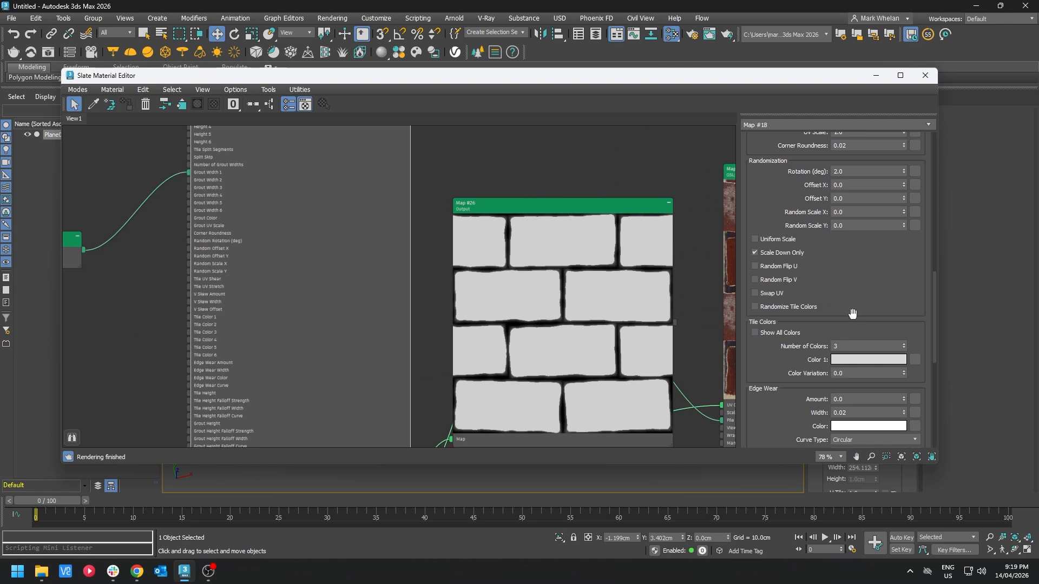
{"action": "left_click_drag", "start_coordinate": [797, 382], "coordinate": [783, 264]}
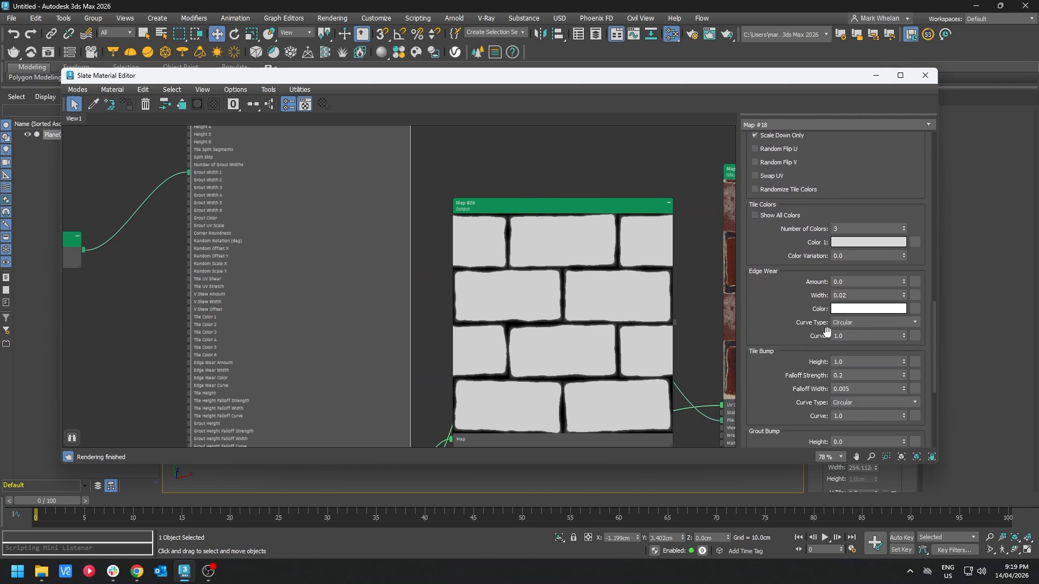
{"action": "scroll", "coordinate": [786, 367], "scroll_direction": "down", "scroll_amount": 3}
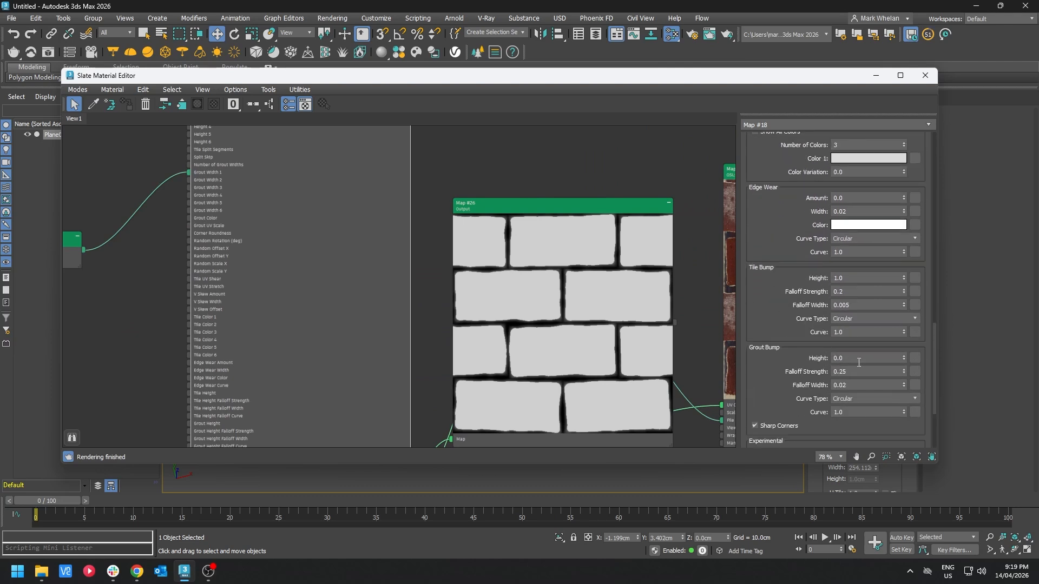
{"action": "left_click", "coordinate": [861, 372]}
{"action": "type", "text": "0.7"}
{"action": "key", "text": "Return"}
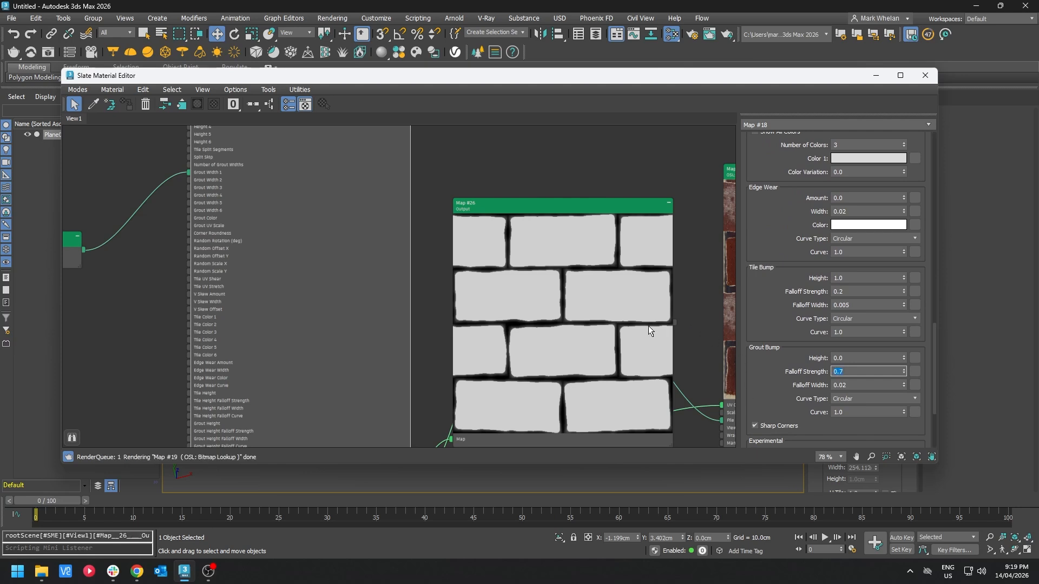
Step: Turn off grout bump Sharp Corners and set the grout bump Falloff Width to 0.03
{"action": "scroll", "coordinate": [648, 327], "scroll_direction": "up", "scroll_amount": 3}
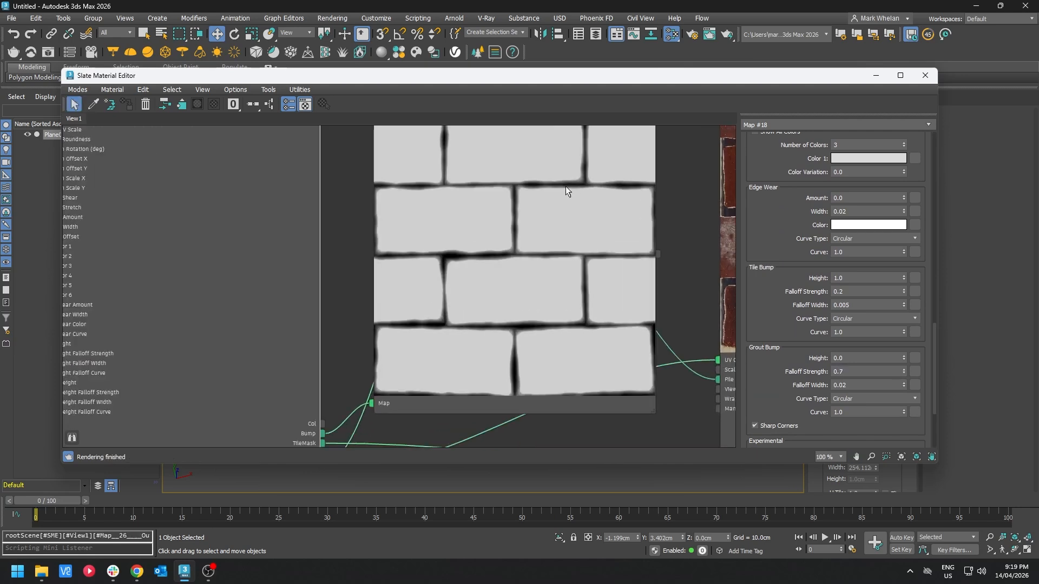
{"action": "left_click", "coordinate": [873, 414]}
{"action": "left_click", "coordinate": [774, 425]}
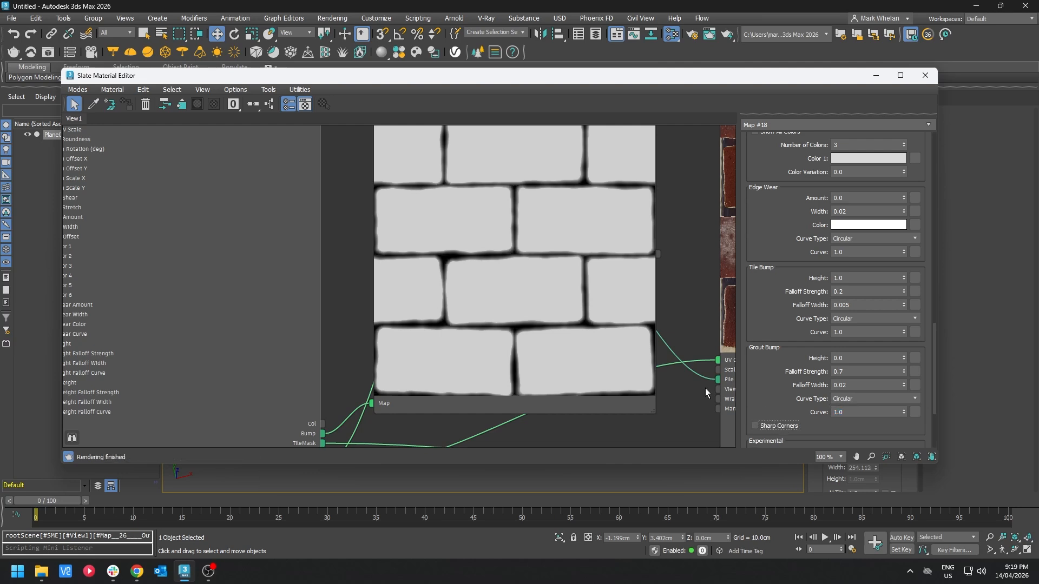
{"action": "double_click", "coordinate": [844, 386]}
{"action": "type", "text": "3"}
{"action": "key", "text": "Return"}
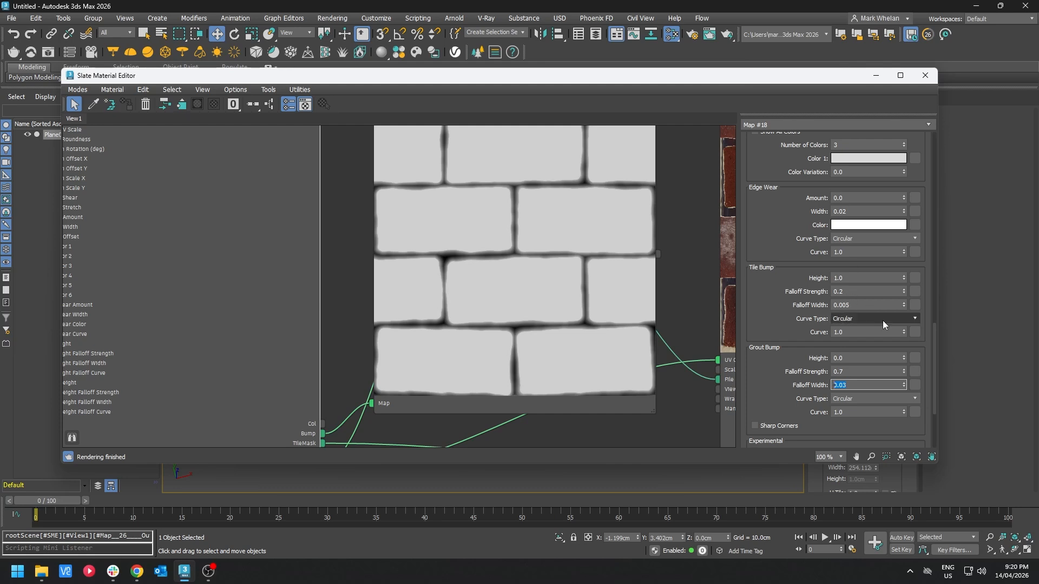
Step: Set the Tile Bump Falloff Width to 0.02
{"action": "double_click", "coordinate": [842, 304]}
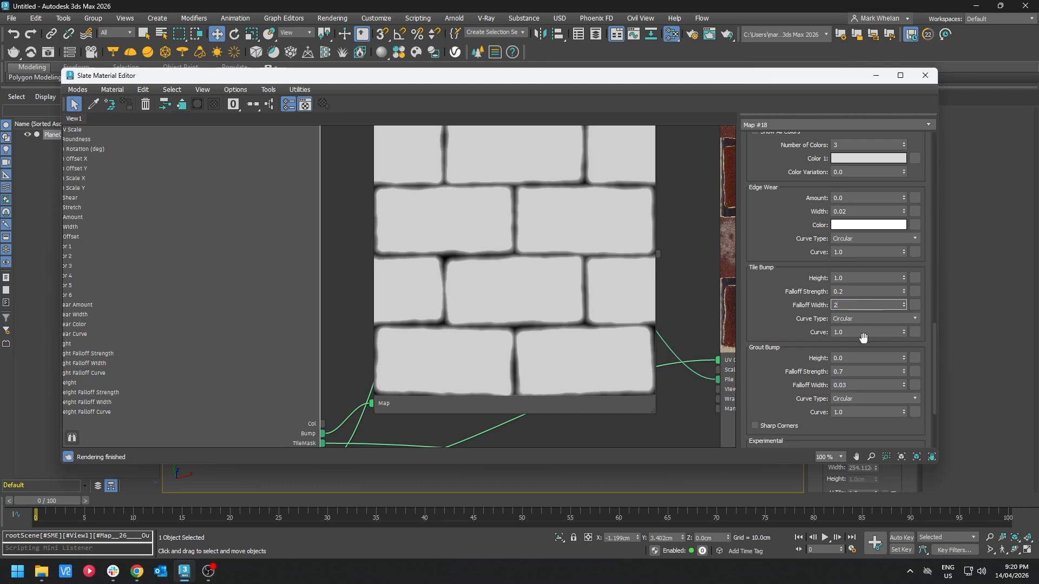
{"action": "type", "text": ".02"}
{"action": "key", "text": "Return"}
Step: Move the material editor aside and disable the plane's Displace modifier
{"action": "left_click_drag", "start_coordinate": [776, 80], "coordinate": [355, 139]}
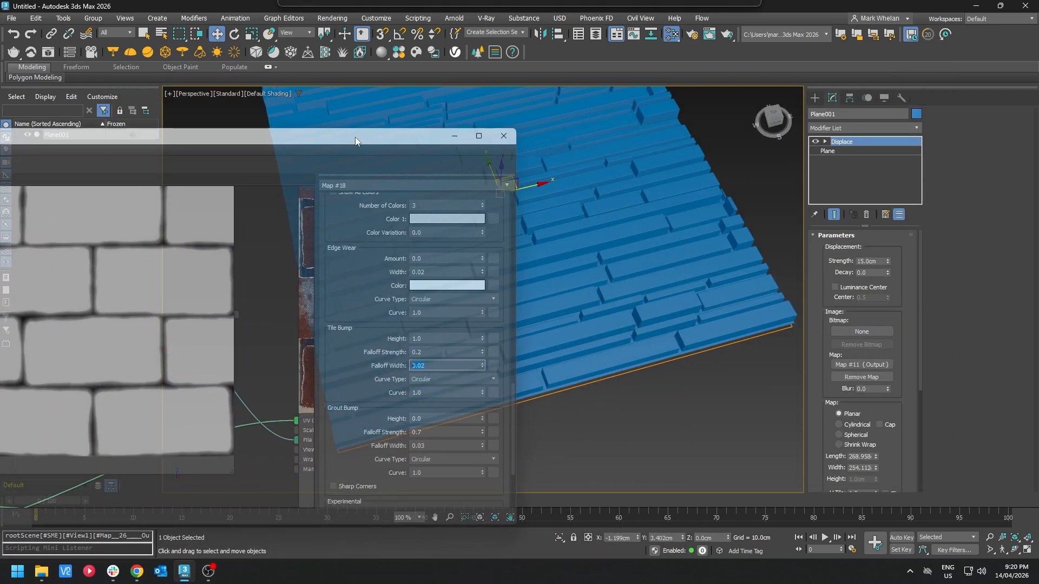
{"action": "left_click", "coordinate": [842, 150]}
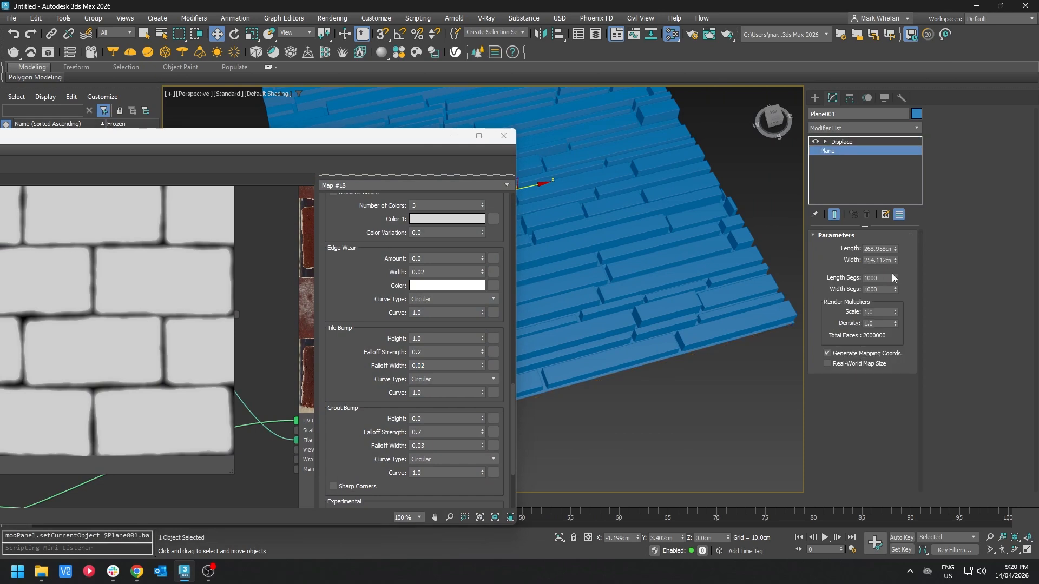
{"action": "left_click", "coordinate": [817, 140]}
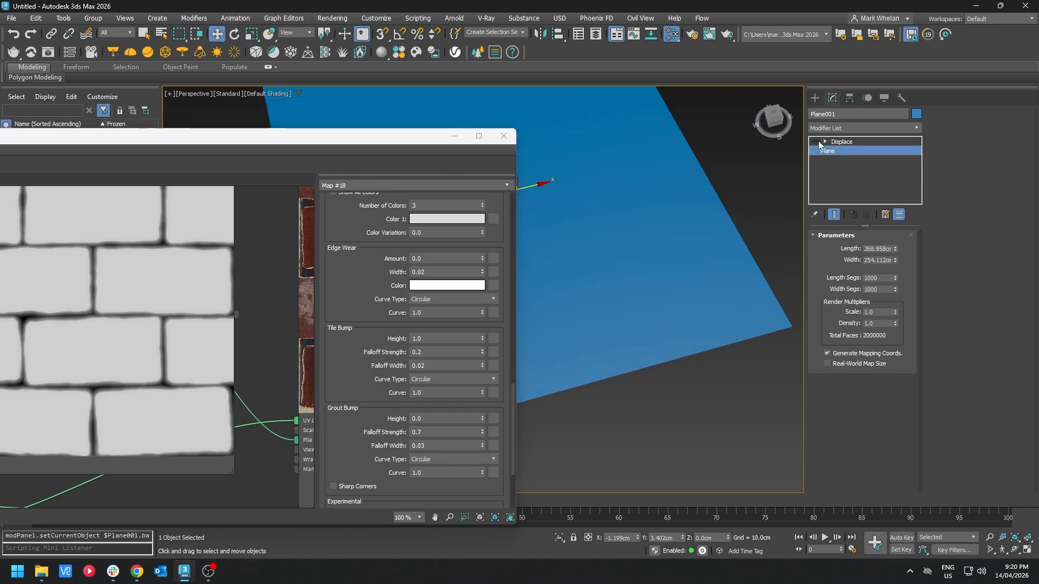
Step: Set the plane's length and width segments to 1
{"action": "double_click", "coordinate": [887, 277]}
{"action": "type", "text": "1"}
{"action": "key", "text": "Tab"}
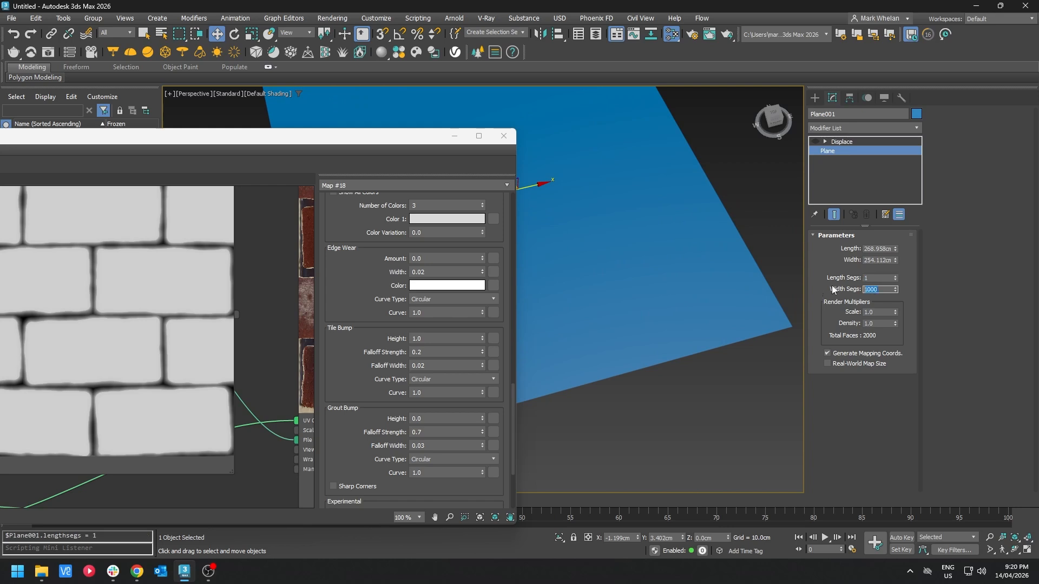
Step: Set the plane's length and width to 5000 cm
{"action": "double_click", "coordinate": [867, 248]}
{"action": "type", "text": "5000"}
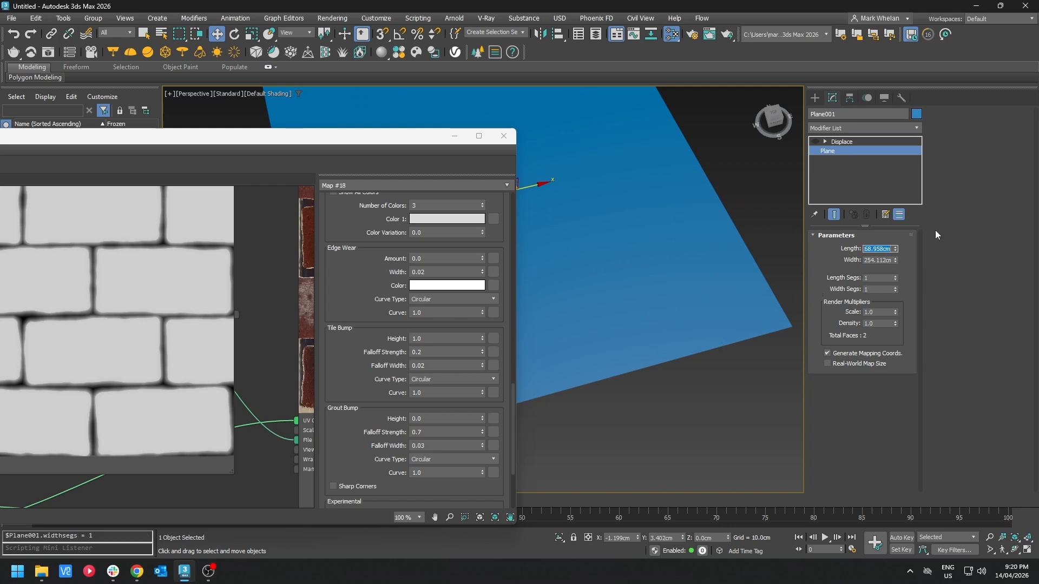
{"action": "key", "text": "Return"}
{"action": "key", "text": "Tab"}
{"action": "type", "text": "5000"}
{"action": "key", "text": "Return"}
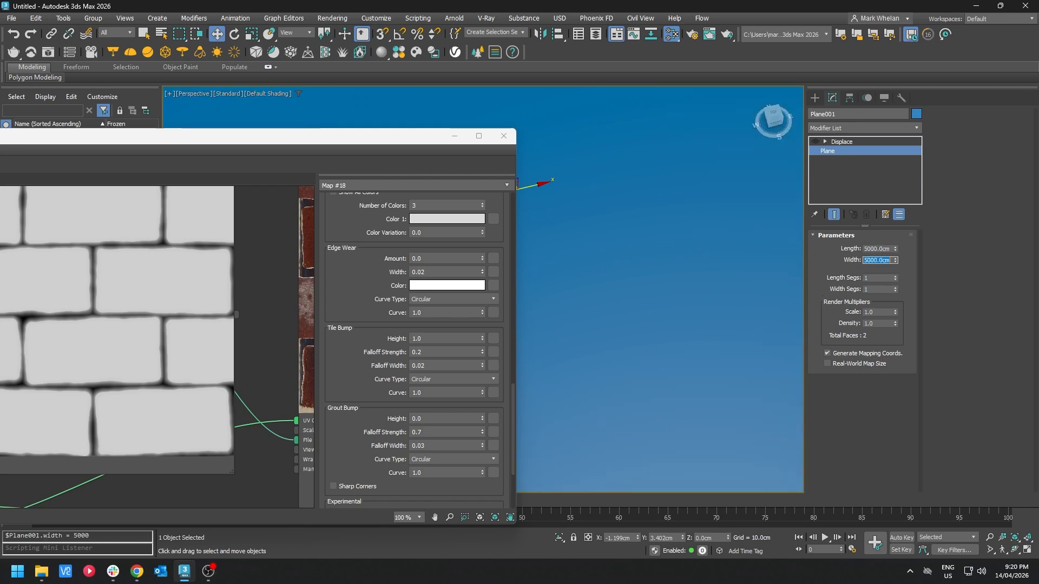
Step: Create a new material node in the node view
{"action": "middle_click_drag", "start_coordinate": [253, 281], "coordinate": [1, 287]}
{"action": "scroll", "coordinate": [218, 337], "scroll_direction": "down", "scroll_amount": 5}
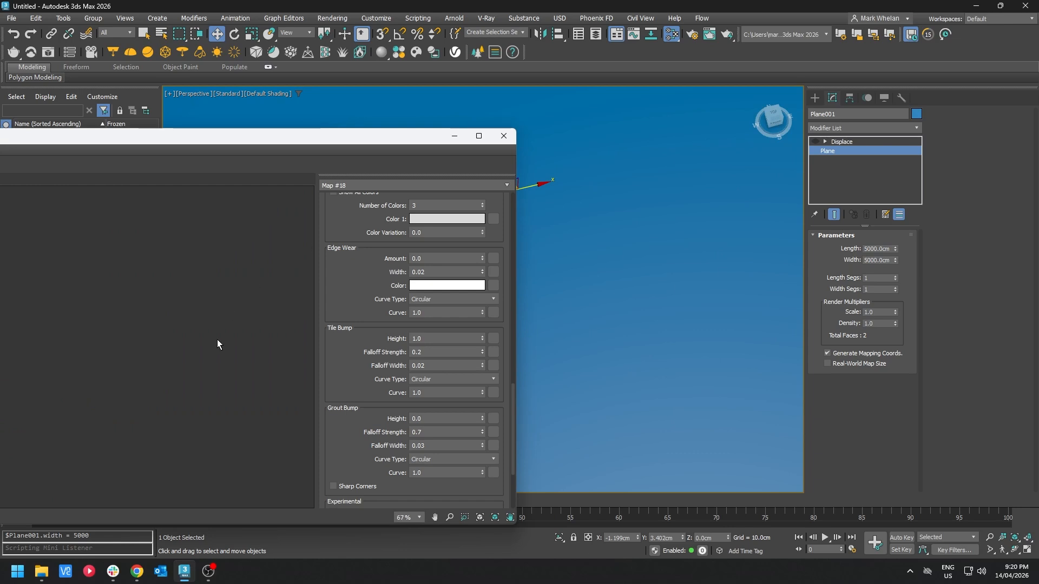
{"action": "left_click_drag", "start_coordinate": [377, 136], "coordinate": [664, 66]}
{"action": "middle_click_drag", "start_coordinate": [397, 262], "coordinate": [549, 264]}
{"action": "scroll", "coordinate": [432, 277], "scroll_direction": "down", "scroll_amount": 3}
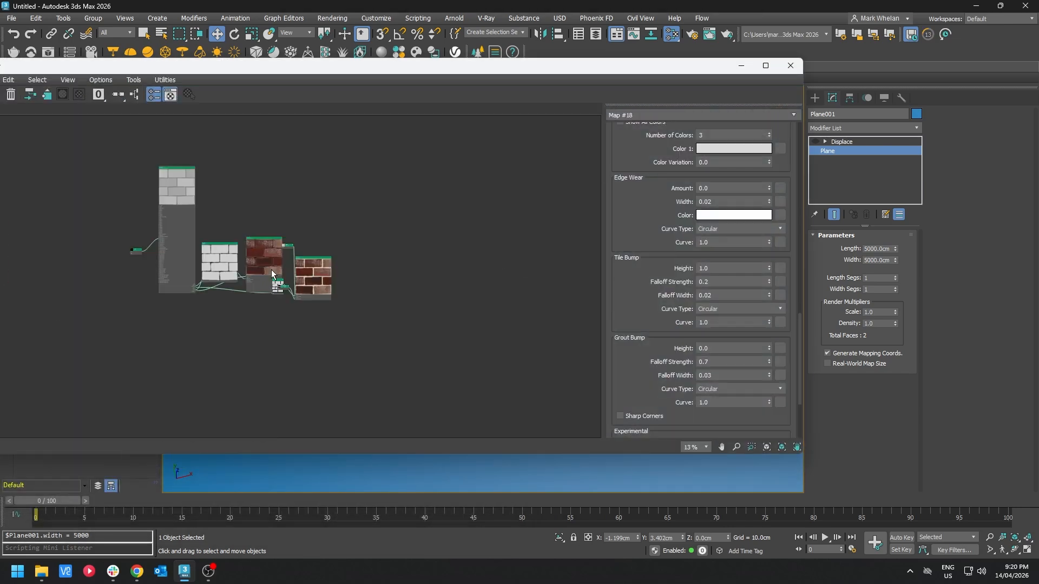
{"action": "scroll", "coordinate": [319, 267], "scroll_direction": "up", "scroll_amount": 2}
{"action": "left_click_drag", "start_coordinate": [333, 278], "coordinate": [403, 191]}
{"action": "right_click", "coordinate": [477, 133]}
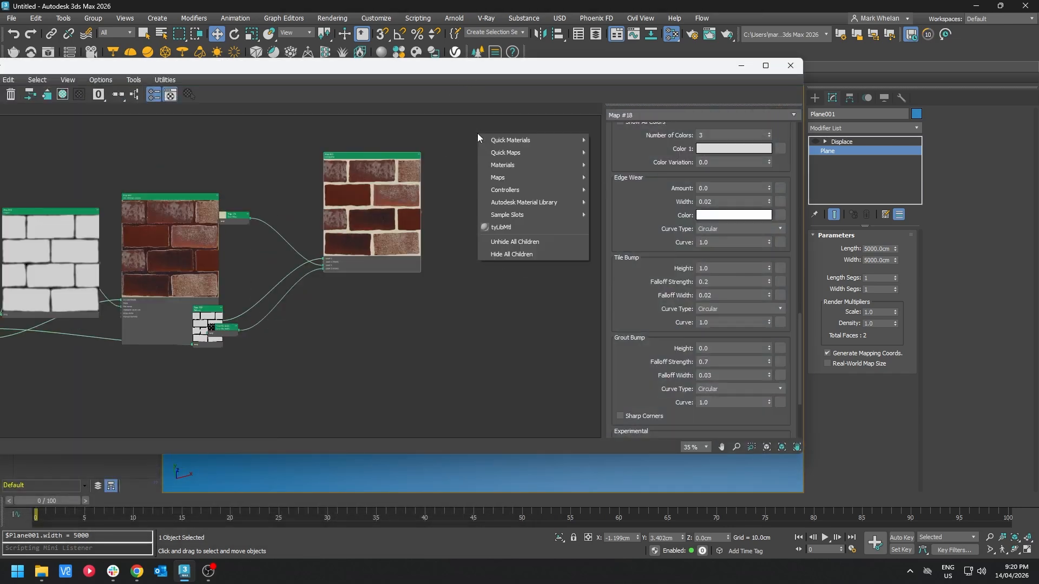
{"action": "left_click", "coordinate": [628, 144]}
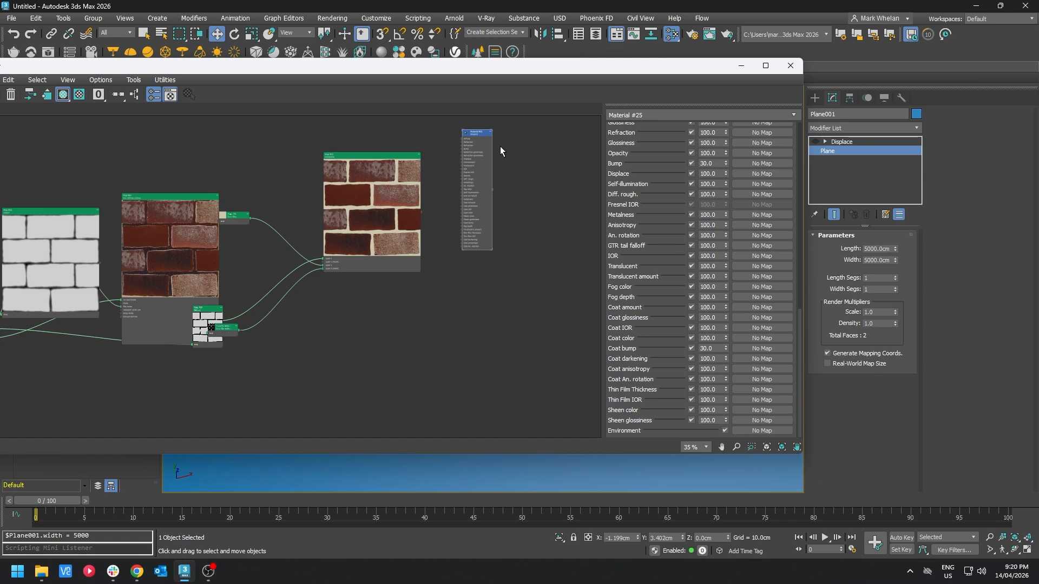
Step: Connect the Composite map's output to the new material's Diffuse input
{"action": "scroll", "coordinate": [466, 242], "scroll_direction": "up", "scroll_amount": 3}
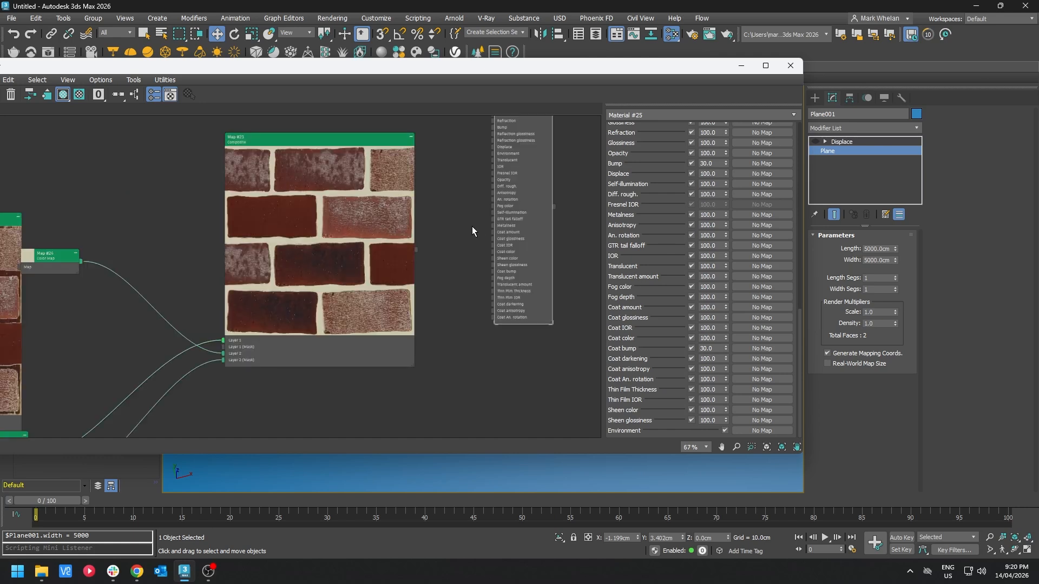
{"action": "middle_click_drag", "start_coordinate": [441, 236], "coordinate": [439, 328]}
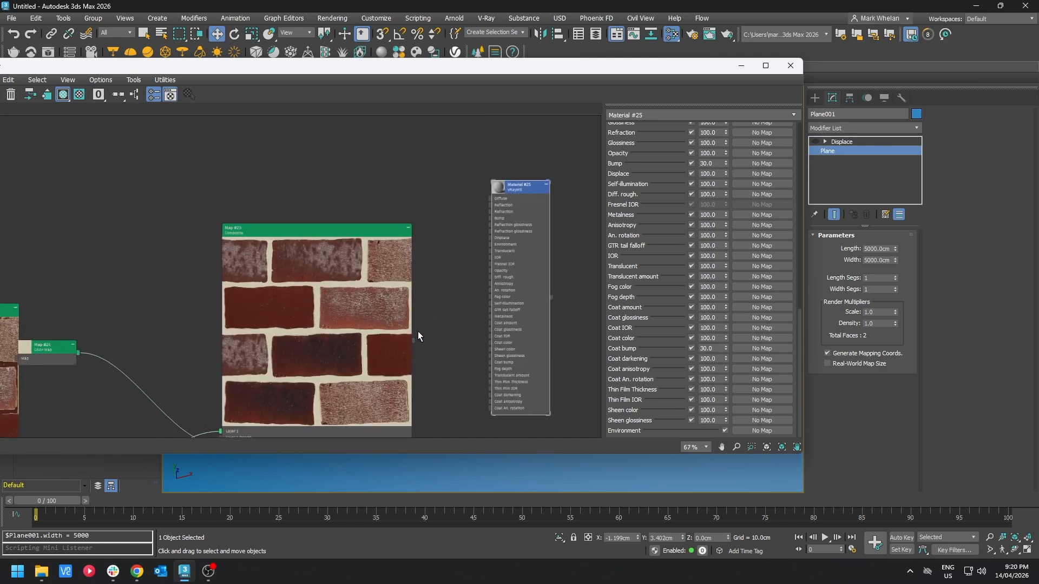
{"action": "left_click_drag", "start_coordinate": [414, 340], "coordinate": [490, 200]}
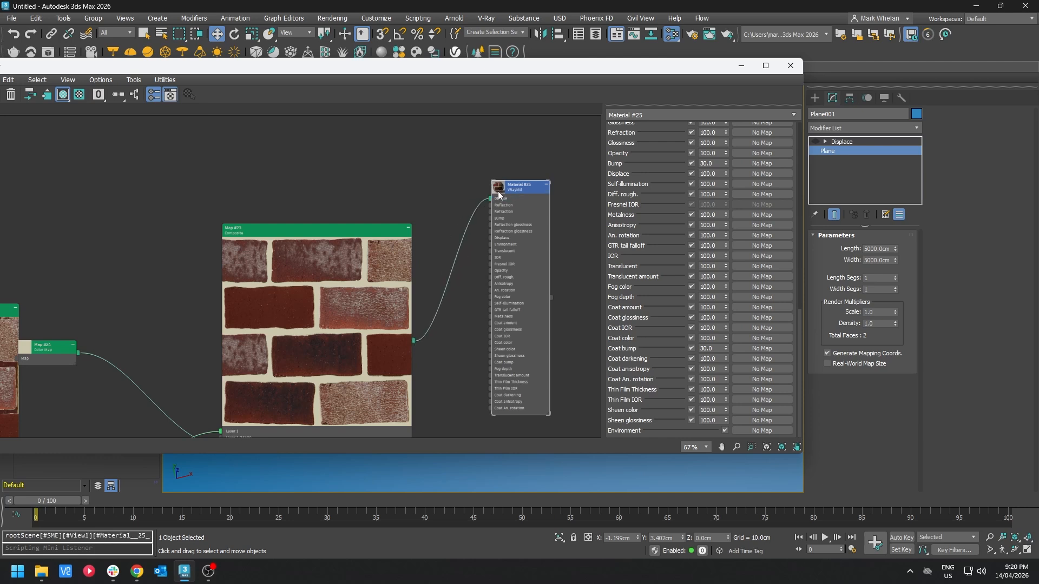
Step: Create a VRaySun light dragged across the plane and accept adding a VRaySky environment map
{"action": "double_click", "coordinate": [498, 192]}
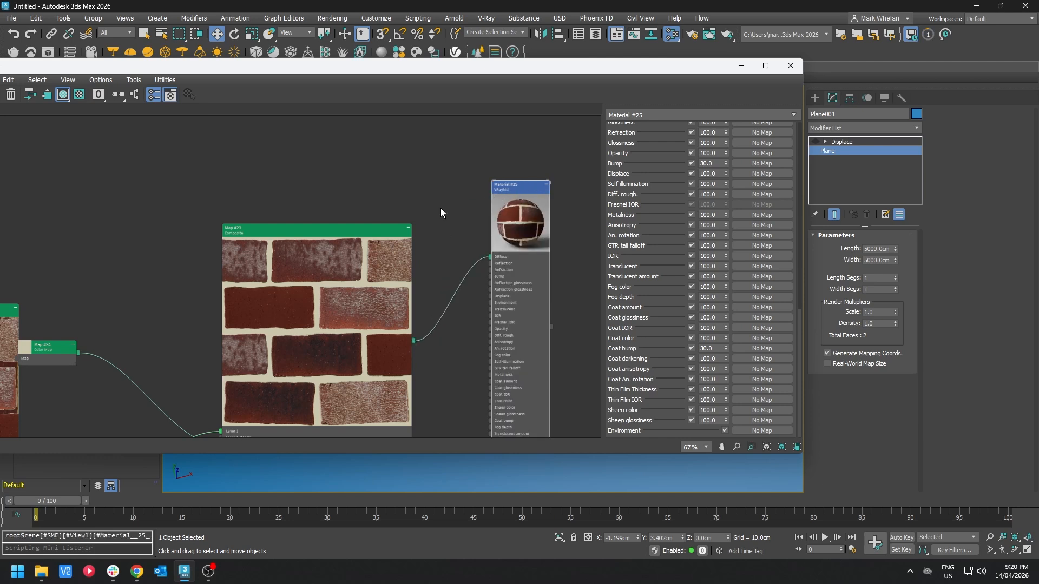
{"action": "left_click_drag", "start_coordinate": [535, 63], "coordinate": [658, 148]}
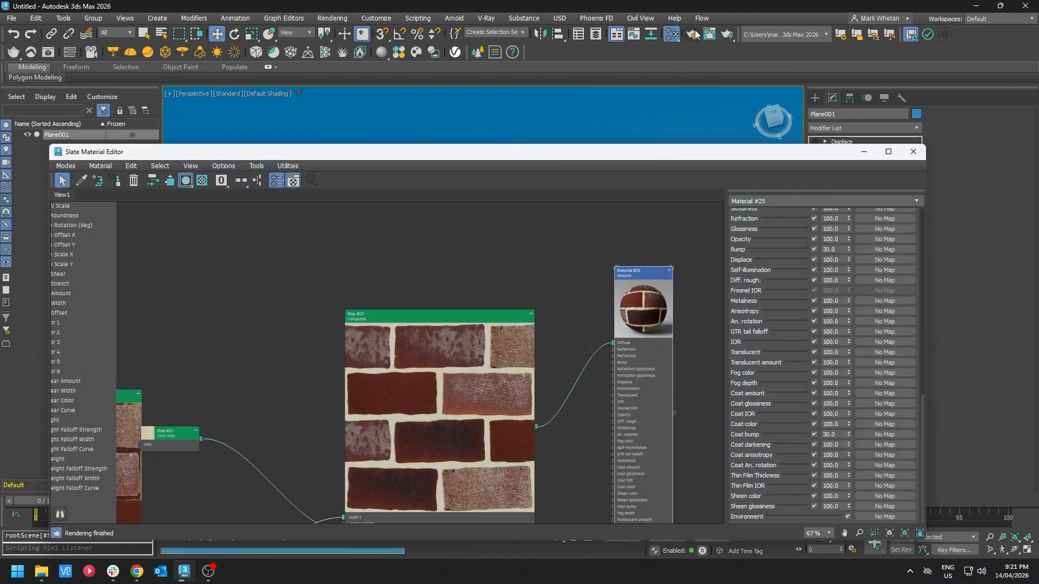
{"action": "left_click", "coordinate": [810, 96]}
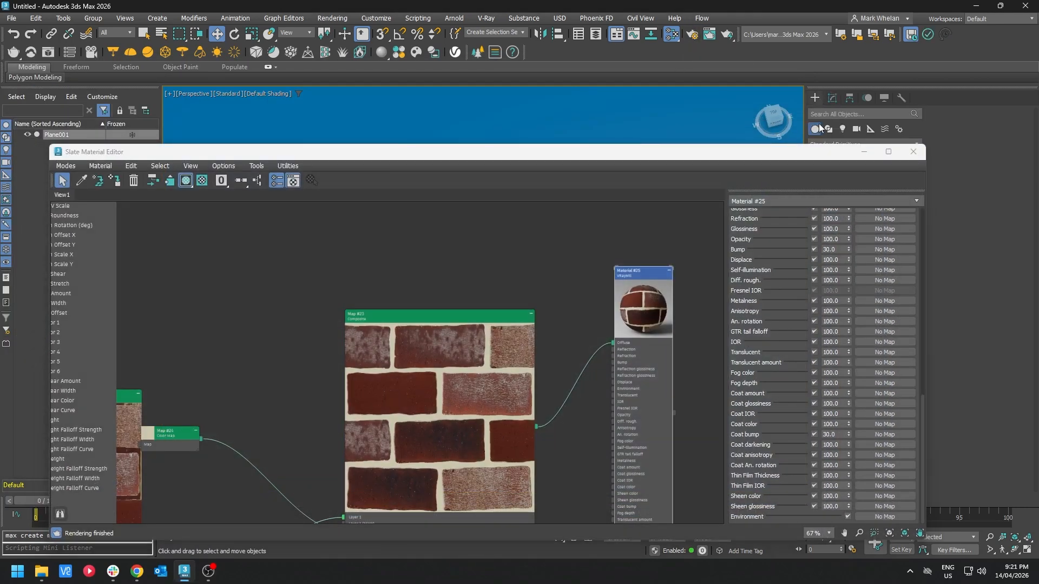
{"action": "left_click", "coordinate": [862, 154]}
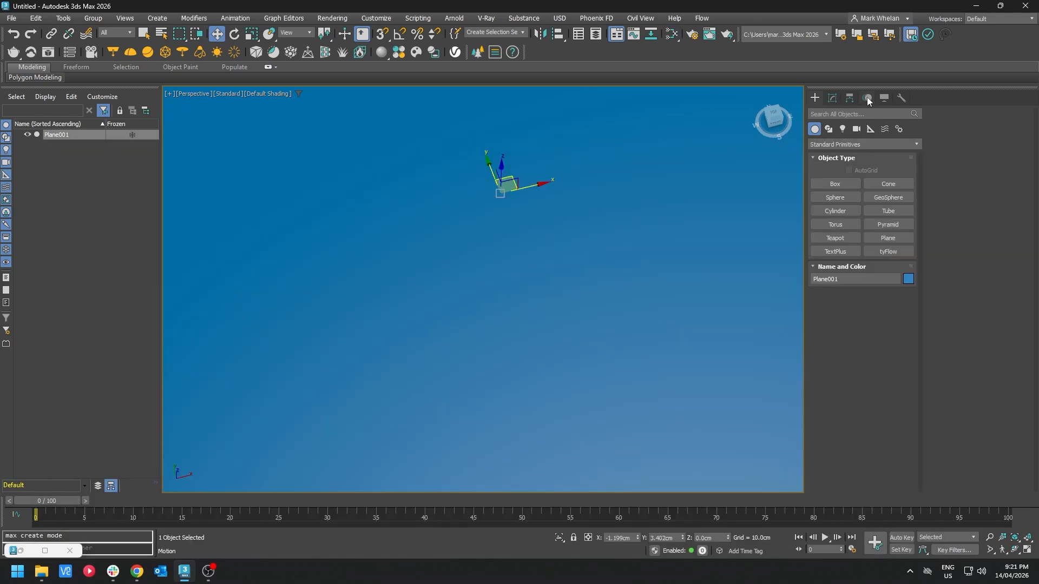
{"action": "left_click", "coordinate": [842, 129]}
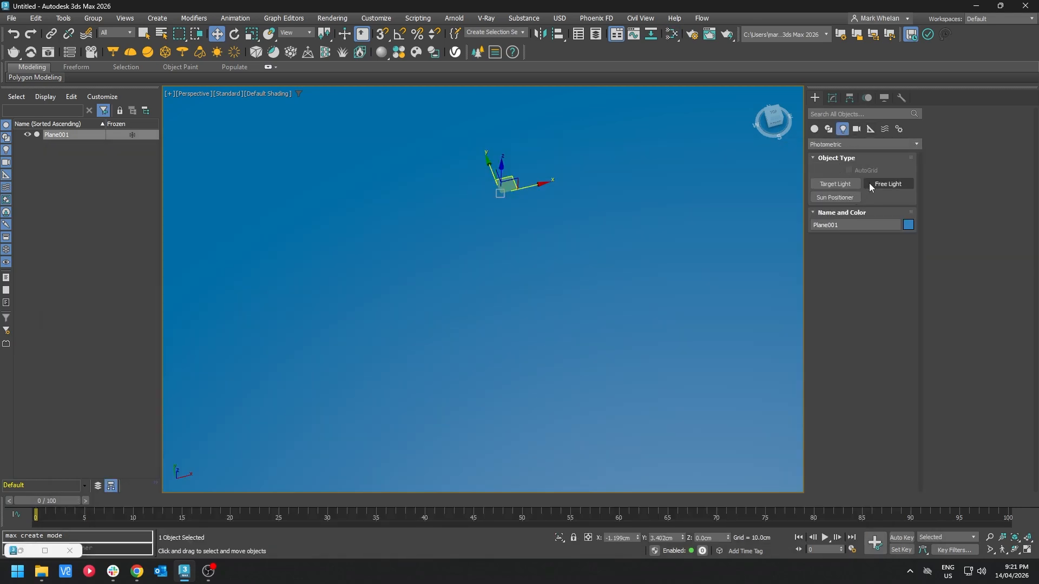
{"action": "left_click", "coordinate": [832, 143]}
{"action": "left_click", "coordinate": [841, 188]}
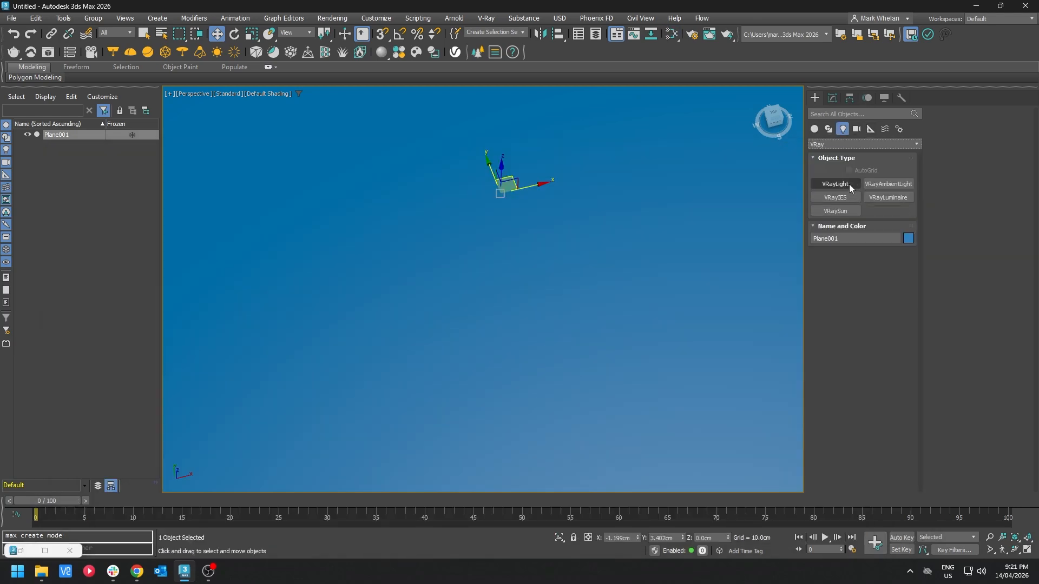
{"action": "left_click", "coordinate": [844, 210]}
{"action": "scroll", "coordinate": [540, 247], "scroll_direction": "down", "scroll_amount": 5}
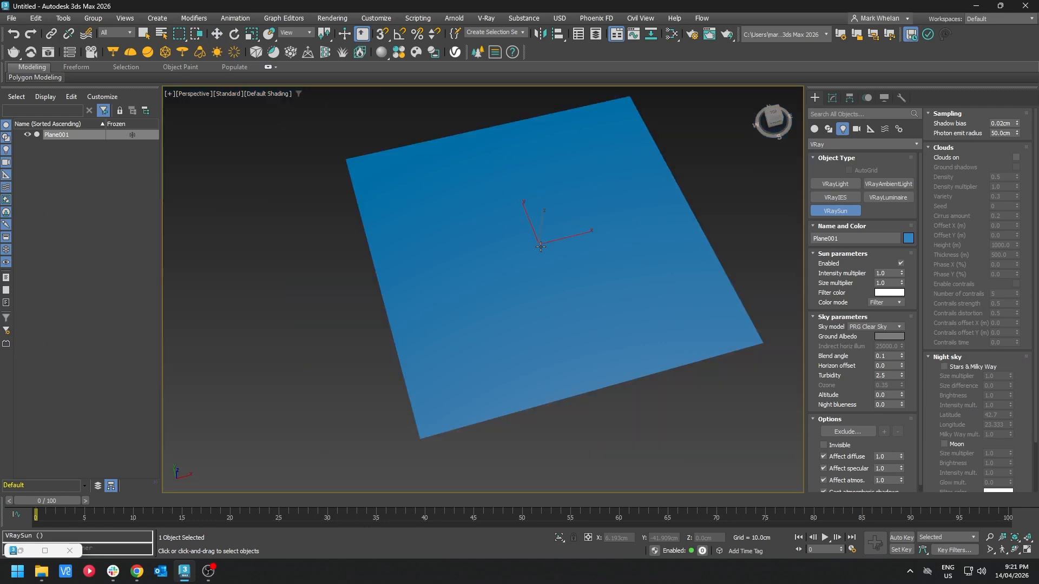
{"action": "left_click_drag", "start_coordinate": [603, 250], "coordinate": [508, 237]}
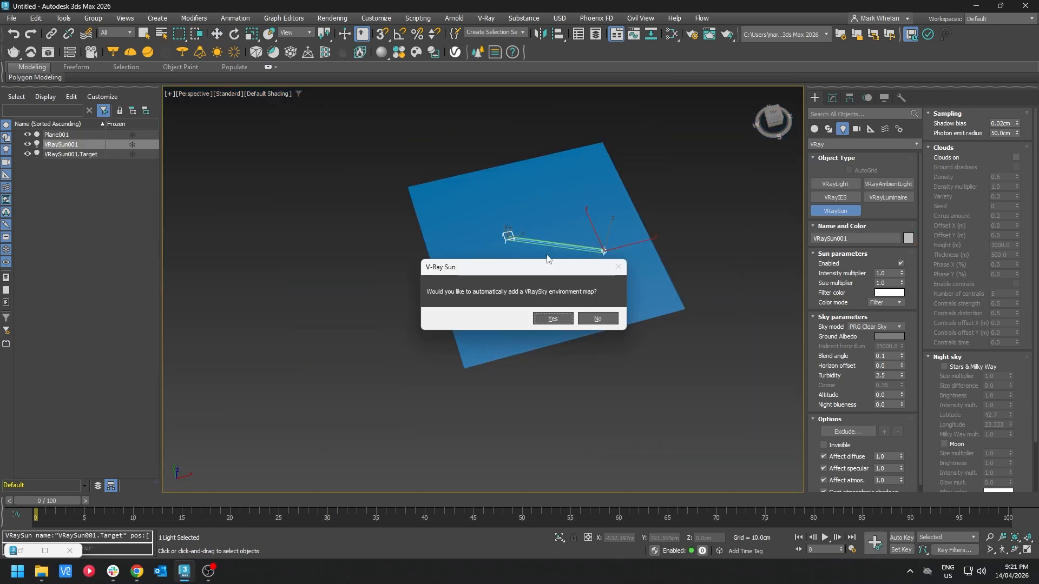
{"action": "left_click", "coordinate": [565, 319]}
Step: Move the VRaySun upward above the plane
{"action": "key", "text": "w"}
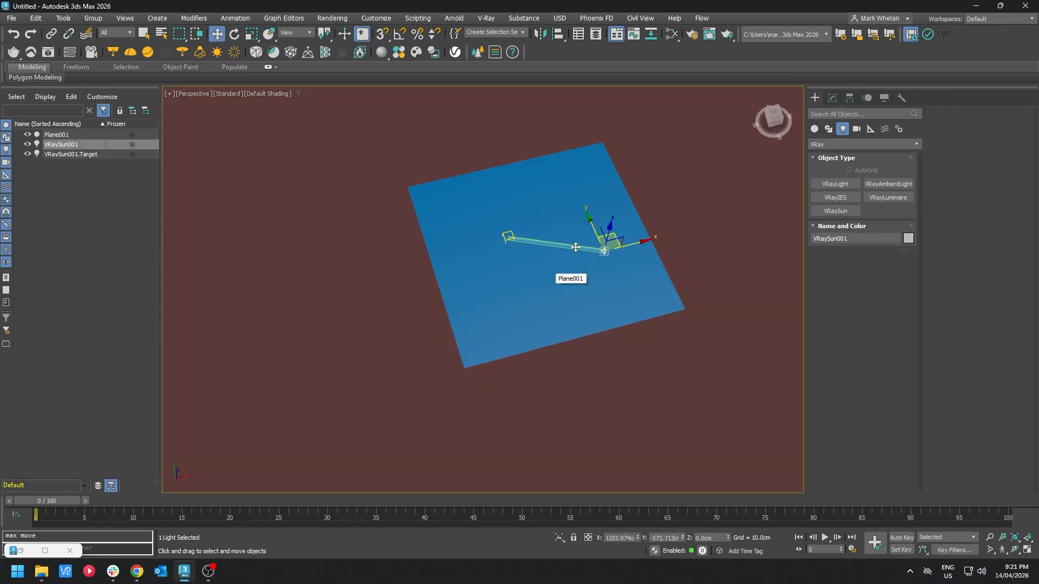
{"action": "left_click_drag", "start_coordinate": [607, 231], "coordinate": [614, 184]}
{"action": "mouse_move", "coordinate": [614, 187]}
{"action": "middle_mouse_down", "text": "alt"}
{"action": "mouse_move", "coordinate": [607, 176]}
{"action": "mouse_move", "coordinate": [604, 204]}
{"action": "middle_mouse_up", "text": "alt"}
Step: Select the plane and add a UVW Map modifier to it
{"action": "scroll", "coordinate": [537, 270], "scroll_direction": "up", "scroll_amount": 4}
{"action": "middle_click_drag", "start_coordinate": [537, 271], "coordinate": [497, 301]}
{"action": "scroll", "coordinate": [480, 349], "scroll_direction": "up", "scroll_amount": 3}
{"action": "scroll", "coordinate": [578, 325], "scroll_direction": "up", "scroll_amount": 4}
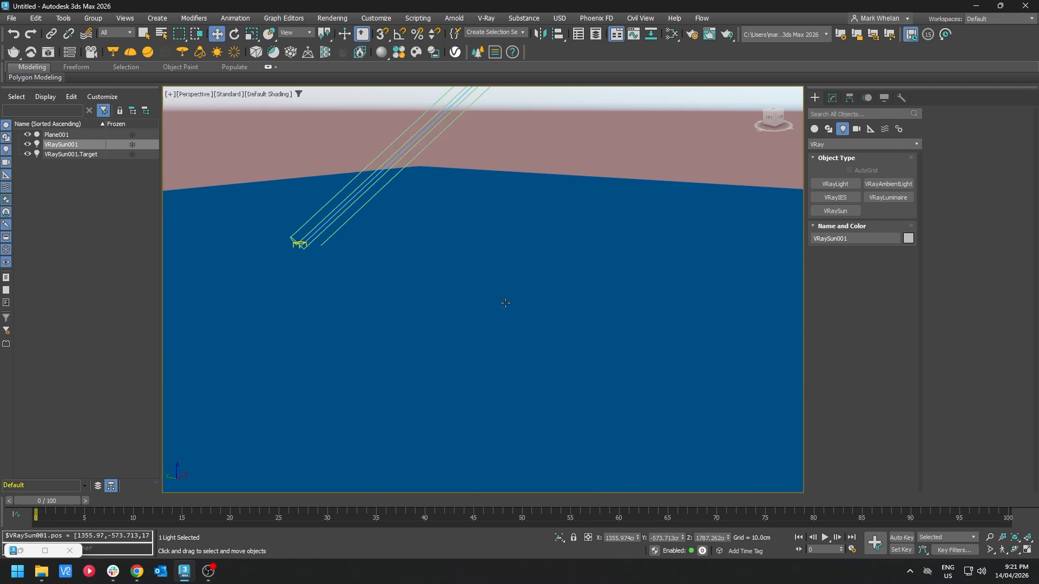
{"action": "scroll", "coordinate": [509, 301], "scroll_direction": "up", "scroll_amount": 3}
{"action": "left_click", "coordinate": [530, 261]}
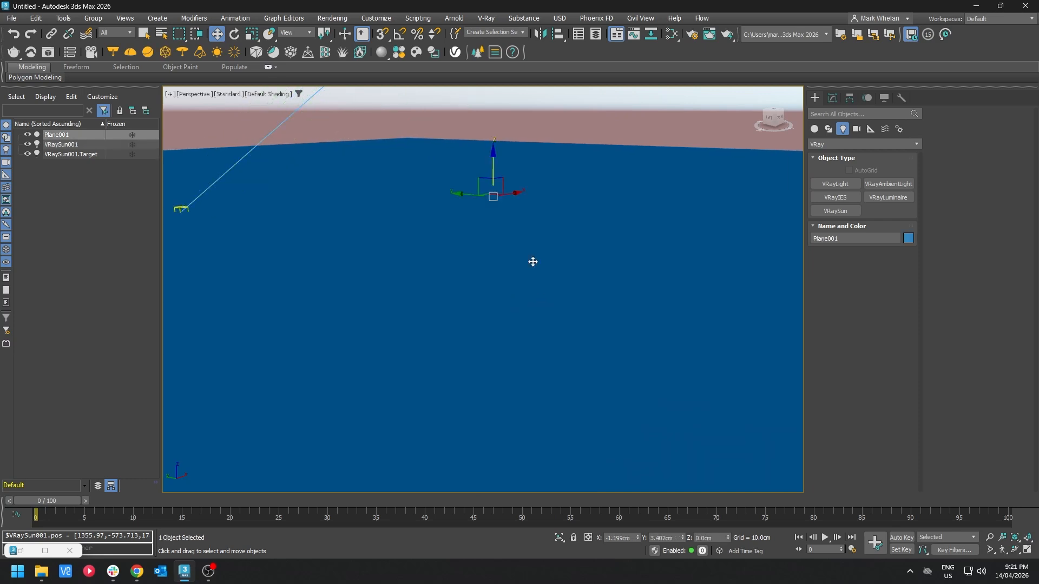
{"action": "left_click", "coordinate": [832, 99]}
{"action": "left_click", "coordinate": [917, 128]}
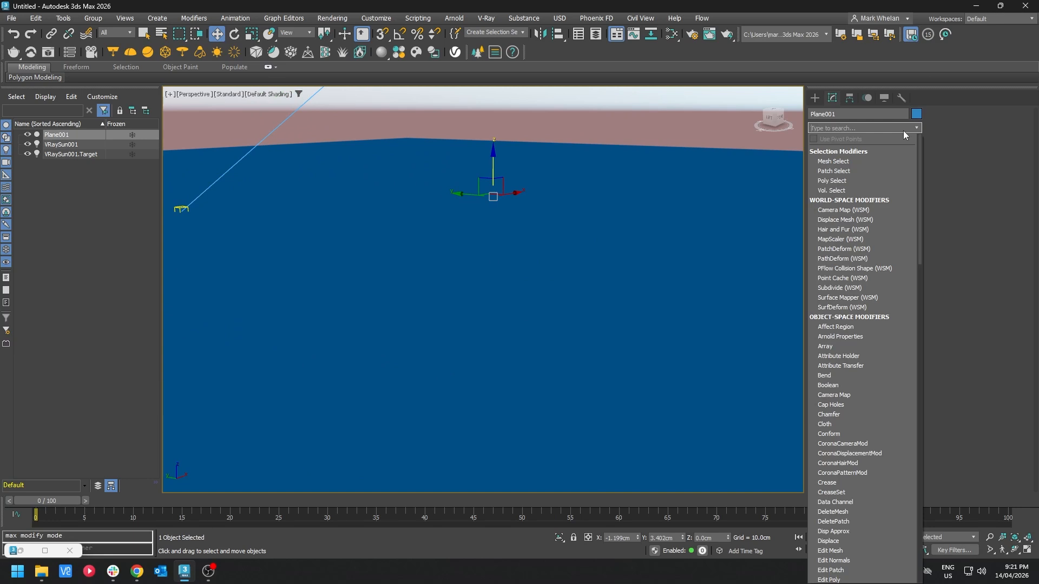
{"action": "type", "text": "uvw"}
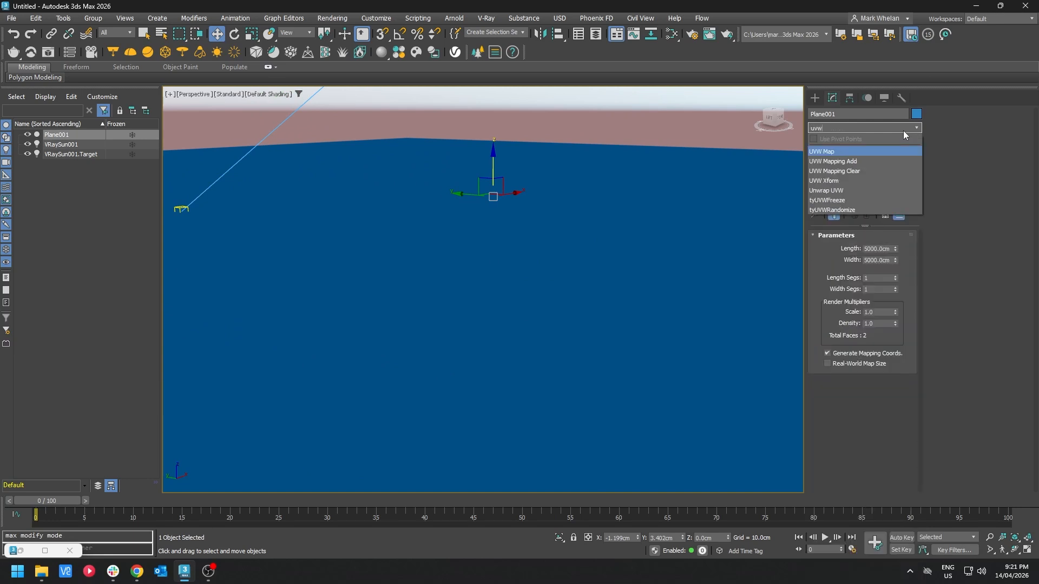
{"action": "key", "text": "Return"}
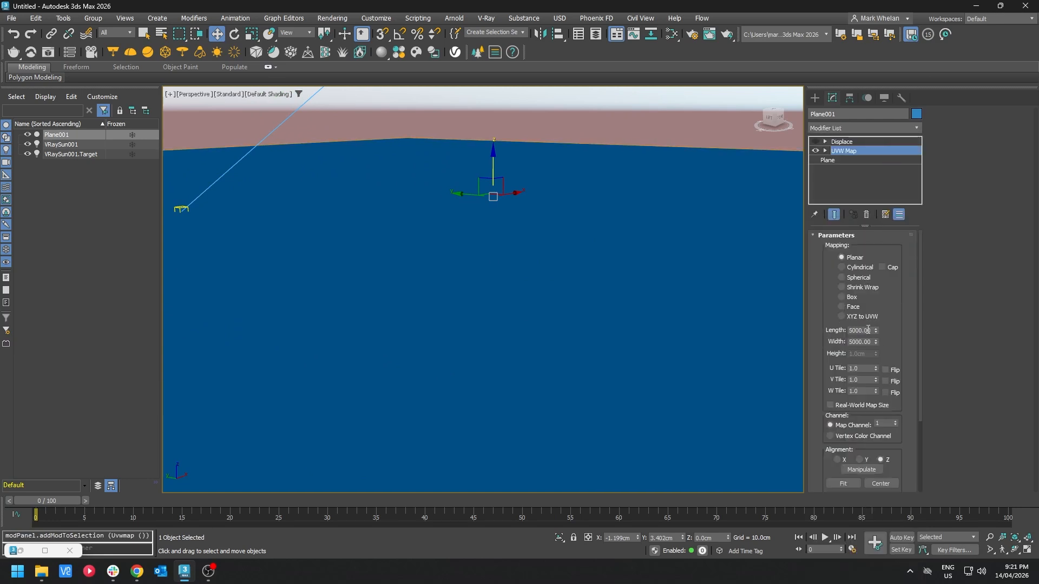
Step: Set the UVW Map's length and width to 100 cm
{"action": "left_click", "coordinate": [863, 332]}
{"action": "double_click", "coordinate": [866, 333]}
{"action": "type", "text": "100"}
{"action": "key", "text": "Tab"}
{"action": "type", "text": "100"}
{"action": "key", "text": "Return"}
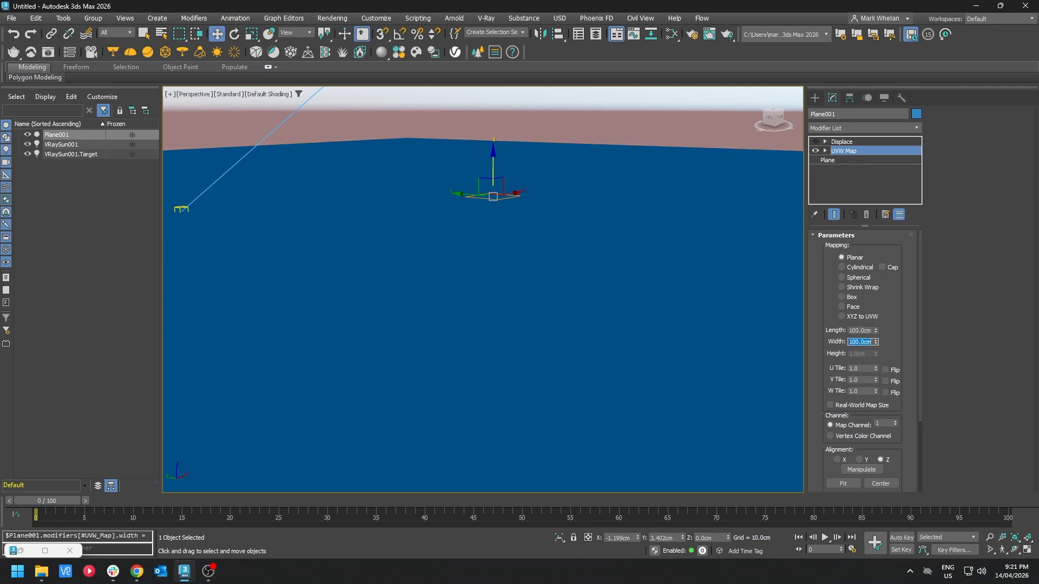
Step: Assign the brick material to the selected plane
{"action": "middle_click_drag", "start_coordinate": [549, 235], "coordinate": [552, 267], "text": "alt"}
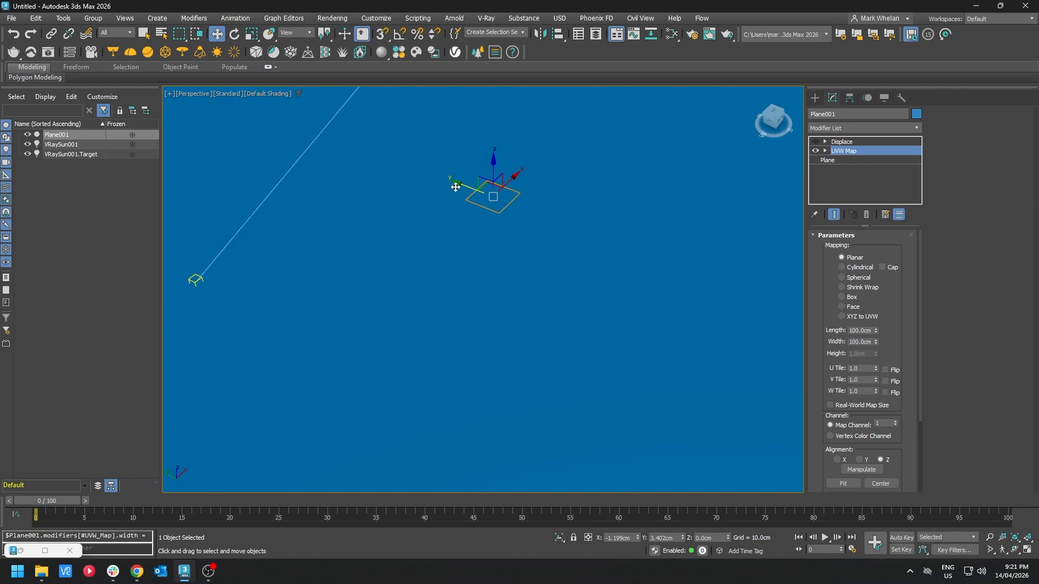
{"action": "scroll", "coordinate": [470, 193], "scroll_direction": "up", "scroll_amount": 5}
{"action": "middle_click_drag", "start_coordinate": [528, 217], "coordinate": [484, 216], "text": "alt"}
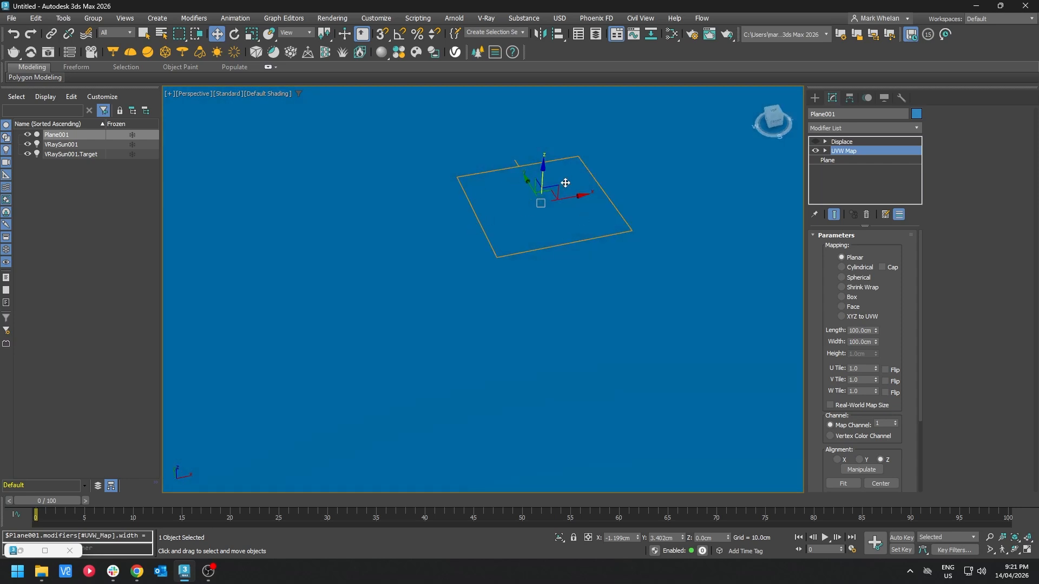
{"action": "key", "text": "m"}
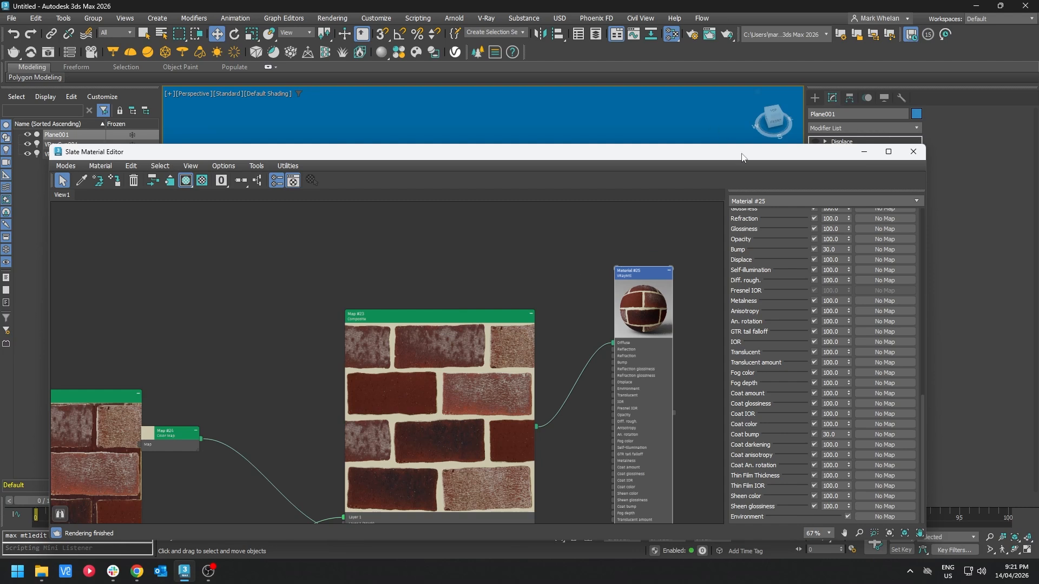
{"action": "left_click", "coordinate": [114, 180]}
Step: Set the environment's exposure control to Physical Camera Exposure Control with an exposure value of 13
{"action": "left_click_drag", "start_coordinate": [554, 158], "coordinate": [499, 405]}
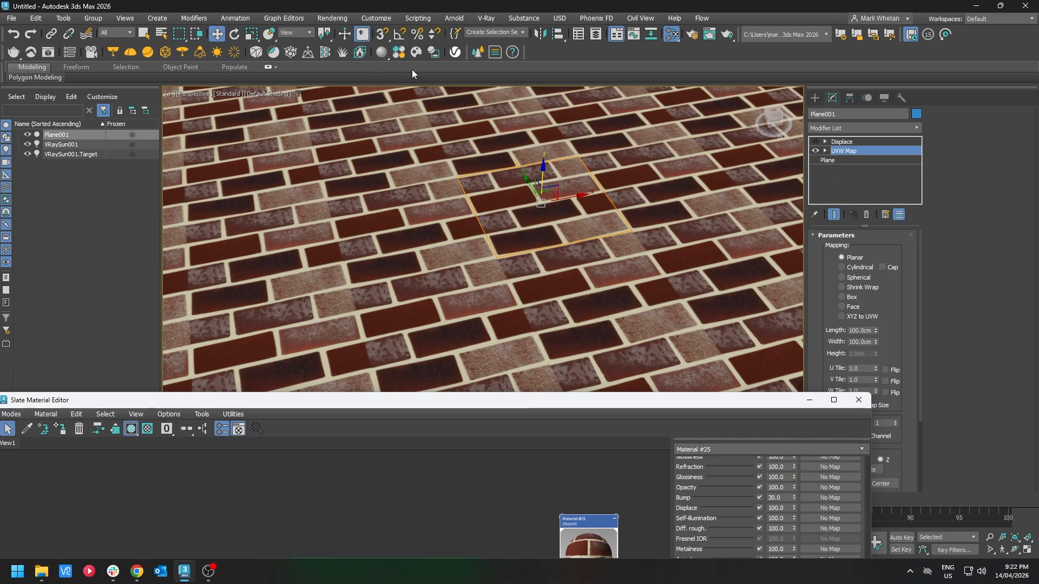
{"action": "middle_click_drag", "start_coordinate": [414, 113], "coordinate": [416, 115]}
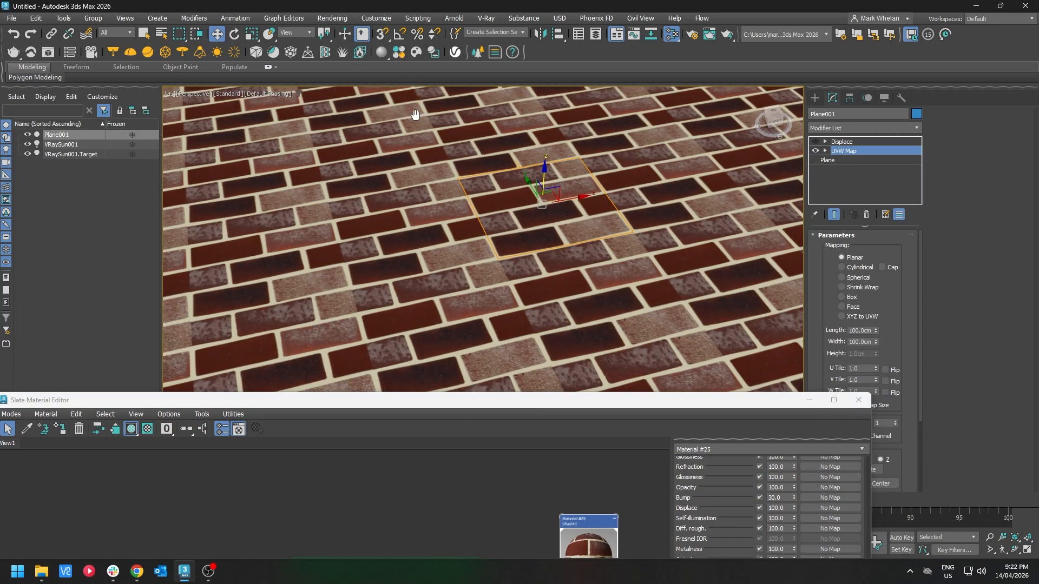
{"action": "left_click", "coordinate": [693, 34]}
{"action": "key", "text": "8"}
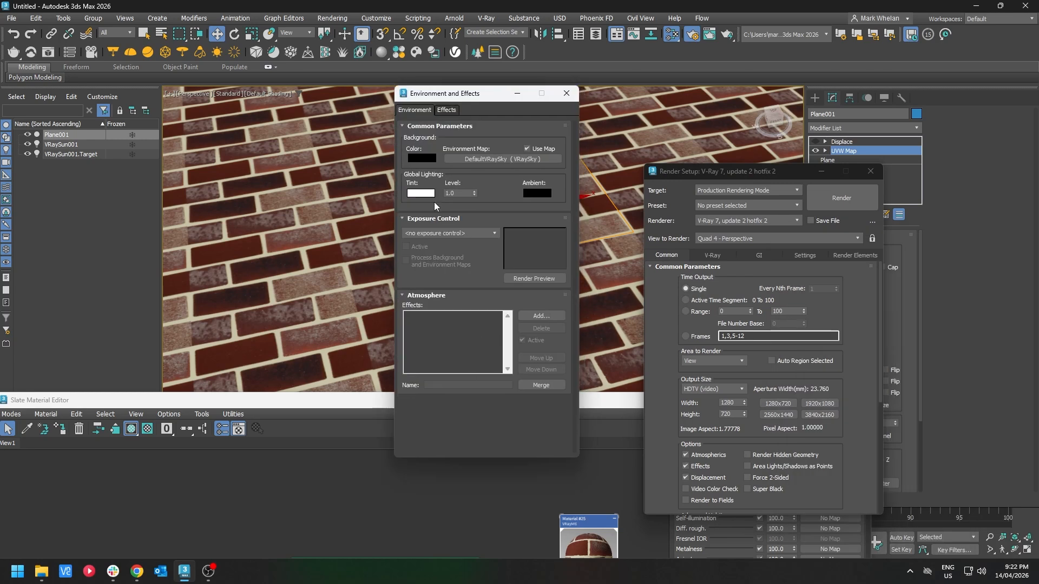
{"action": "left_click", "coordinate": [449, 233]}
{"action": "left_click", "coordinate": [430, 275]}
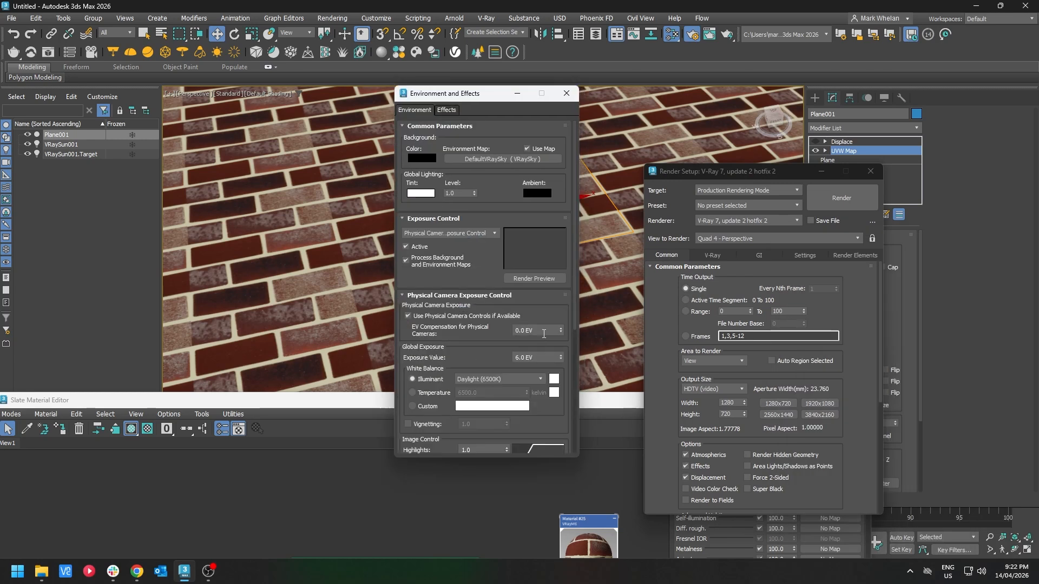
{"action": "left_click_drag", "start_coordinate": [535, 358], "coordinate": [458, 362]}
{"action": "type", "text": "13"}
{"action": "key", "text": "Return"}
Step: Render the scene twice, the second time from a lower viewpoint looking across the plane
{"action": "left_click", "coordinate": [841, 209]}
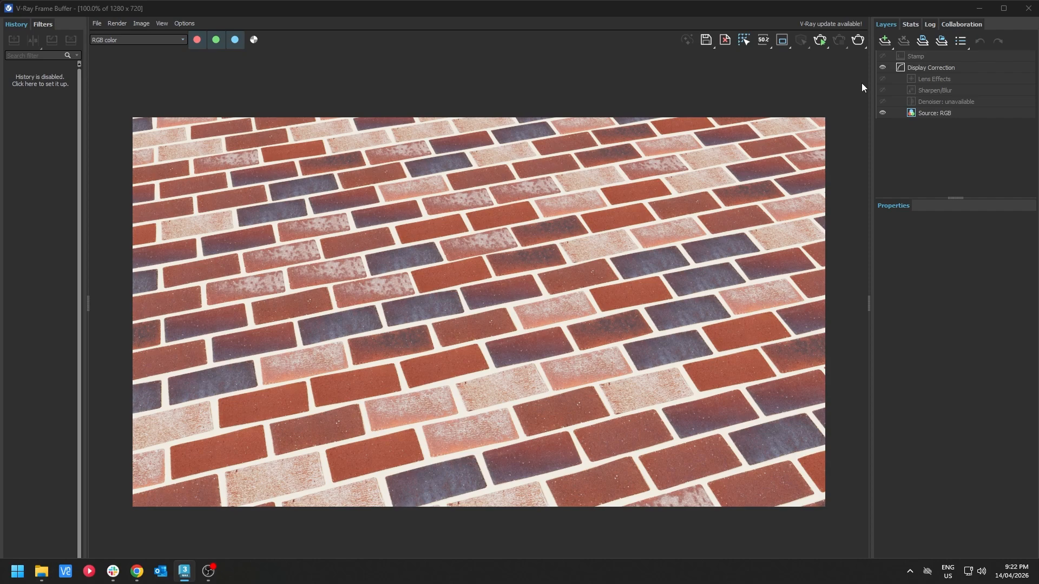
{"action": "left_click", "coordinate": [1018, 9]}
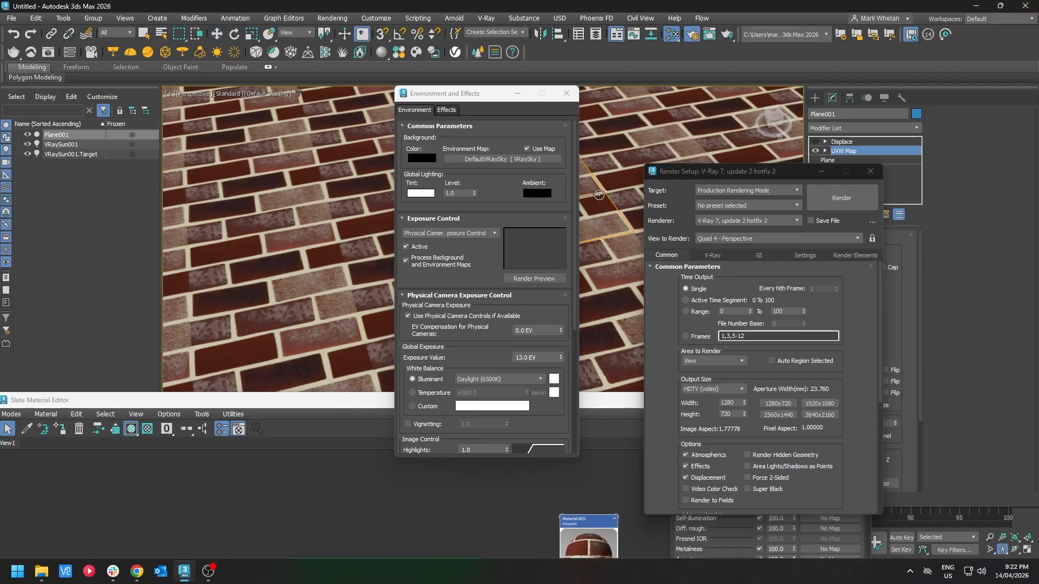
{"action": "left_click_drag", "start_coordinate": [613, 192], "coordinate": [651, 176]}
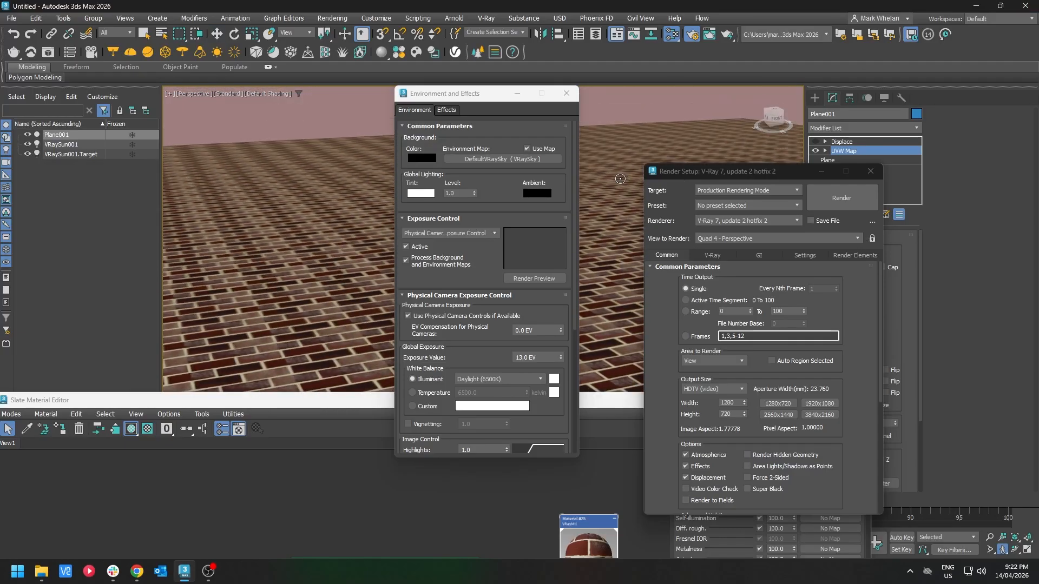
{"action": "key", "text": "Escape"}
{"action": "left_click", "coordinate": [841, 198]}
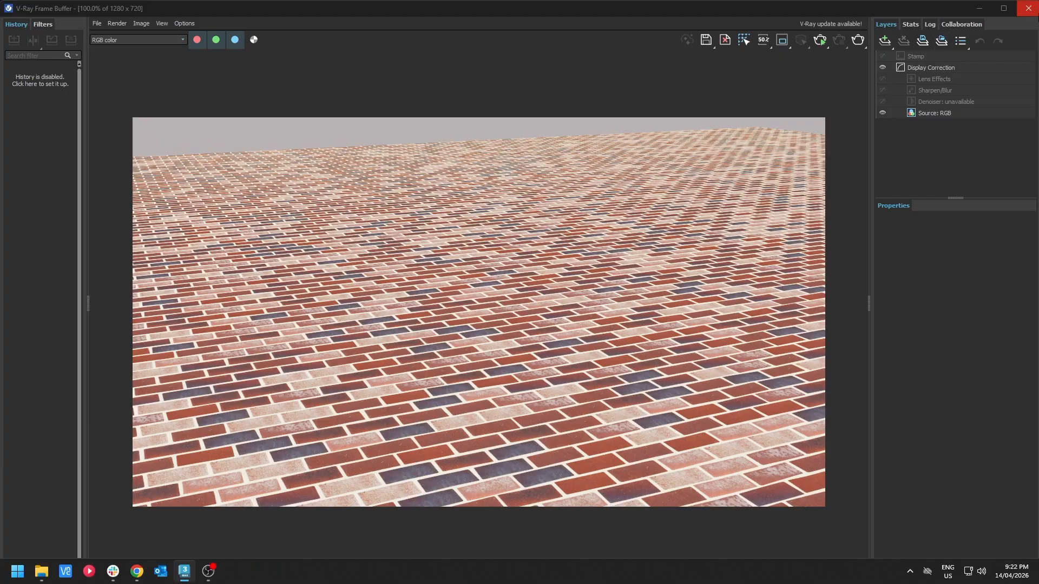
{"action": "left_click", "coordinate": [1028, 8]}
Step: Add a VRayDisplacementMod modifier to the plane
{"action": "left_click", "coordinate": [918, 129]}
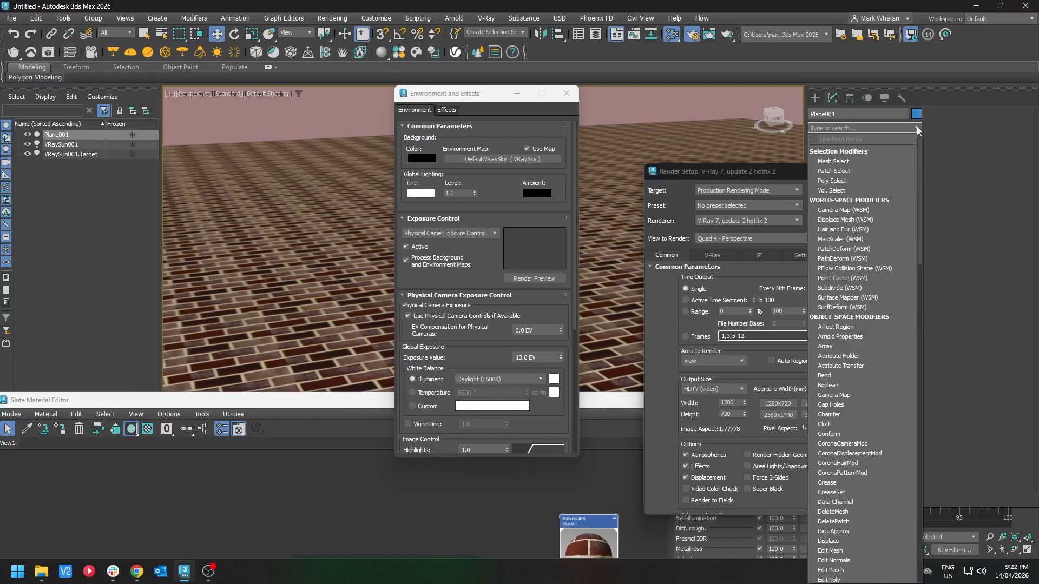
{"action": "scroll", "coordinate": [855, 541], "scroll_direction": "down", "scroll_amount": 15}
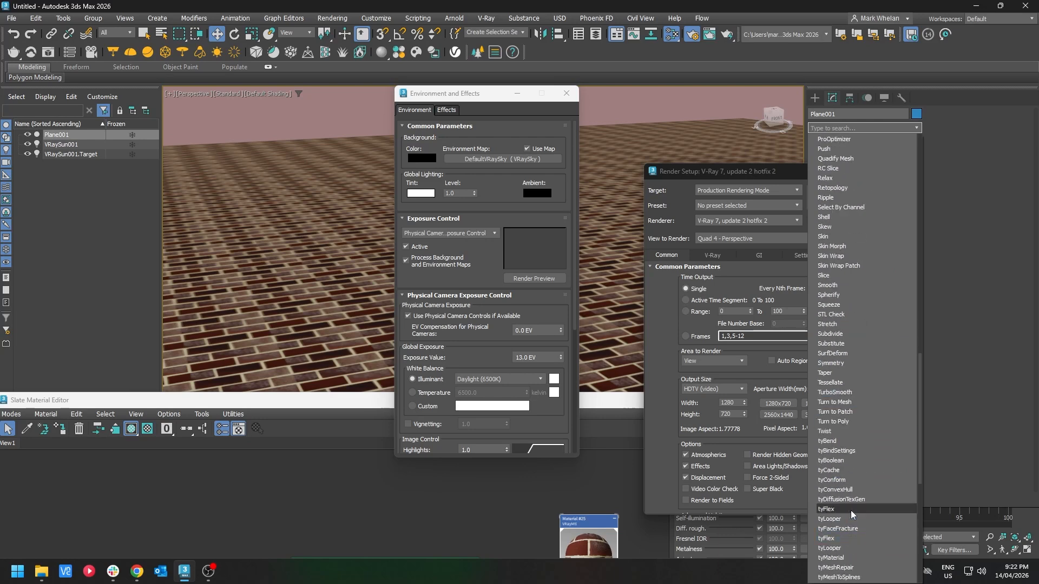
{"action": "left_click", "coordinate": [797, 172]}
{"action": "left_click_drag", "start_coordinate": [796, 172], "coordinate": [689, 136]}
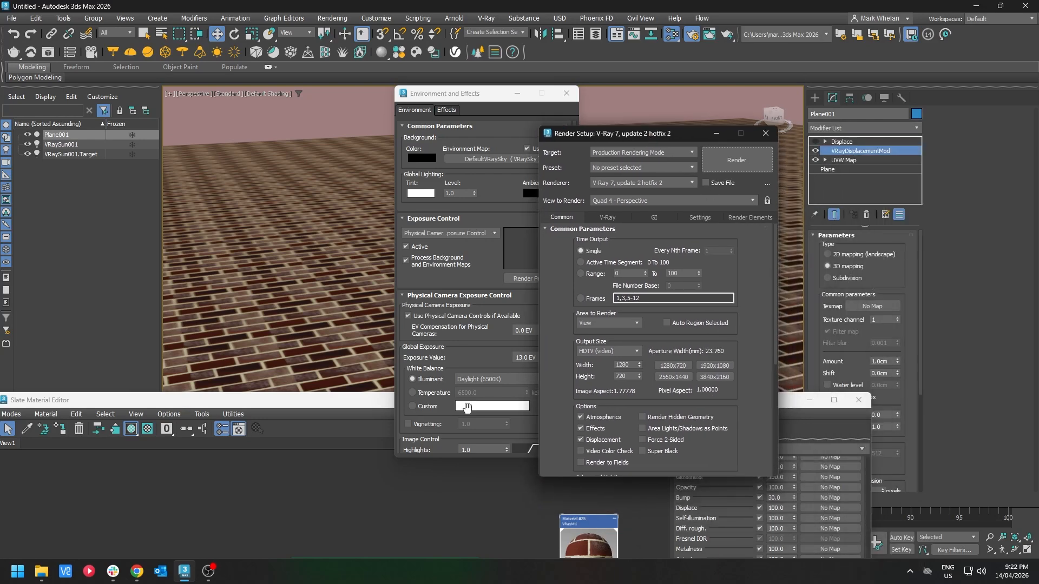
Step: Use the grout mask's Output map node as the displacement modifier's texmap
{"action": "left_click_drag", "start_coordinate": [333, 407], "coordinate": [263, 84]}
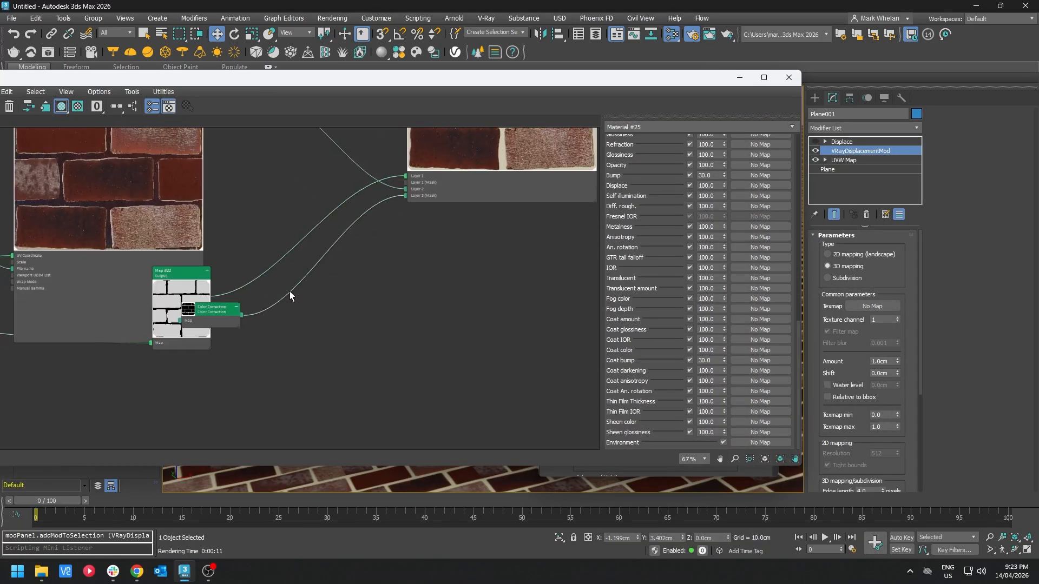
{"action": "left_click_drag", "start_coordinate": [290, 291], "coordinate": [561, 320]}
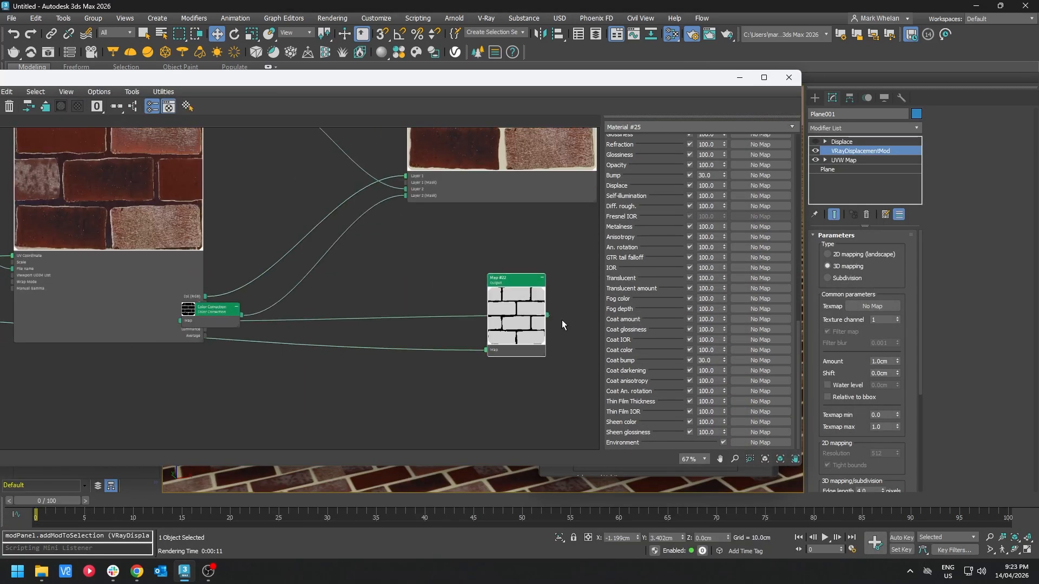
{"action": "middle_click_drag", "start_coordinate": [186, 343], "coordinate": [196, 339]}
{"action": "scroll", "coordinate": [502, 330], "scroll_direction": "up", "scroll_amount": 6}
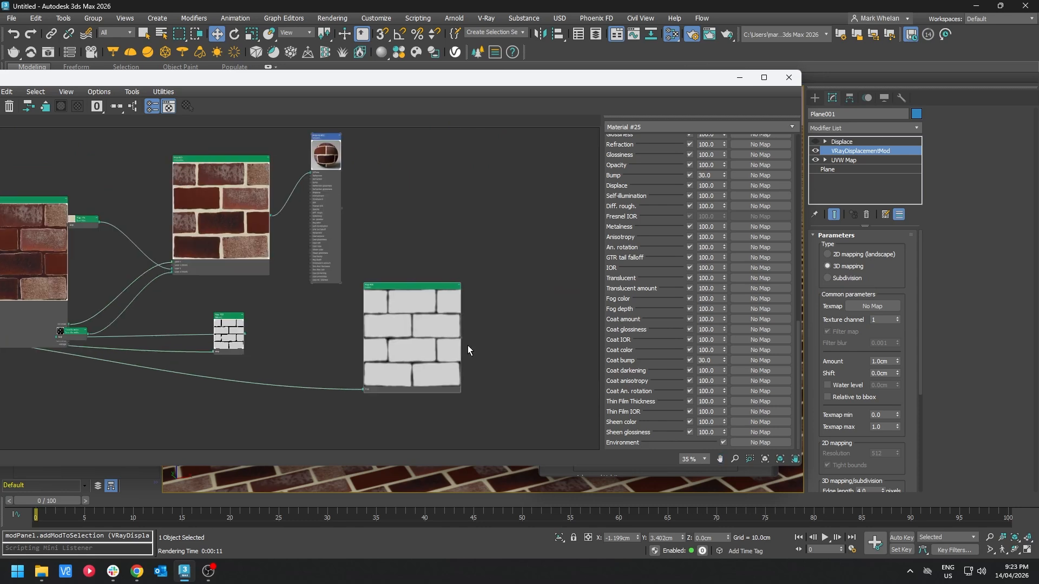
{"action": "left_click_drag", "start_coordinate": [456, 331], "coordinate": [873, 307]}
{"action": "left_click", "coordinate": [501, 317]}
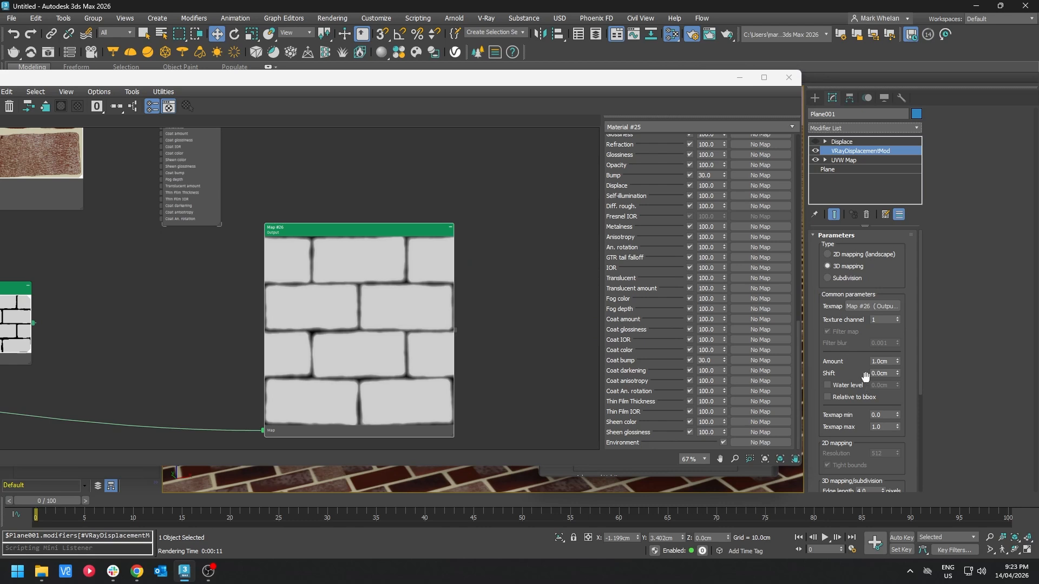
Step: Render the displaced brick plane
{"action": "double_click", "coordinate": [892, 360]}
{"action": "scroll", "coordinate": [855, 408], "scroll_direction": "down", "scroll_amount": 5}
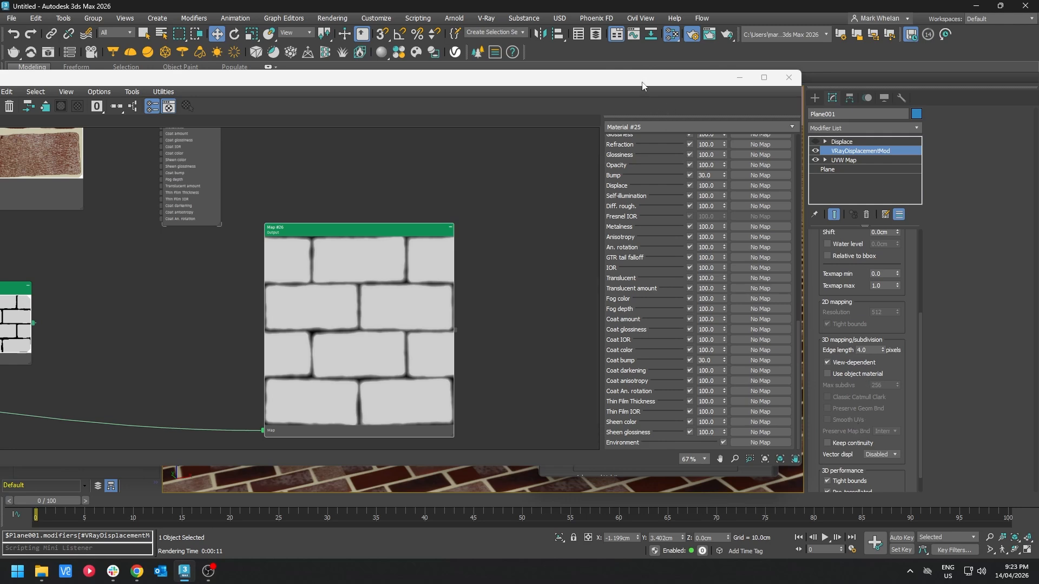
{"action": "left_click_drag", "start_coordinate": [642, 85], "coordinate": [599, 282]}
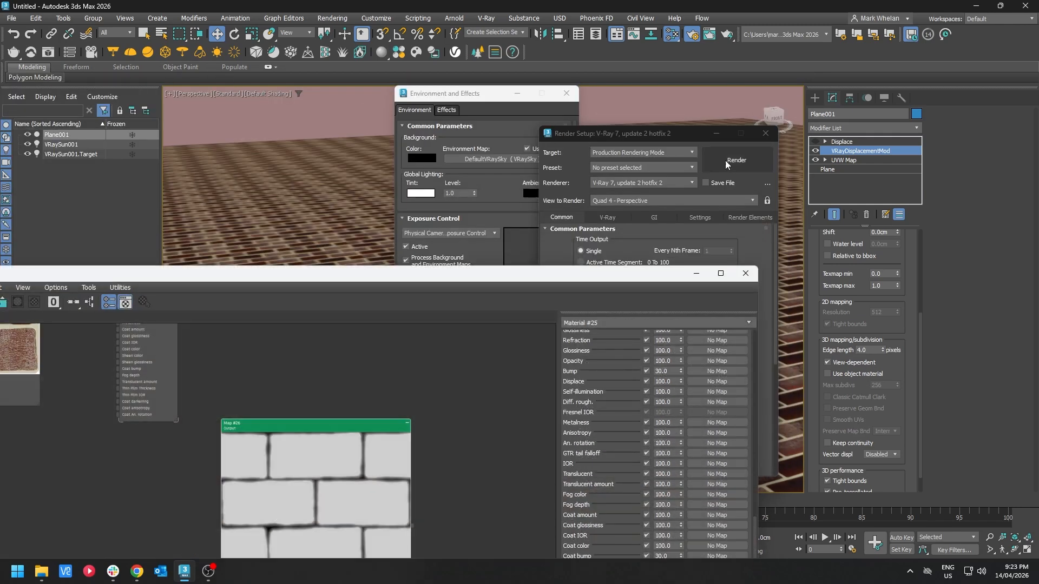
{"action": "left_click", "coordinate": [739, 160]}
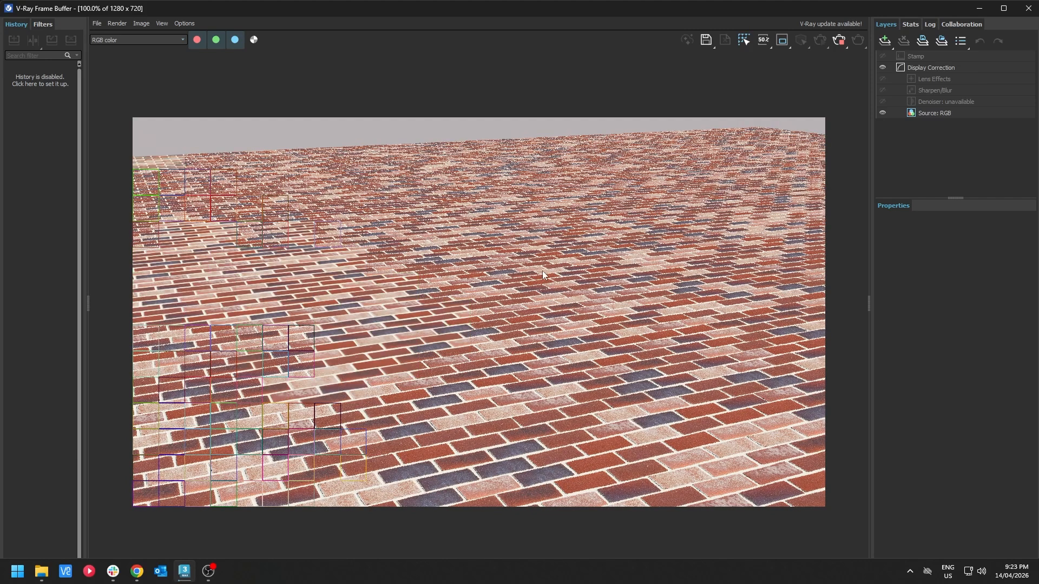
Step: Close the render windows and set the VRayDisplacementMod amount to 2 cm
{"action": "scroll", "coordinate": [334, 473], "scroll_direction": "up", "scroll_amount": 1}
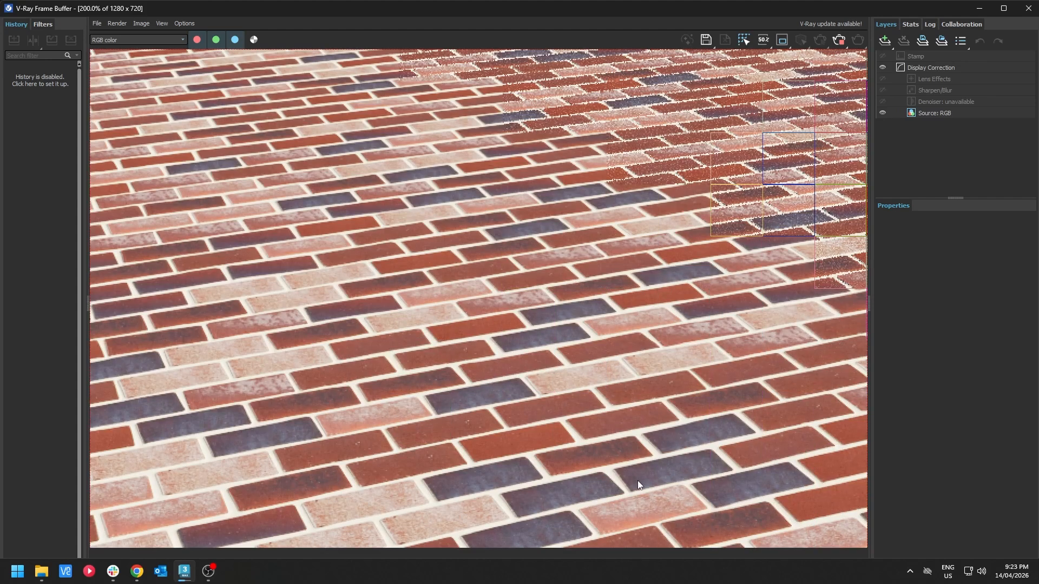
{"action": "scroll", "coordinate": [637, 480], "scroll_direction": "down", "scroll_amount": 1}
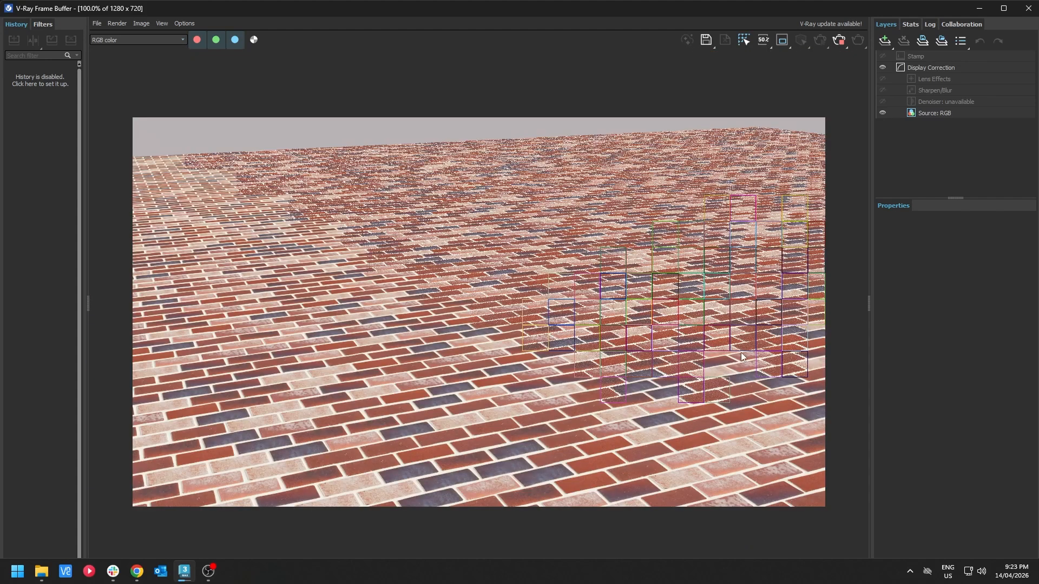
{"action": "left_click", "coordinate": [840, 40]}
{"action": "left_click", "coordinate": [1028, 9]}
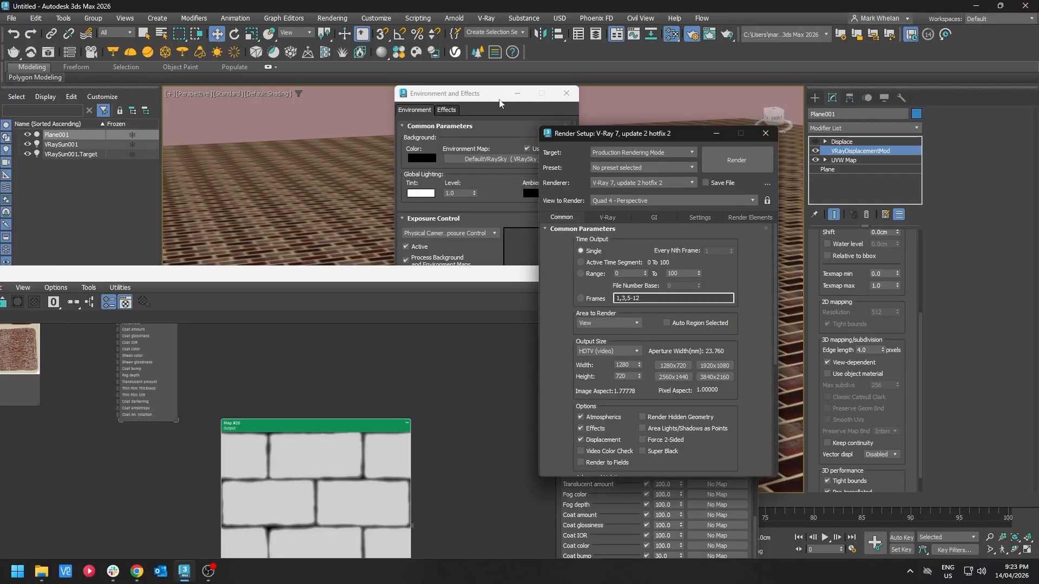
{"action": "left_click", "coordinate": [765, 133]}
{"action": "left_click", "coordinate": [567, 93]}
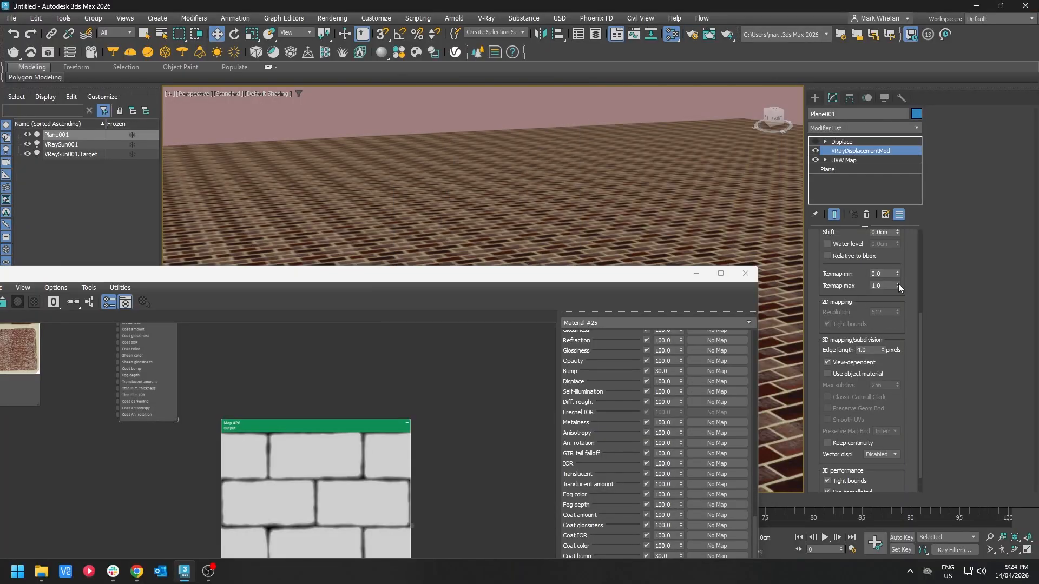
{"action": "scroll", "coordinate": [891, 318], "scroll_direction": "up", "scroll_amount": 3}
{"action": "type", "text": "2"}
{"action": "key", "text": "Return"}
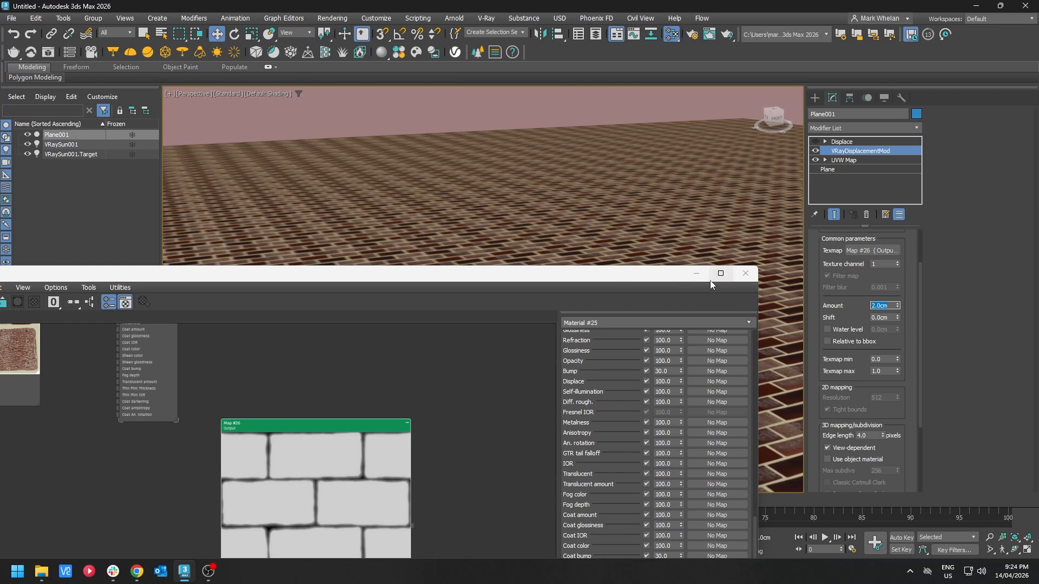
Step: Render a close-up view of the displaced brick plane
{"action": "left_click_drag", "start_coordinate": [710, 277], "coordinate": [326, 262]}
{"action": "scroll", "coordinate": [625, 293], "scroll_direction": "up", "scroll_amount": 3}
{"action": "middle_click_drag", "start_coordinate": [625, 292], "coordinate": [584, 329], "text": "alt"}
{"action": "scroll", "coordinate": [584, 329], "scroll_direction": "up", "scroll_amount": 5}
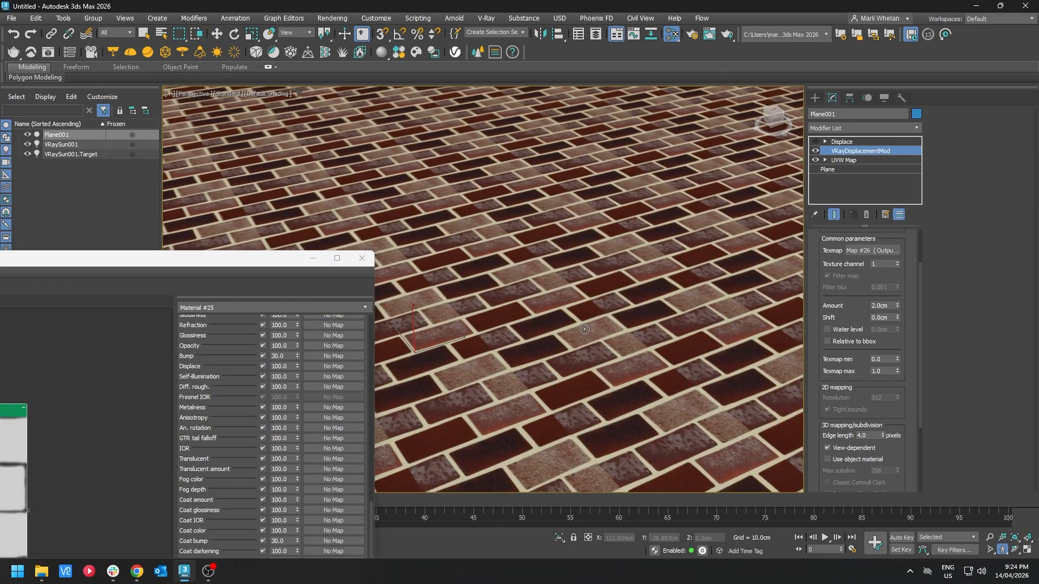
{"action": "key", "text": "w"}
{"action": "scroll", "coordinate": [574, 350], "scroll_direction": "up", "scroll_amount": 2}
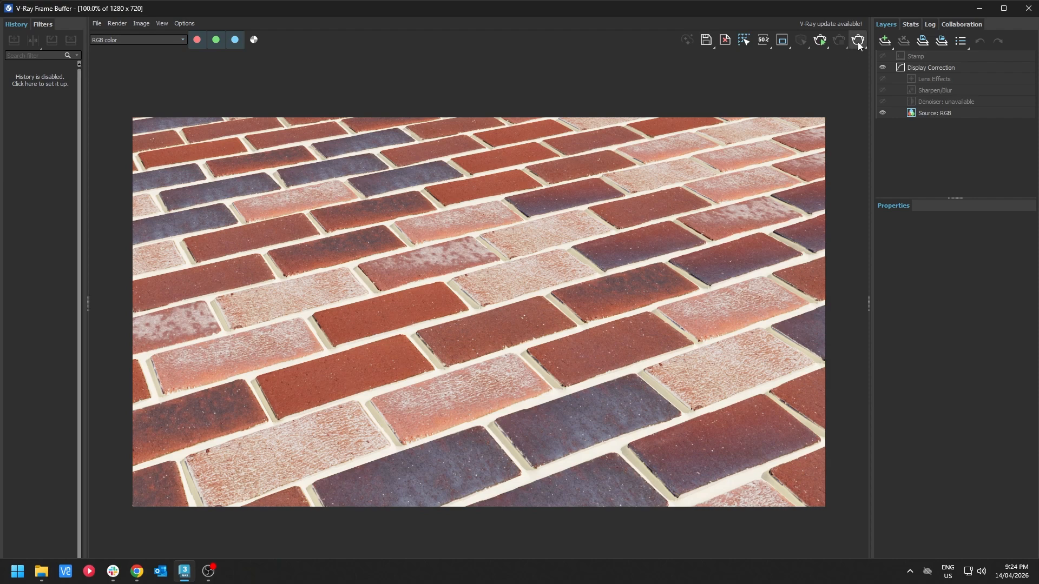
{"action": "left_click", "coordinate": [1027, 12]}
{"action": "scroll", "coordinate": [593, 228], "scroll_direction": "down", "scroll_amount": 3}
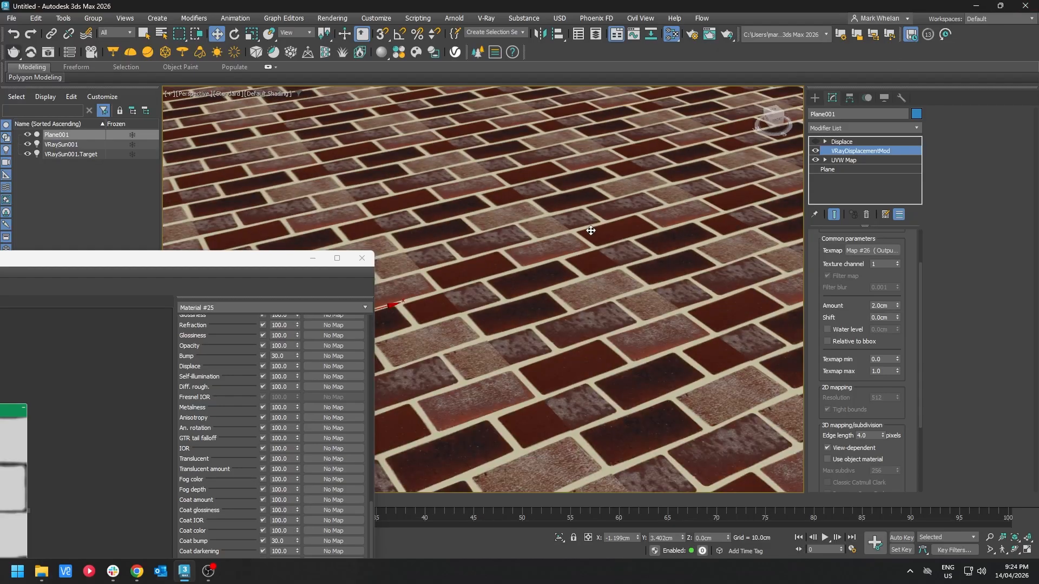
Step: Enable Tileable Seeds at UV Boundary in the MW Advanced Tiles brick map's Experimental settings
{"action": "left_click", "coordinate": [844, 160]}
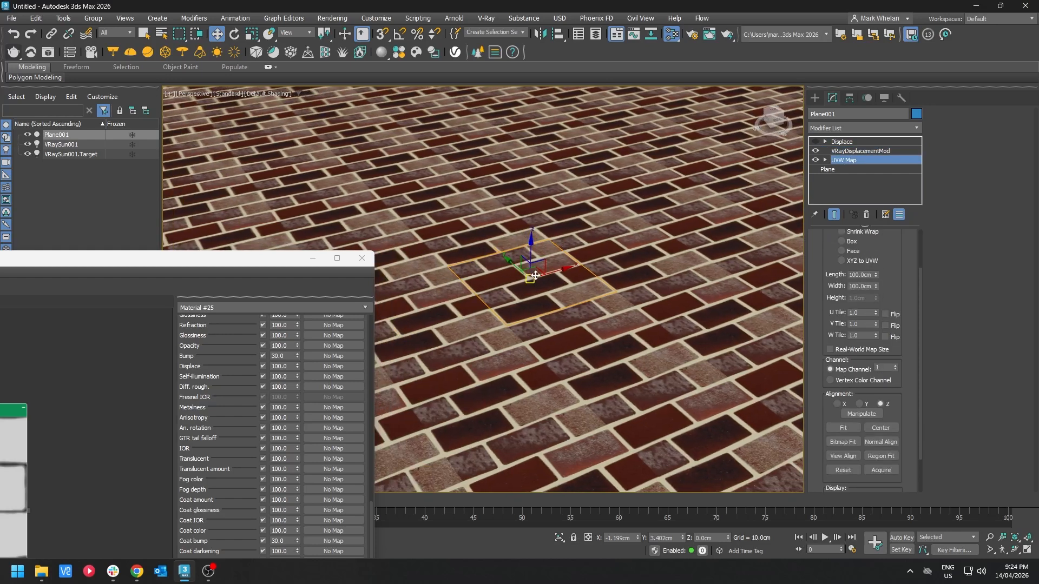
{"action": "left_click_drag", "start_coordinate": [270, 258], "coordinate": [759, 118]}
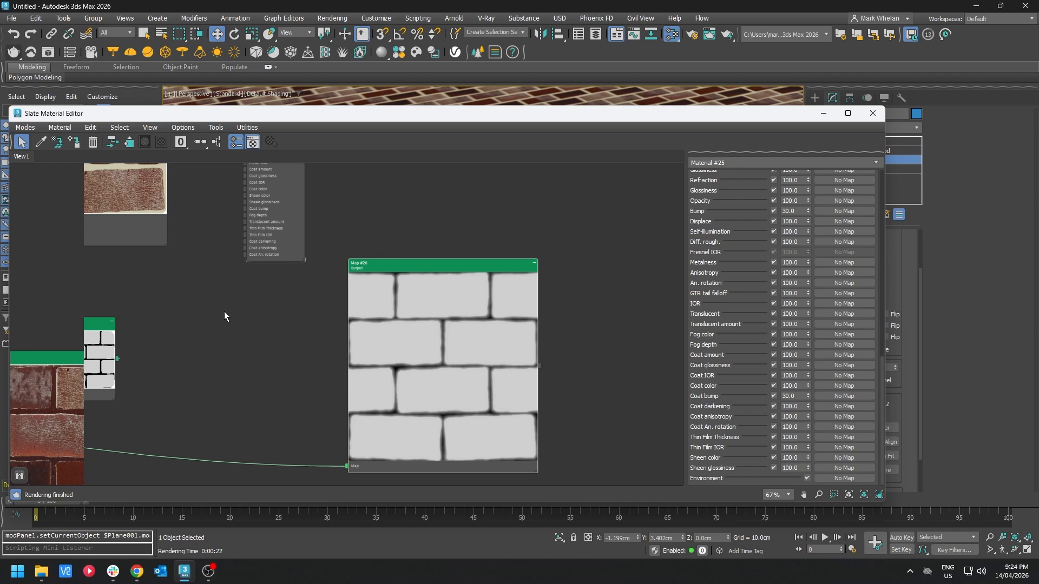
{"action": "scroll", "coordinate": [248, 301], "scroll_direction": "down", "scroll_amount": 3}
{"action": "middle_click_drag", "start_coordinate": [154, 243], "coordinate": [283, 389]}
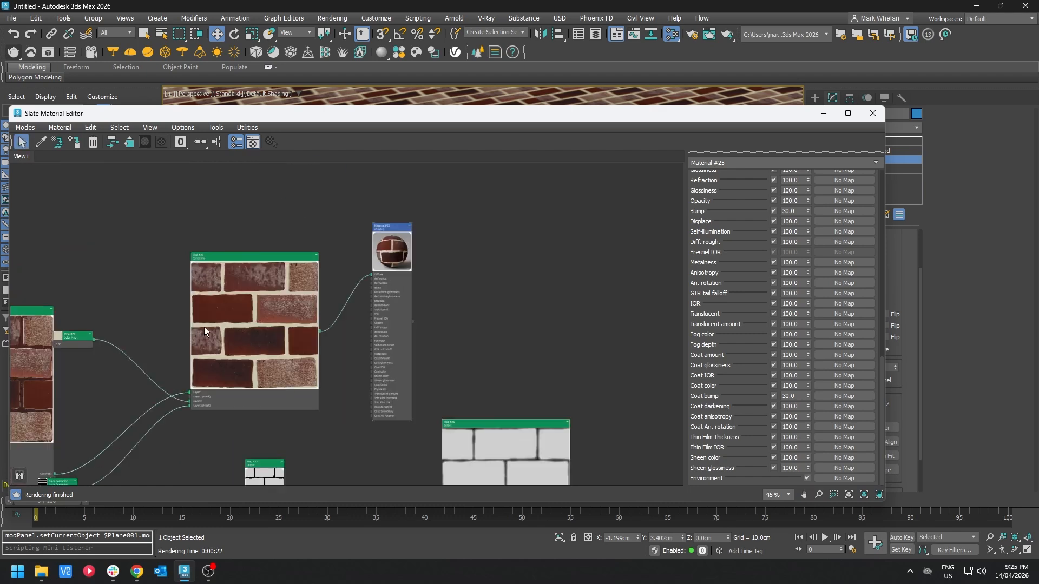
{"action": "middle_click_drag", "start_coordinate": [204, 326], "coordinate": [597, 249]}
{"action": "middle_click_drag", "start_coordinate": [332, 260], "coordinate": [606, 429]}
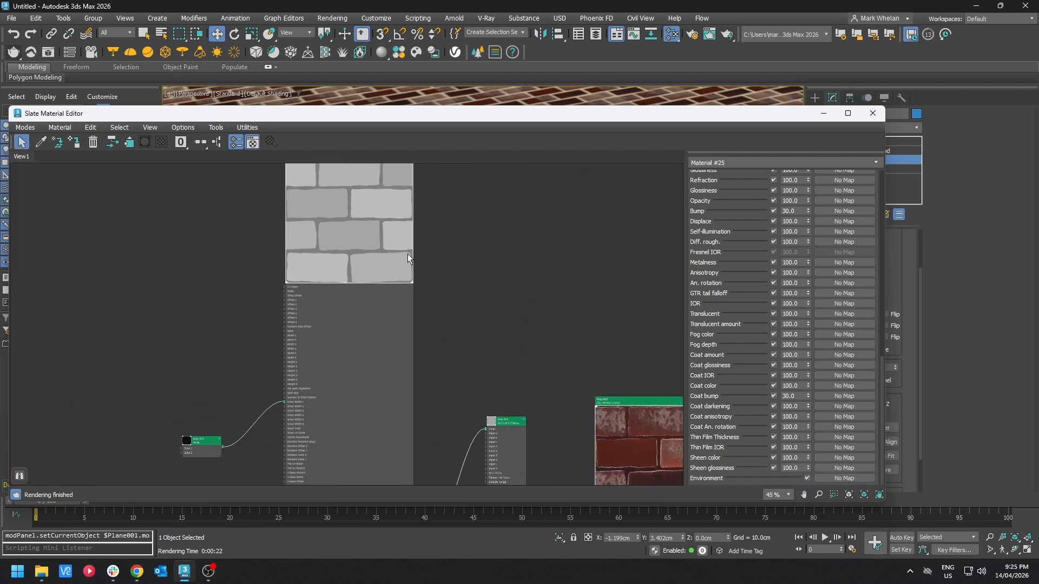
{"action": "double_click", "coordinate": [361, 203]}
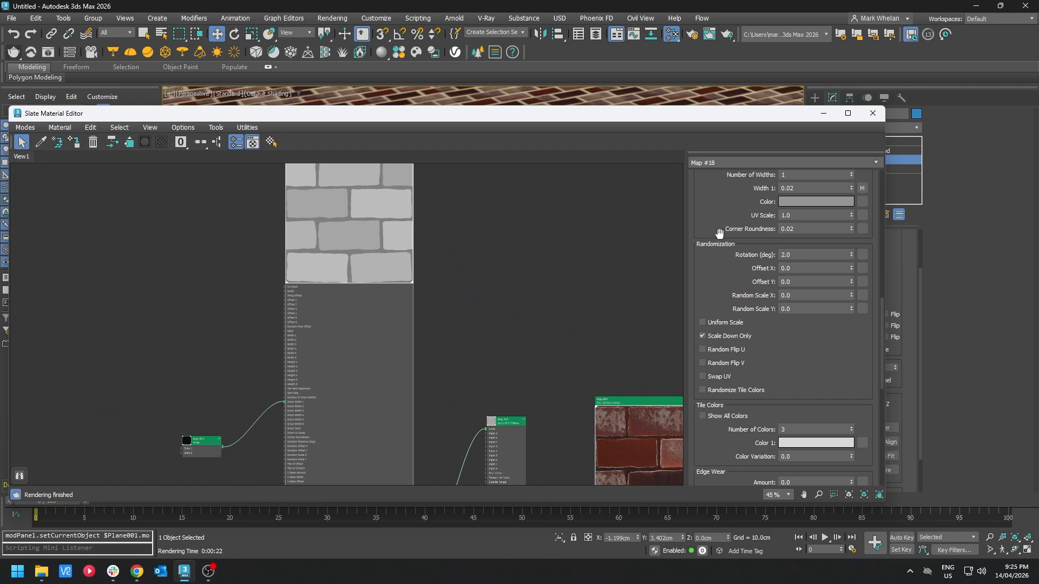
{"action": "scroll", "coordinate": [809, 378], "scroll_direction": "down", "scroll_amount": 10}
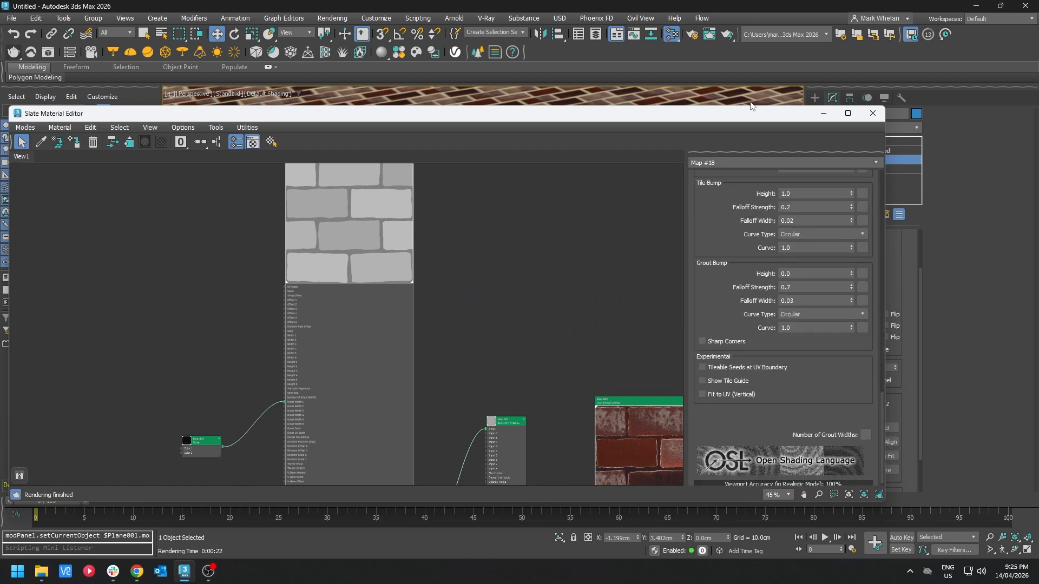
{"action": "left_click", "coordinate": [739, 370]}
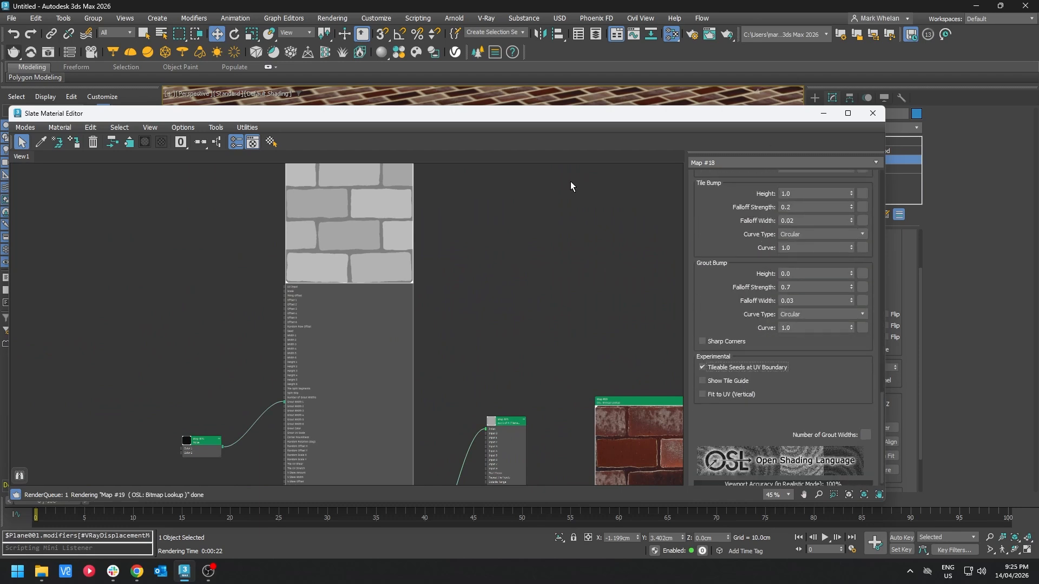
Step: Switch the VRayDisplacementMod type to 2D mapping (landscape)
{"action": "left_click_drag", "start_coordinate": [564, 121], "coordinate": [487, 409]}
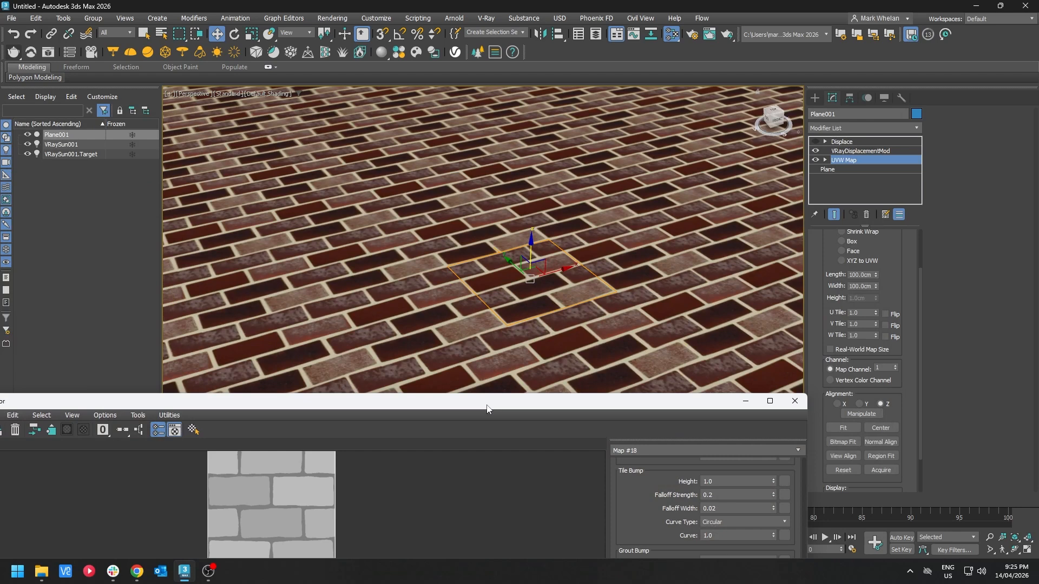
{"action": "scroll", "coordinate": [509, 278], "scroll_direction": "up", "scroll_amount": 2}
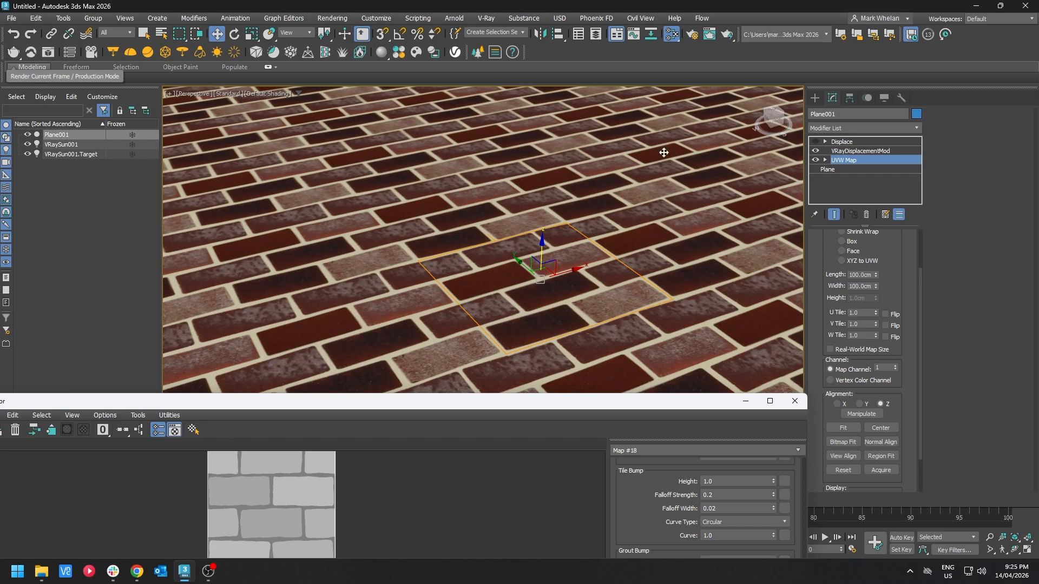
{"action": "left_click", "coordinate": [840, 153]}
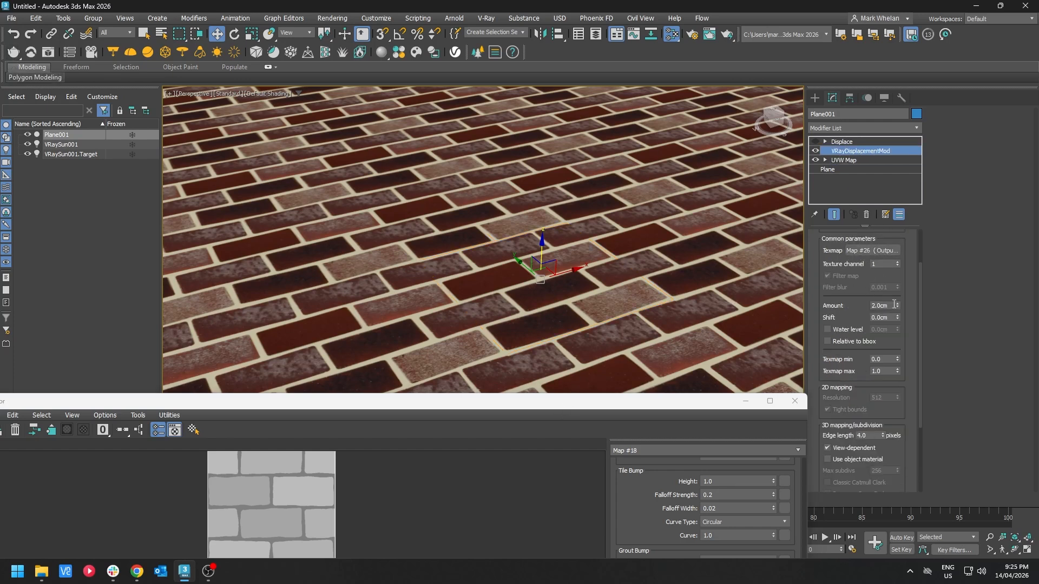
{"action": "scroll", "coordinate": [854, 295], "scroll_direction": "up", "scroll_amount": 2}
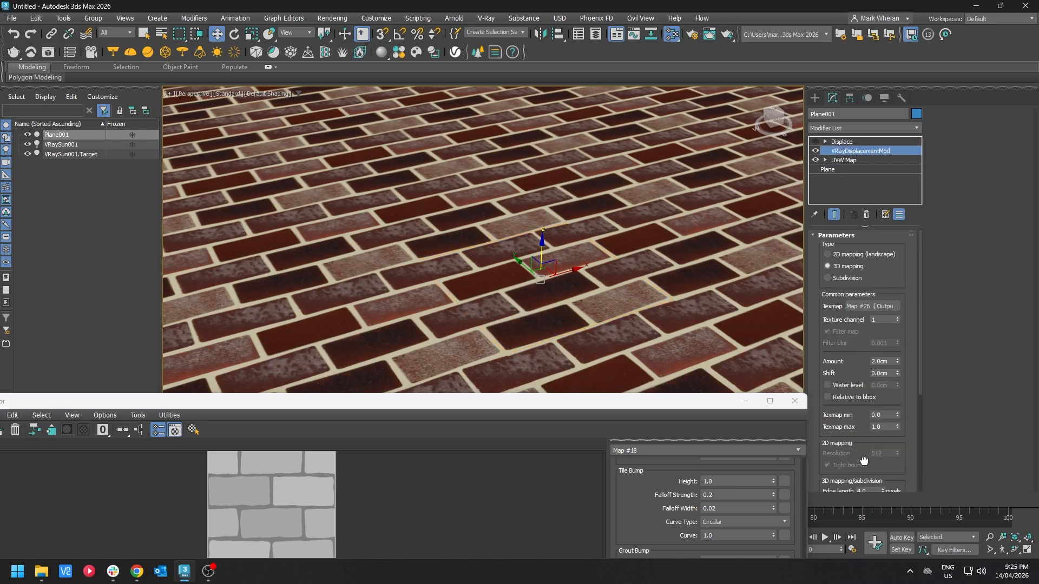
{"action": "left_click", "coordinate": [838, 255]}
Step: Connect a new OSL UVW Transform map to the brick tiles map's UV Input
{"action": "left_click_drag", "start_coordinate": [619, 410], "coordinate": [655, 102]}
{"action": "middle_click_drag", "start_coordinate": [438, 238], "coordinate": [552, 290]}
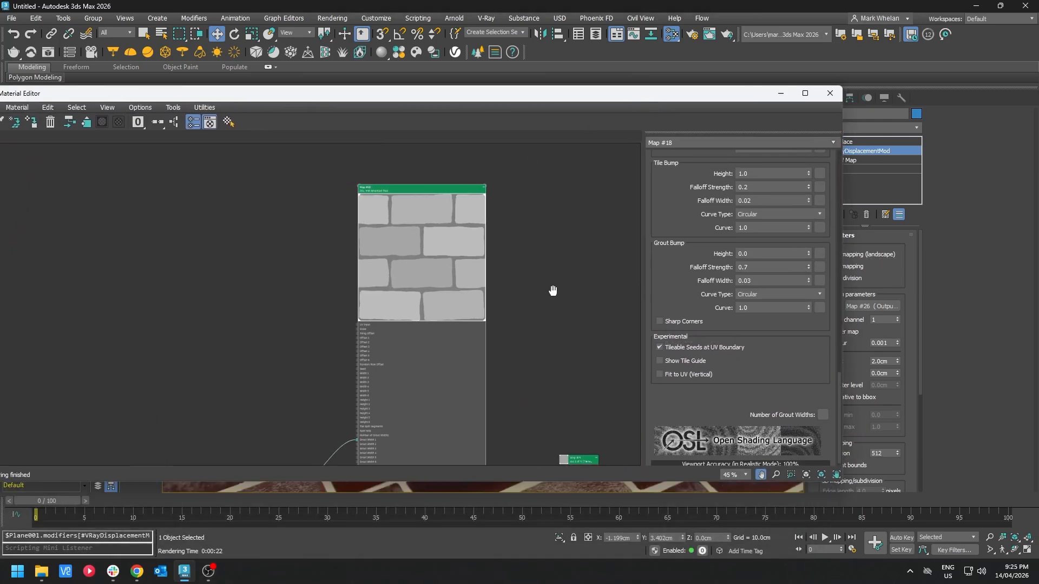
{"action": "scroll", "coordinate": [464, 337], "scroll_direction": "up", "scroll_amount": 5}
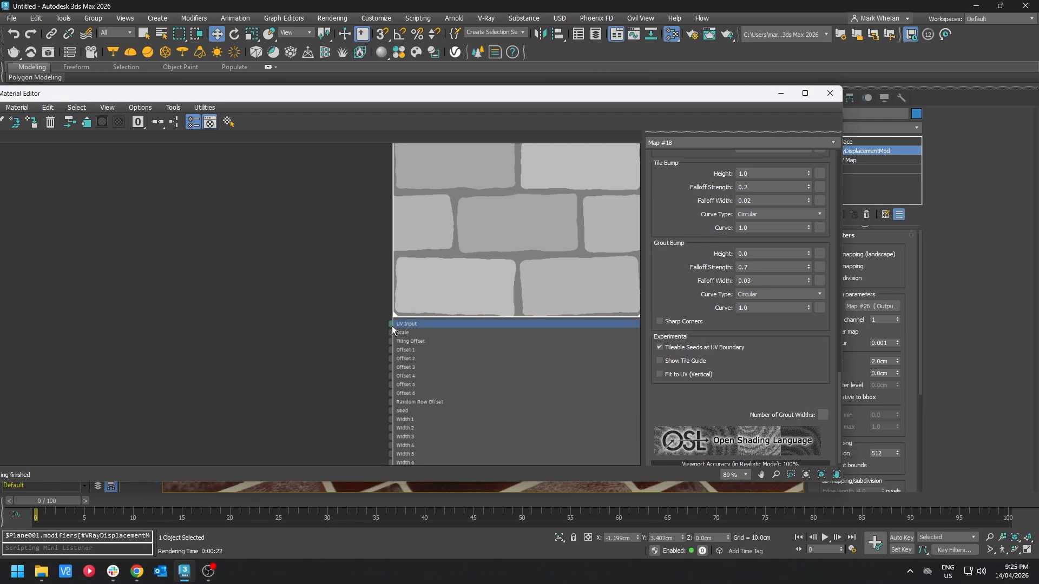
{"action": "left_click_drag", "start_coordinate": [392, 326], "coordinate": [103, 356]}
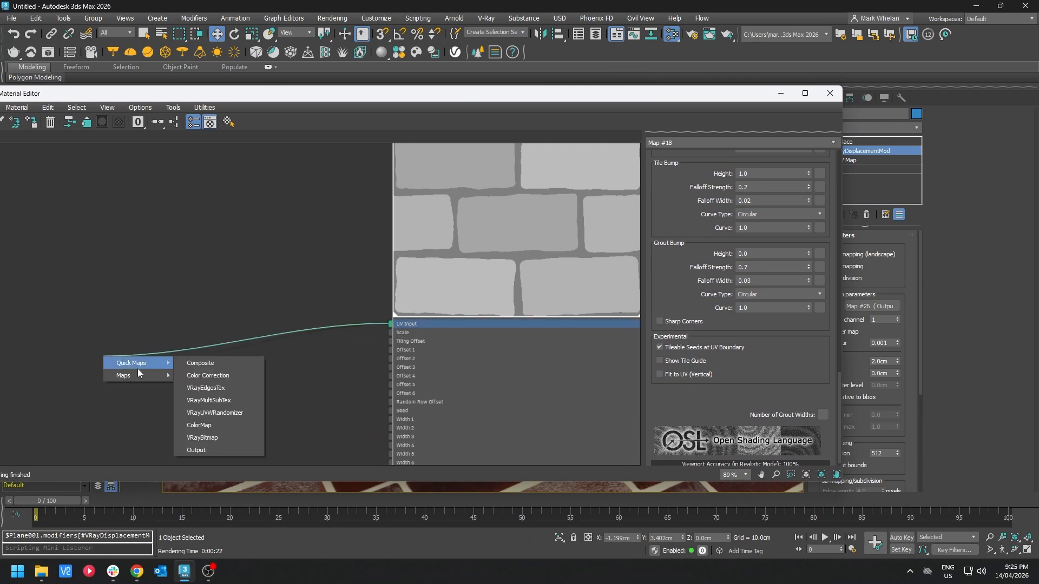
{"action": "mouse_move", "coordinate": [139, 376]}
{"action": "mouse_move", "coordinate": [192, 375]}
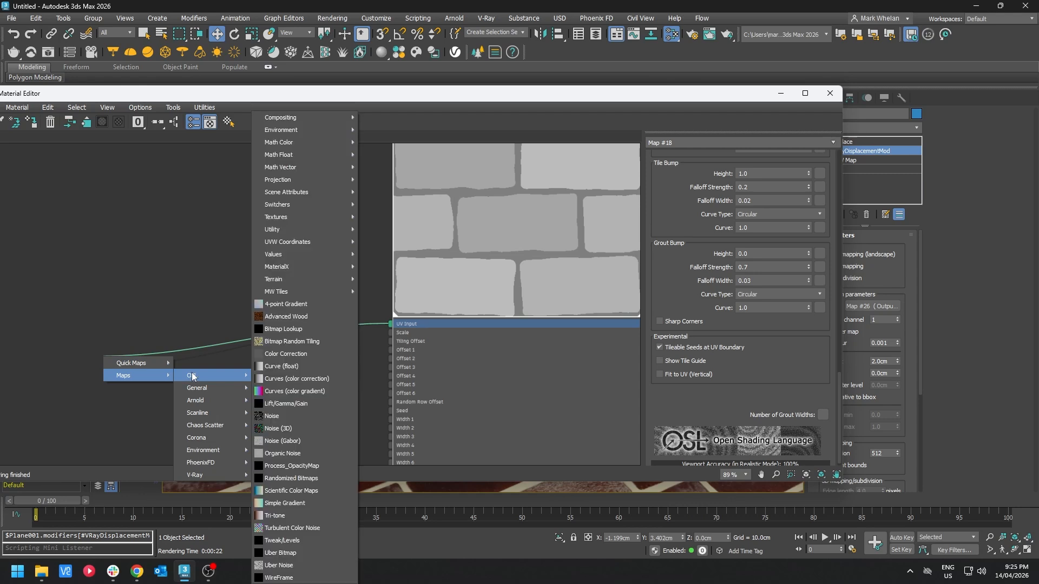
{"action": "mouse_move", "coordinate": [304, 269]}
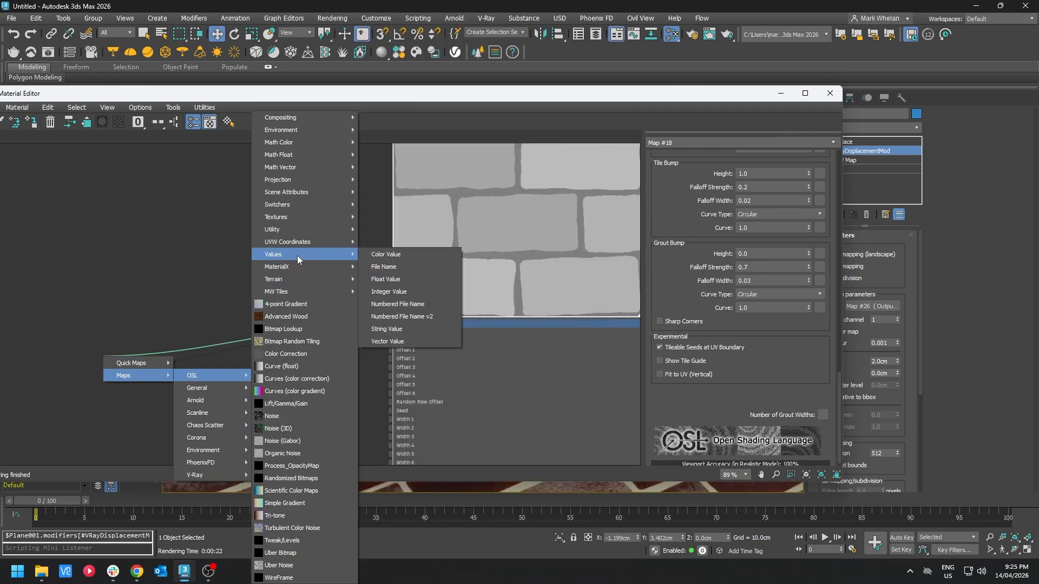
{"action": "mouse_move", "coordinate": [296, 244]}
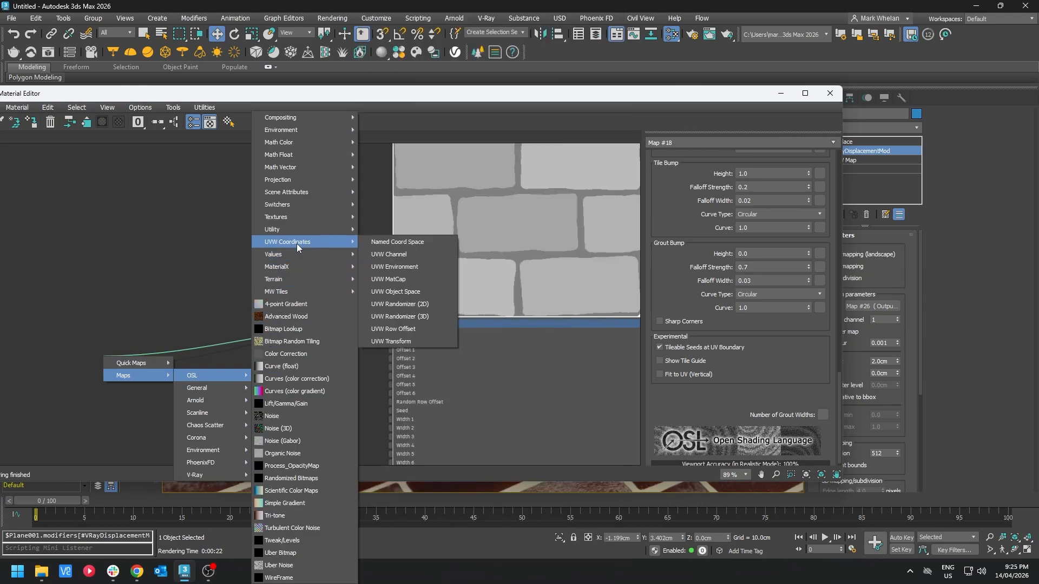
{"action": "left_click", "coordinate": [413, 341]}
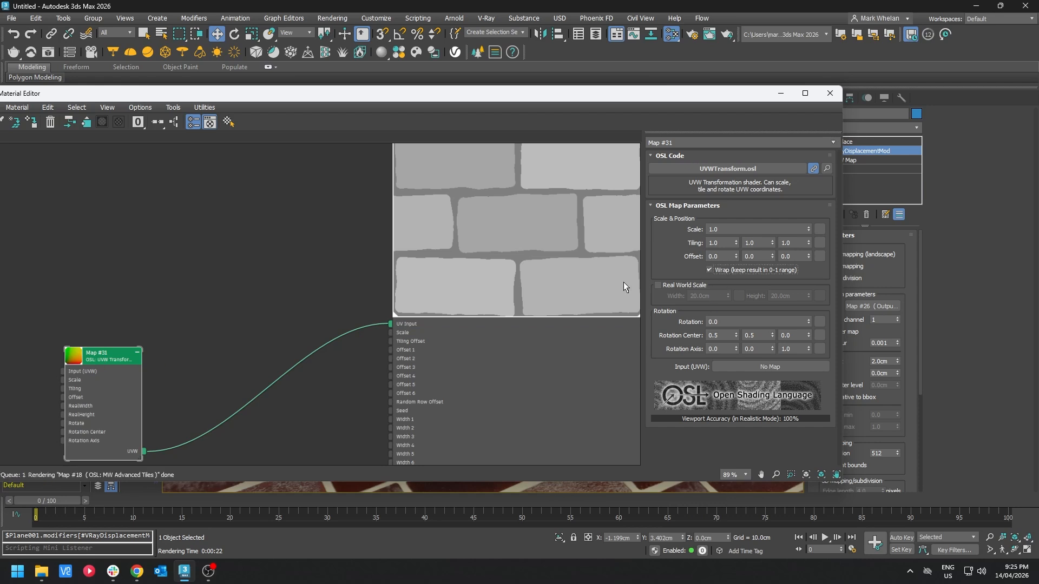
Step: Render the brick plane with the UVW Transform connected
{"action": "middle_click_drag", "start_coordinate": [523, 235], "coordinate": [272, 259]}
{"action": "scroll", "coordinate": [478, 306], "scroll_direction": "down", "scroll_amount": 3}
{"action": "middle_click_drag", "start_coordinate": [490, 284], "coordinate": [196, 163]}
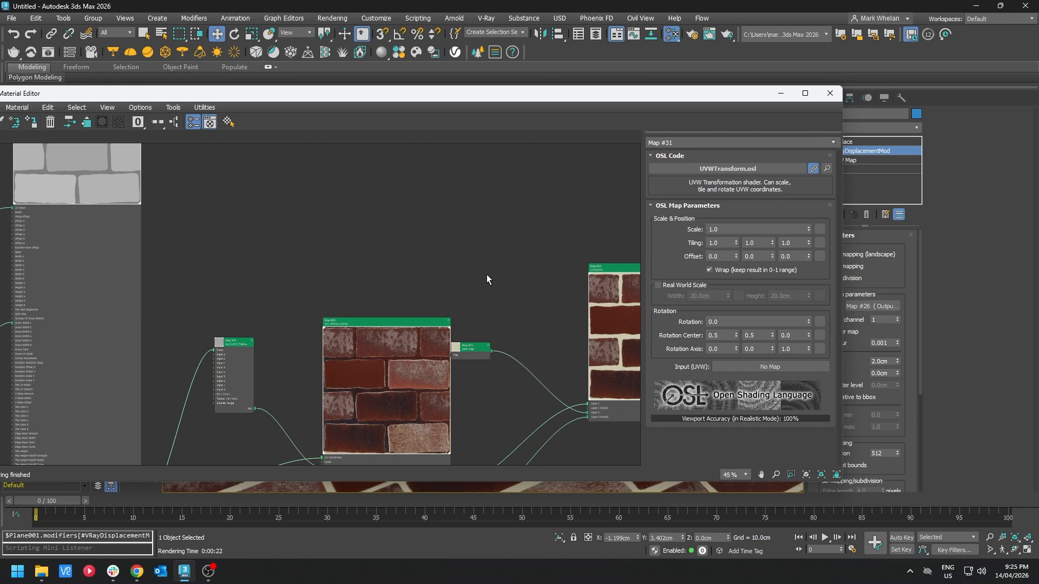
{"action": "key", "text": "shift+q"}
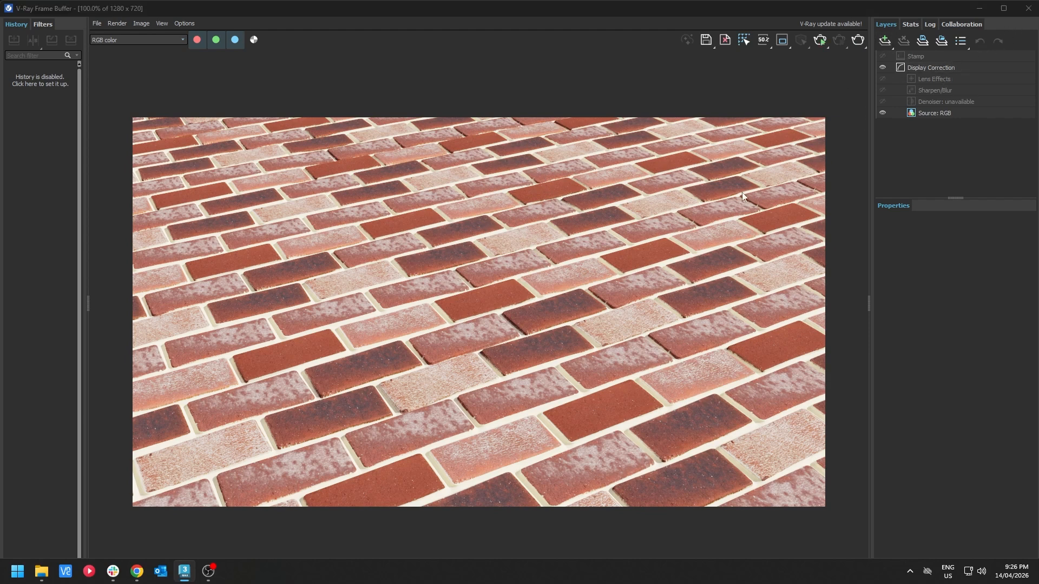
{"action": "left_click", "coordinate": [1027, 8]}
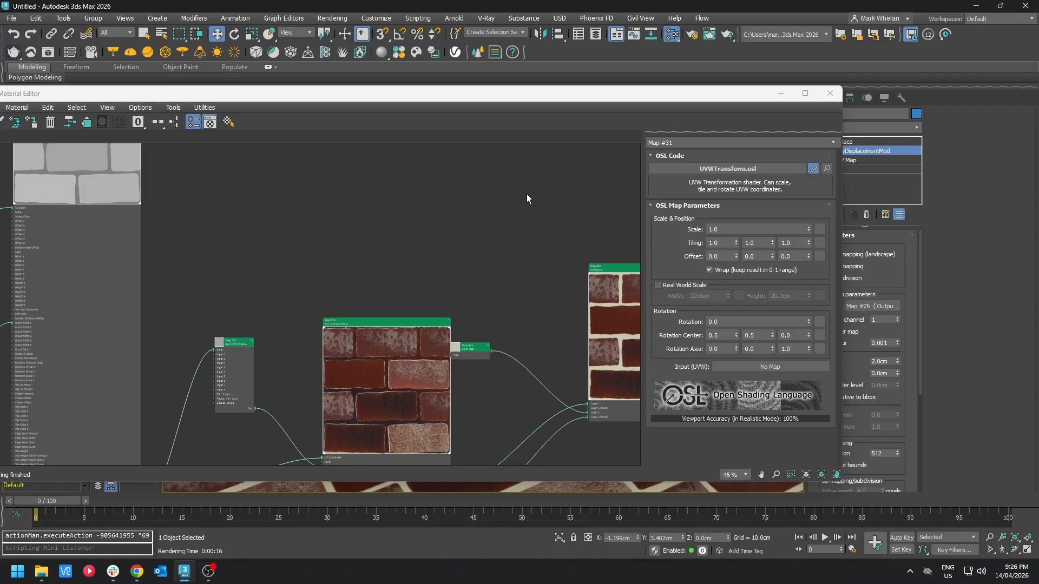
Step: Create an MW Herringbone Tiles OSL map node in the material editor
{"action": "scroll", "coordinate": [436, 220], "scroll_direction": "down", "scroll_amount": 6}
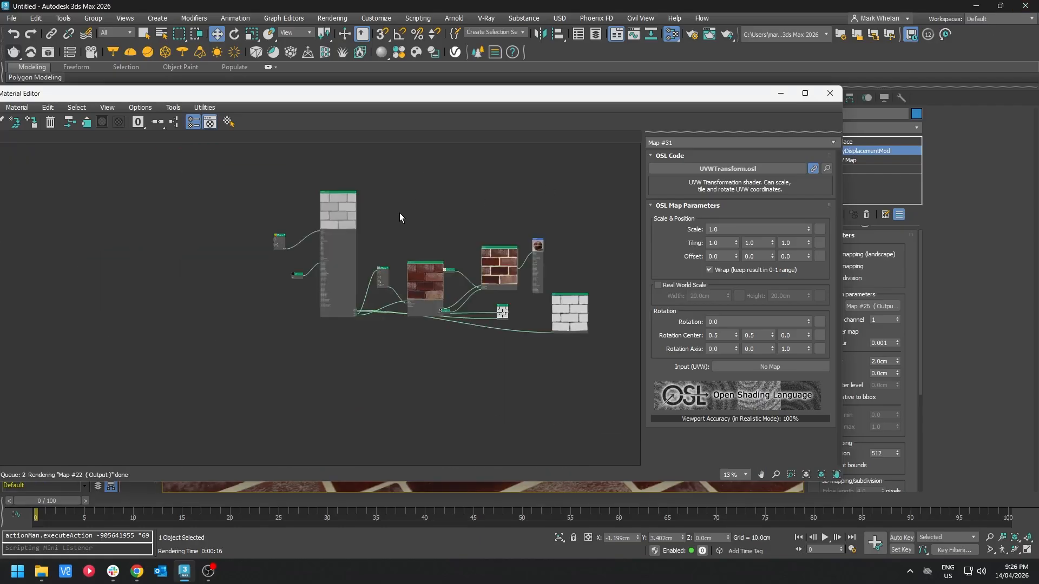
{"action": "right_click", "coordinate": [423, 166]}
{"action": "mouse_move", "coordinate": [482, 214]}
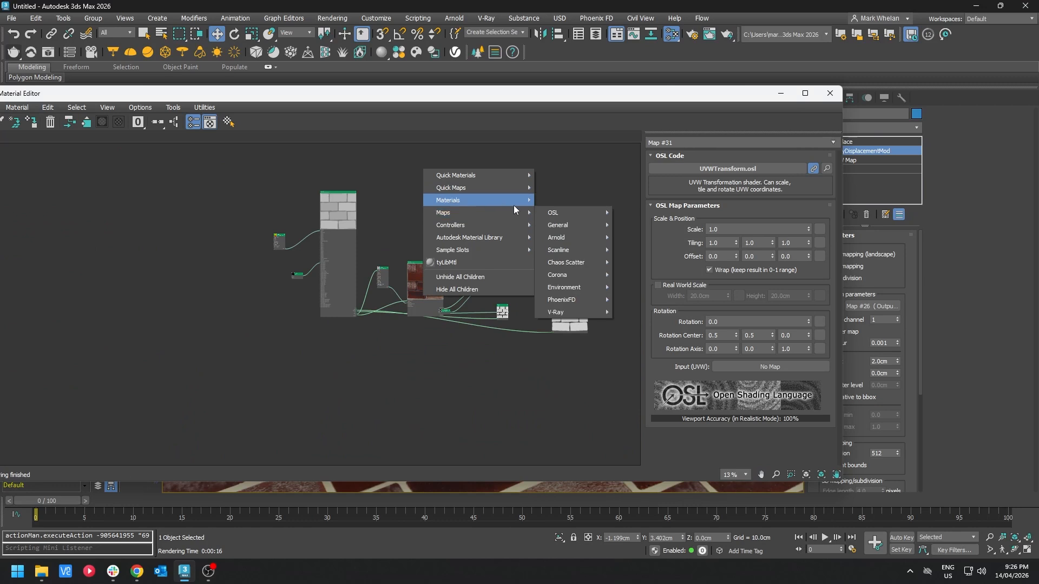
{"action": "mouse_move", "coordinate": [580, 211]}
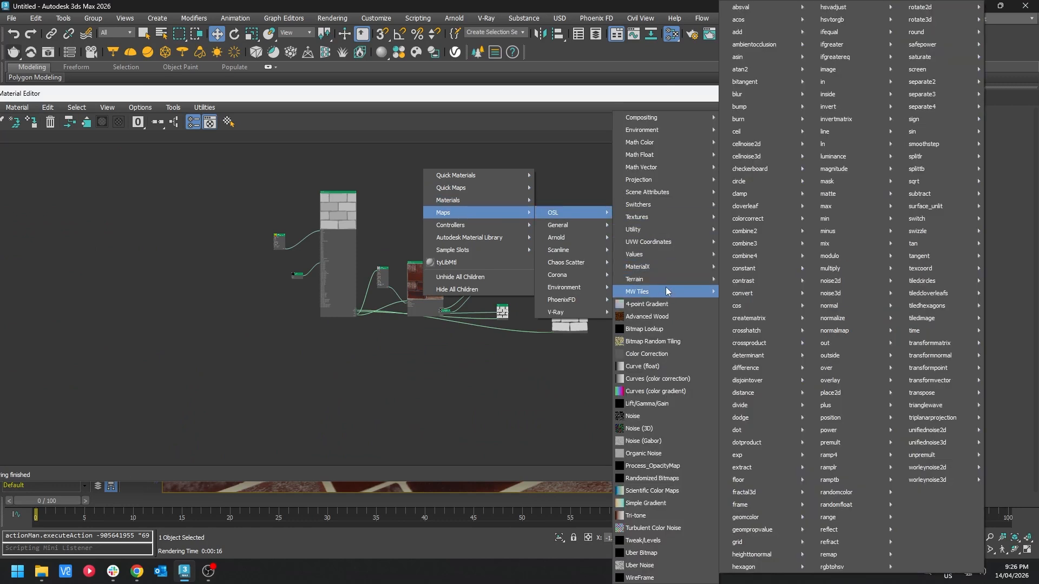
{"action": "mouse_move", "coordinate": [666, 287]}
{"action": "left_click", "coordinate": [786, 317]}
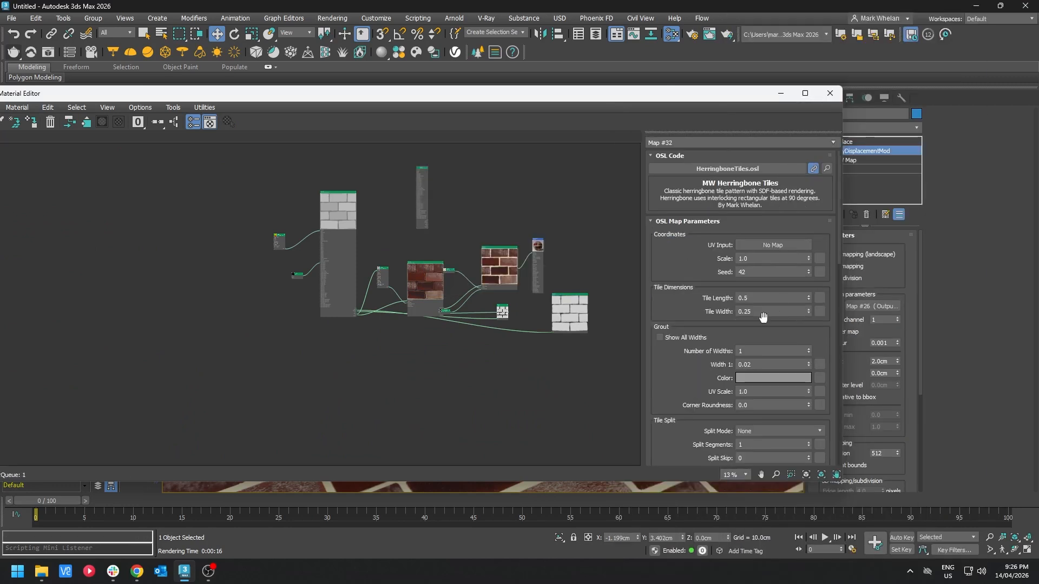
{"action": "scroll", "coordinate": [420, 193], "scroll_direction": "up", "scroll_amount": 4}
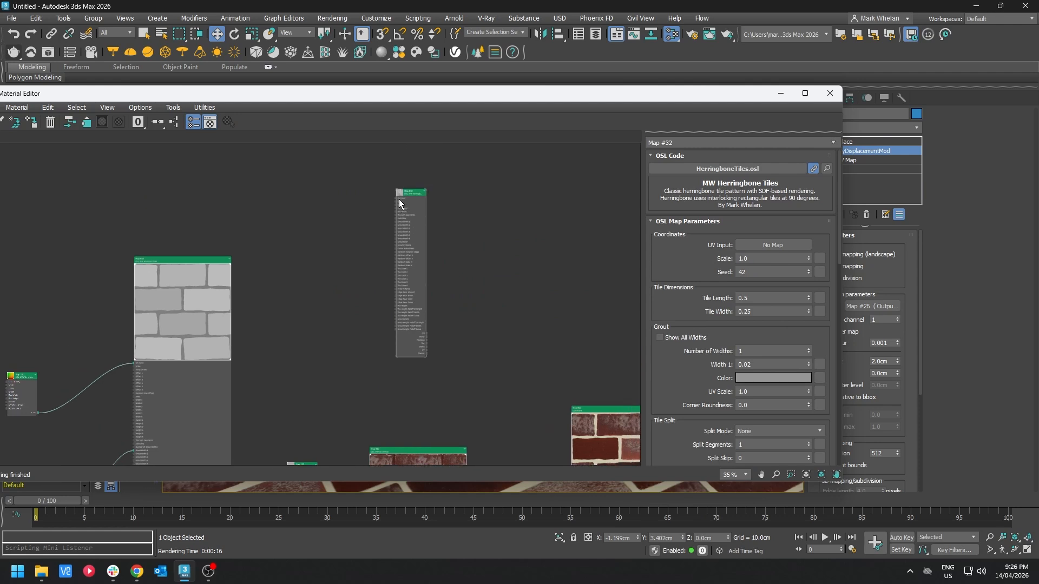
{"action": "left_click_drag", "start_coordinate": [400, 199], "coordinate": [292, 184]}
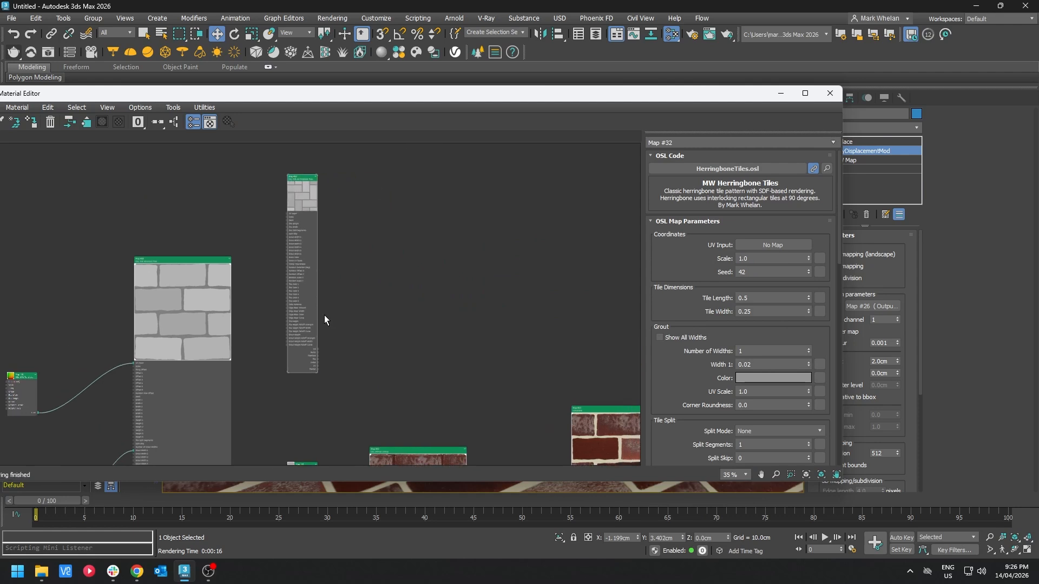
Step: Enlarge the herringbone node's preview and set its Tile Length to 0.25 and Tile Width to 0.125
{"action": "left_click_drag", "start_coordinate": [315, 374], "coordinate": [385, 440]}
{"action": "left_click", "coordinate": [769, 259]}
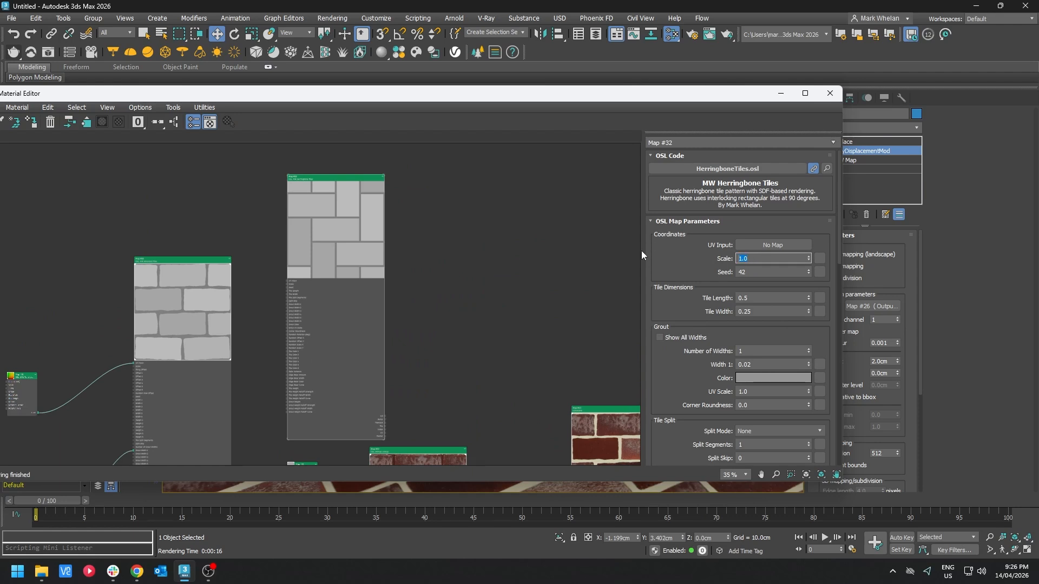
{"action": "left_click", "coordinate": [769, 298]}
{"action": "type", "text": ".253"}
{"action": "key", "text": "Return"}
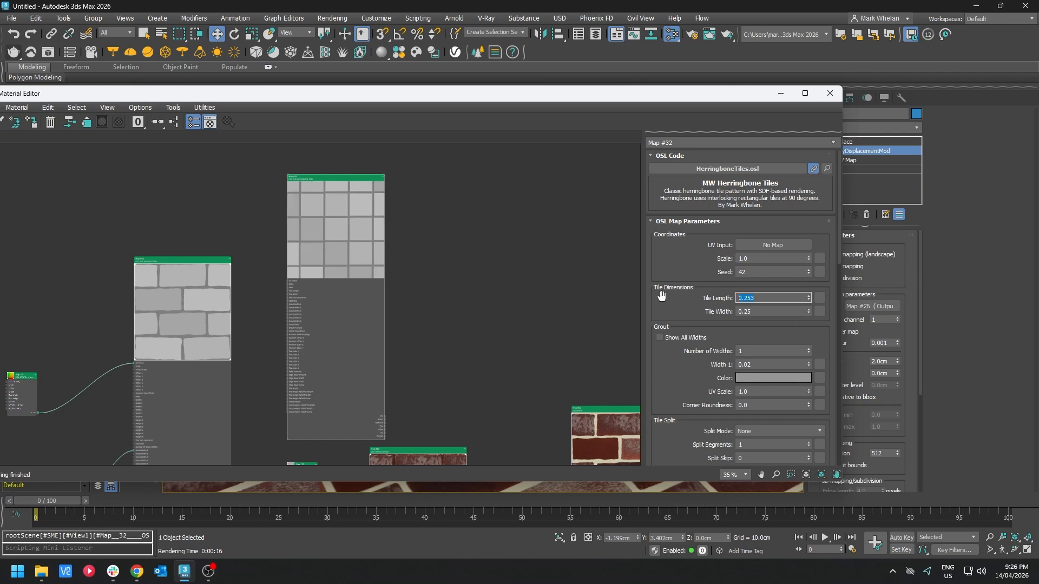
{"action": "left_click", "coordinate": [774, 311]}
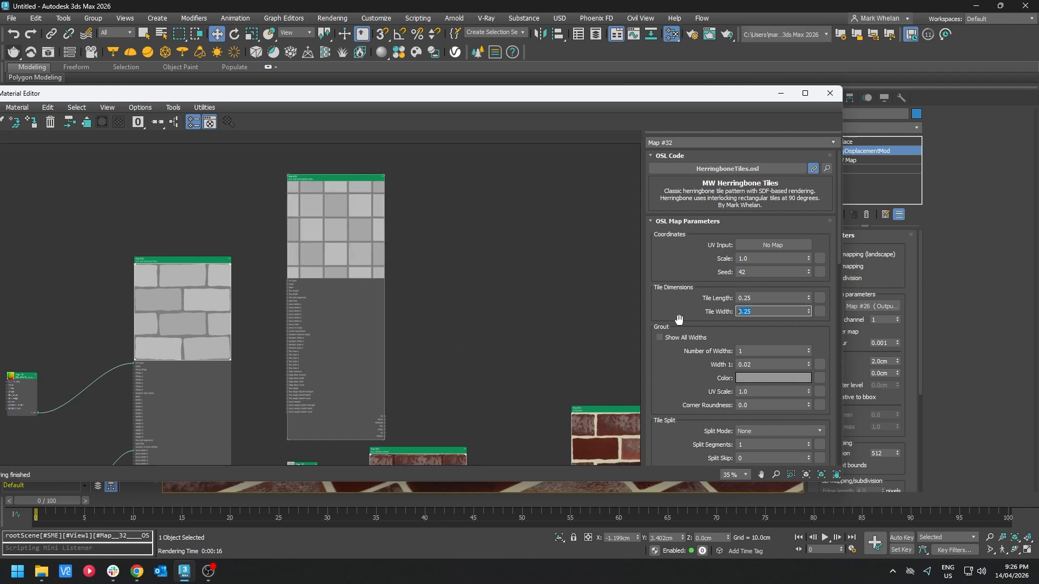
{"action": "type", "text": ".125"}
{"action": "key", "text": "Return"}
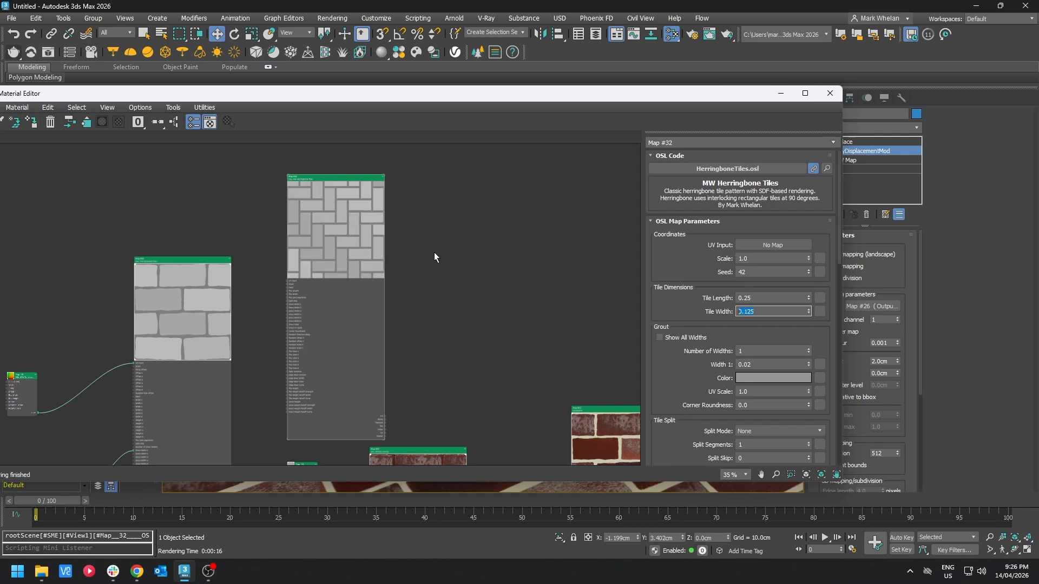
Step: Wire the herringbone tiles map into the brick texture network in place of the brick tiles pattern
{"action": "middle_click_drag", "start_coordinate": [372, 391], "coordinate": [394, 255]}
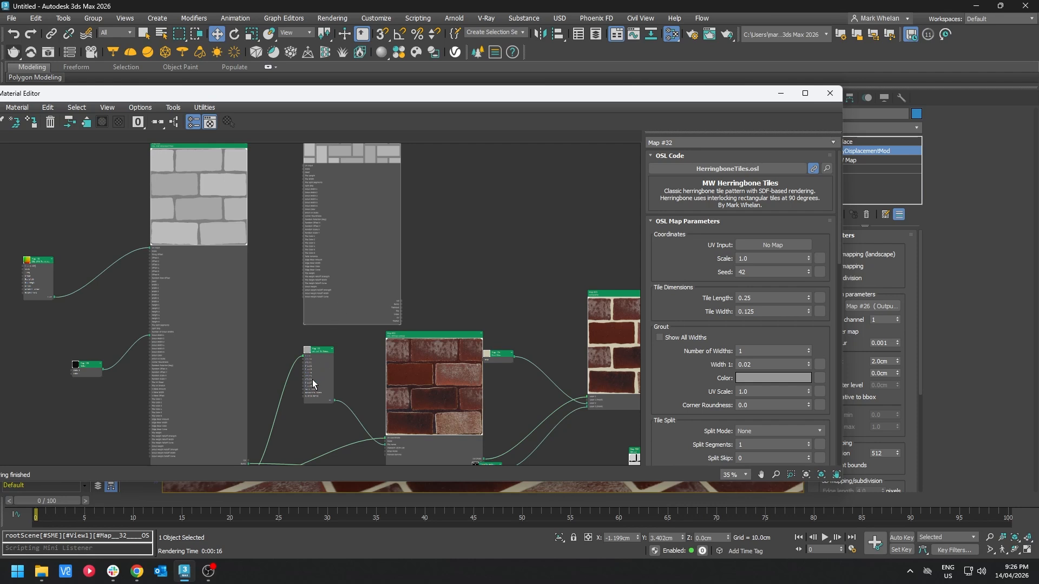
{"action": "middle_click_drag", "start_coordinate": [312, 379], "coordinate": [342, 294]}
{"action": "scroll", "coordinate": [372, 260], "scroll_direction": "up", "scroll_amount": 3}
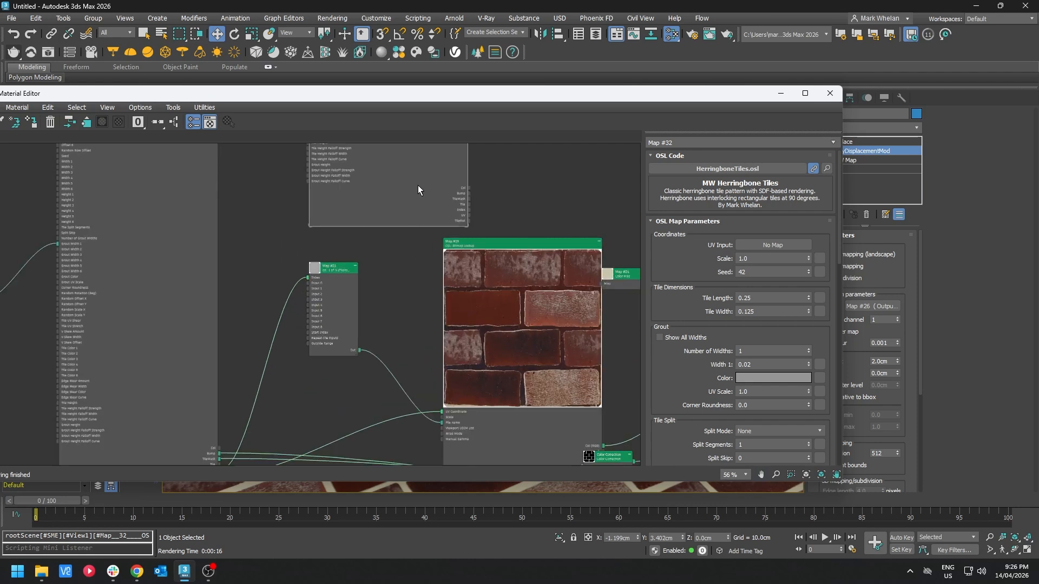
{"action": "left_click_drag", "start_coordinate": [418, 187], "coordinate": [340, 238]}
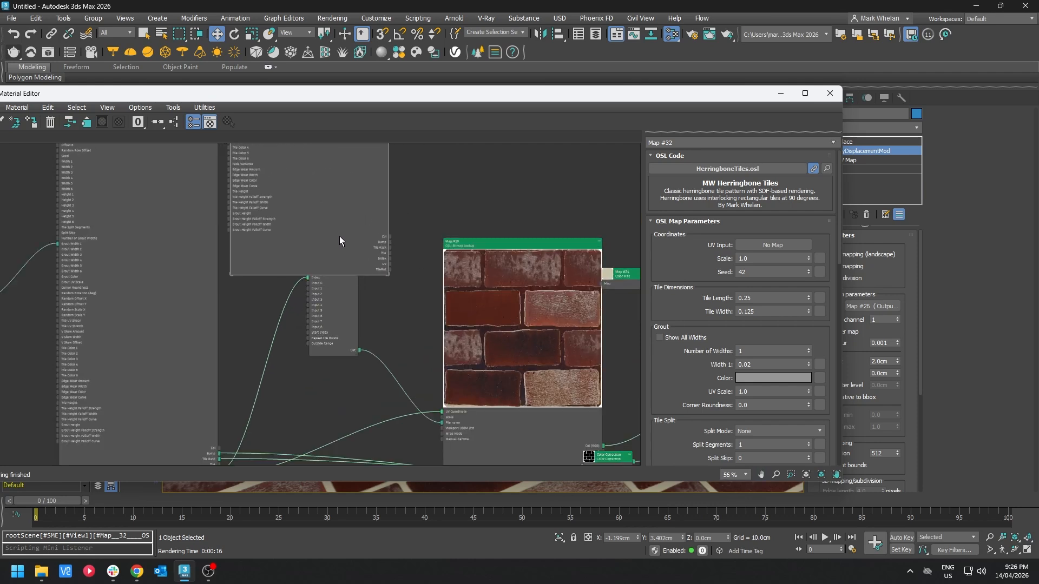
{"action": "left_click_drag", "start_coordinate": [394, 269], "coordinate": [444, 415]}
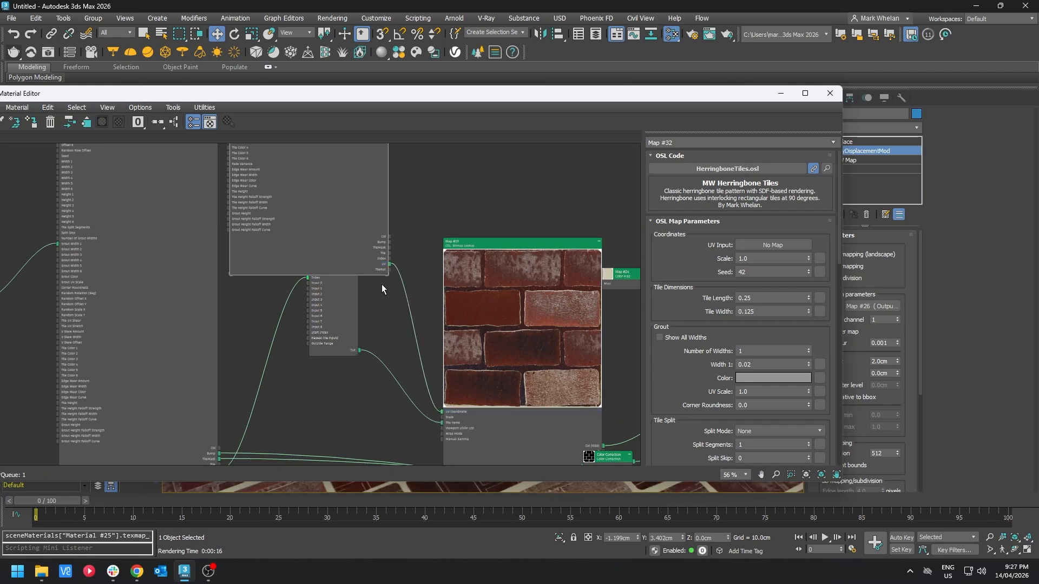
{"action": "left_click_drag", "start_coordinate": [352, 340], "coordinate": [400, 376]}
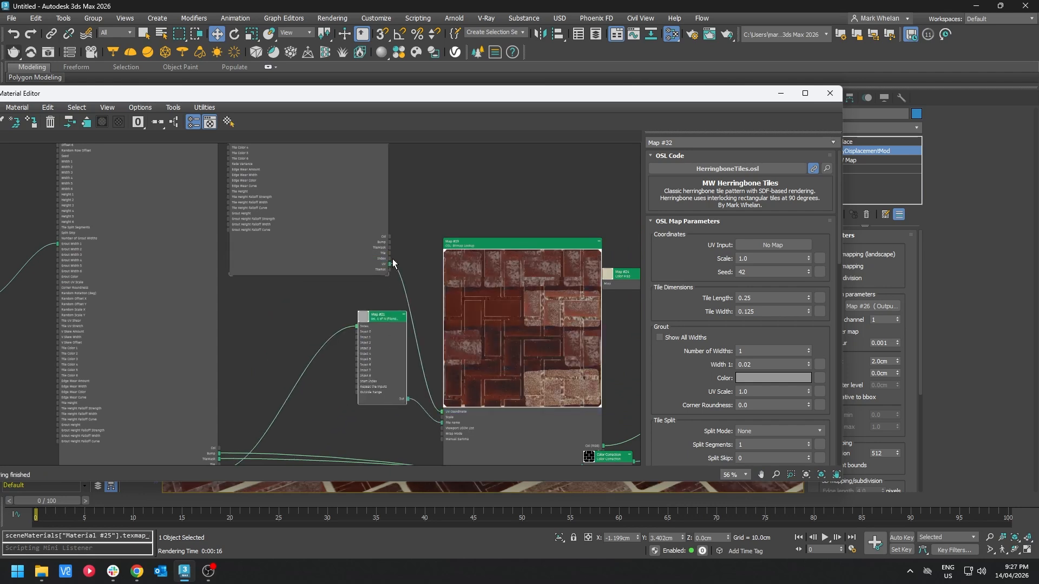
{"action": "left_click_drag", "start_coordinate": [390, 259], "coordinate": [356, 328]}
{"action": "middle_click_drag", "start_coordinate": [399, 358], "coordinate": [333, 280]}
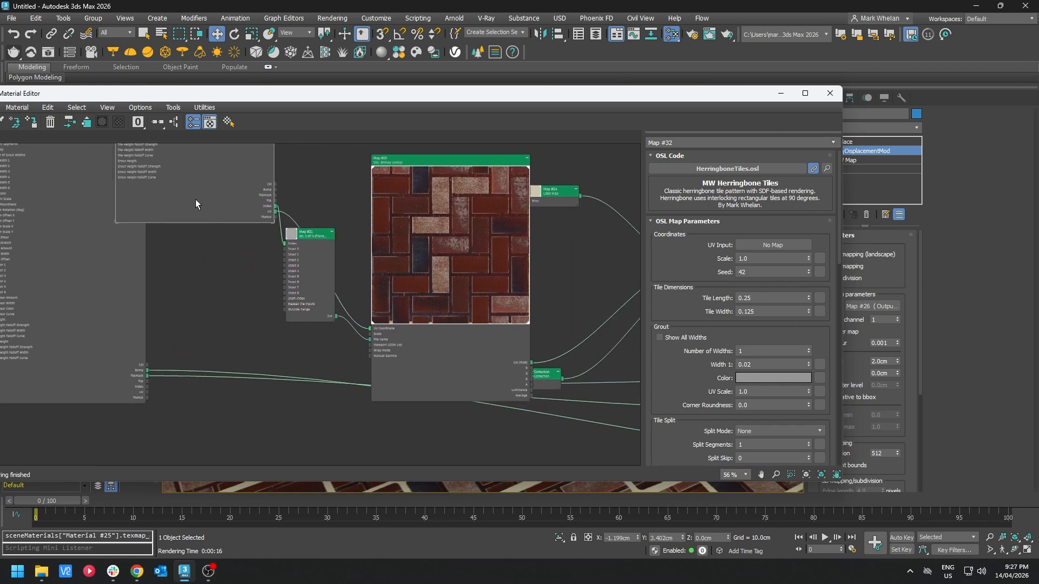
Step: Reconnect the remaining brick tiles outputs, including the displacement texture, to the herringbone tiles map
{"action": "left_click_drag", "start_coordinate": [235, 209], "coordinate": [355, 456]}
{"action": "middle_click_drag", "start_coordinate": [355, 456], "coordinate": [115, 242]}
{"action": "left_click_drag", "start_coordinate": [124, 223], "coordinate": [527, 193]}
{"action": "middle_click_drag", "start_coordinate": [538, 250], "coordinate": [377, 243]}
{"action": "left_click_drag", "start_coordinate": [86, 331], "coordinate": [606, 246]}
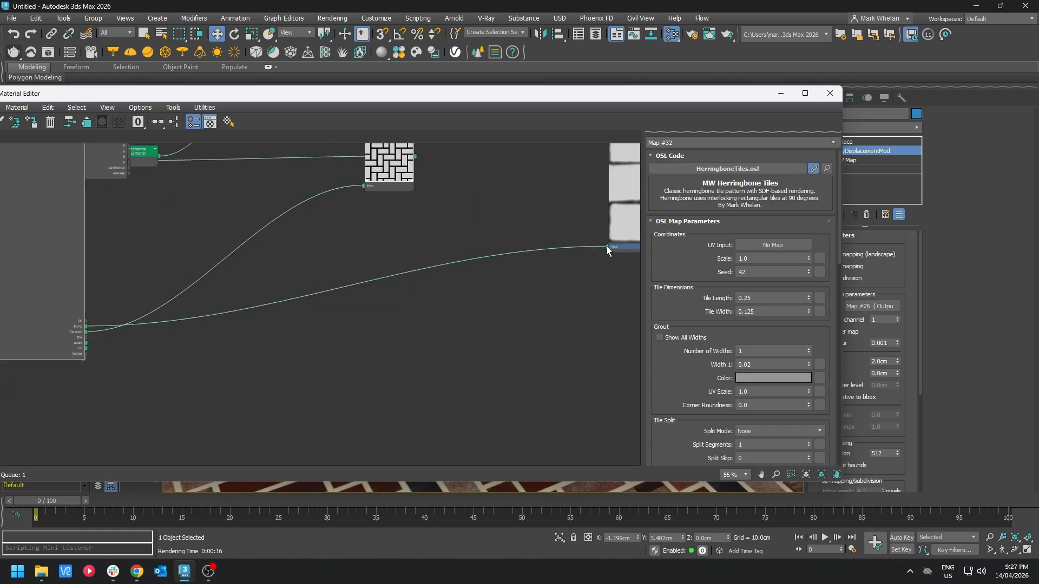
{"action": "middle_click_drag", "start_coordinate": [524, 231], "coordinate": [438, 292]}
{"action": "scroll", "coordinate": [442, 291], "scroll_direction": "down", "scroll_amount": 4}
{"action": "middle_click_drag", "start_coordinate": [218, 183], "coordinate": [457, 256]}
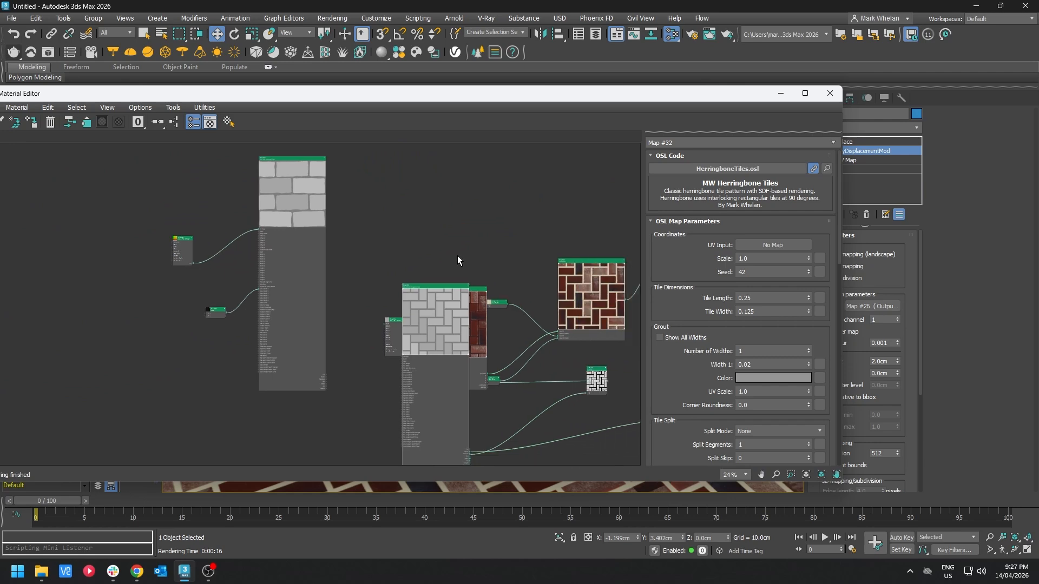
Step: Switch the VRayDisplacementMod type to 3D mapping and render the herringbone plane
{"action": "left_click", "coordinate": [853, 266]}
{"action": "left_click_drag", "start_coordinate": [735, 99], "coordinate": [550, 106]}
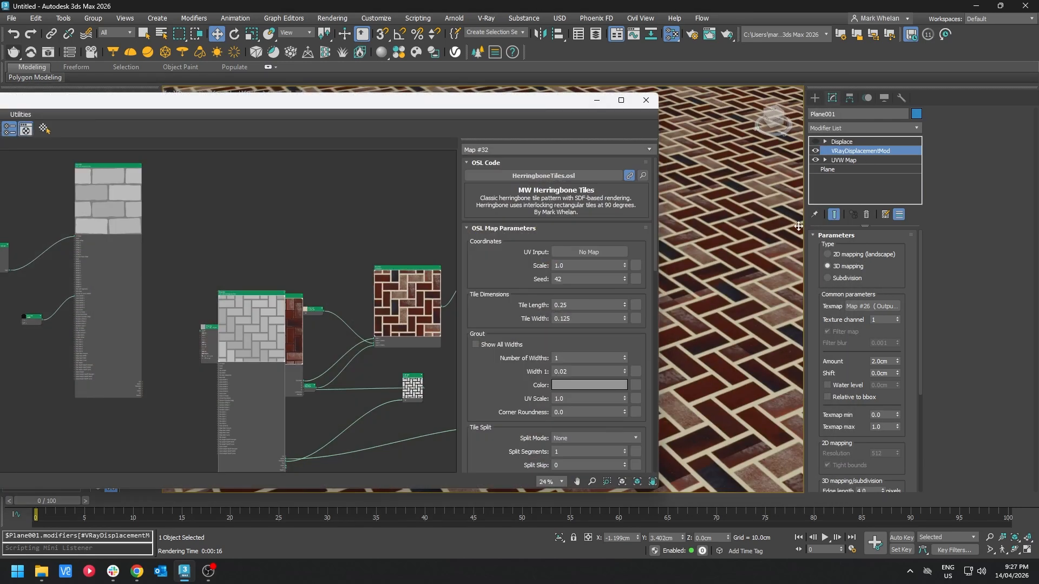
{"action": "left_click", "coordinate": [843, 265]}
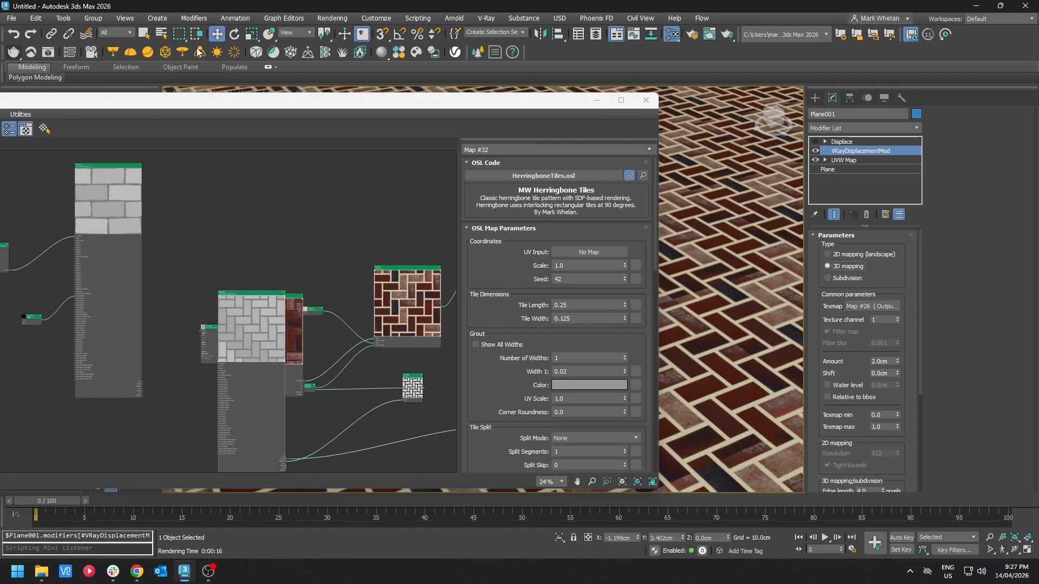
{"action": "left_click", "coordinate": [13, 52]}
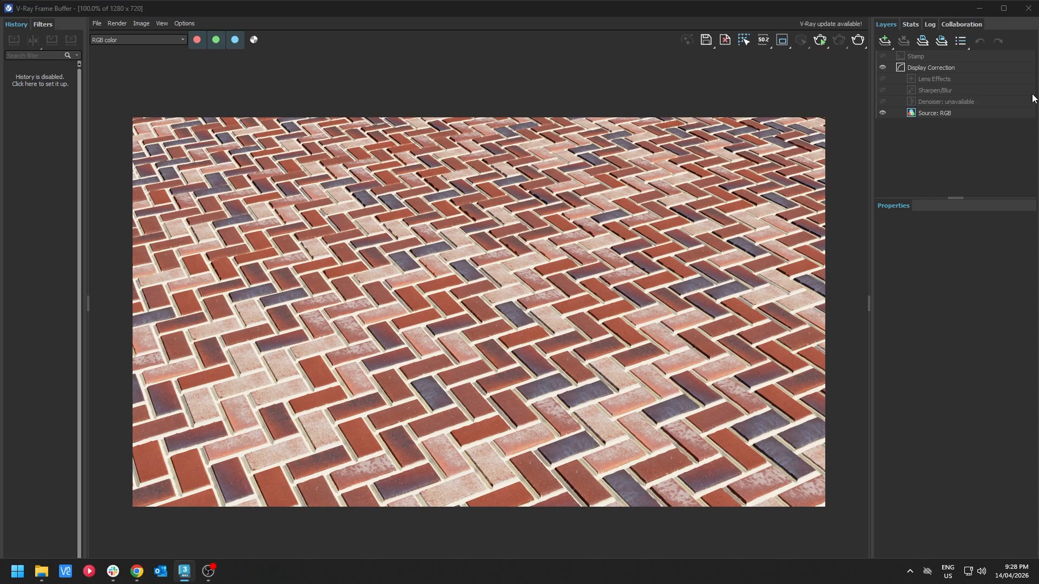
Step: Enable Tileable Seeds at UV Boundary and Fit to UV in the herringbone map's experimental options
{"action": "left_click", "coordinate": [1029, 8]}
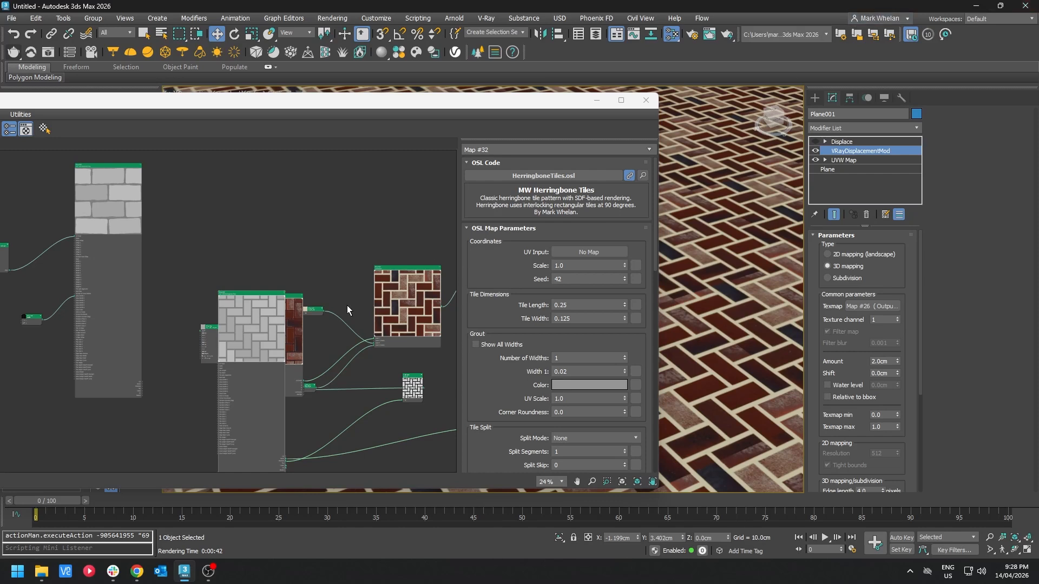
{"action": "middle_click_drag", "start_coordinate": [217, 245], "coordinate": [296, 215]}
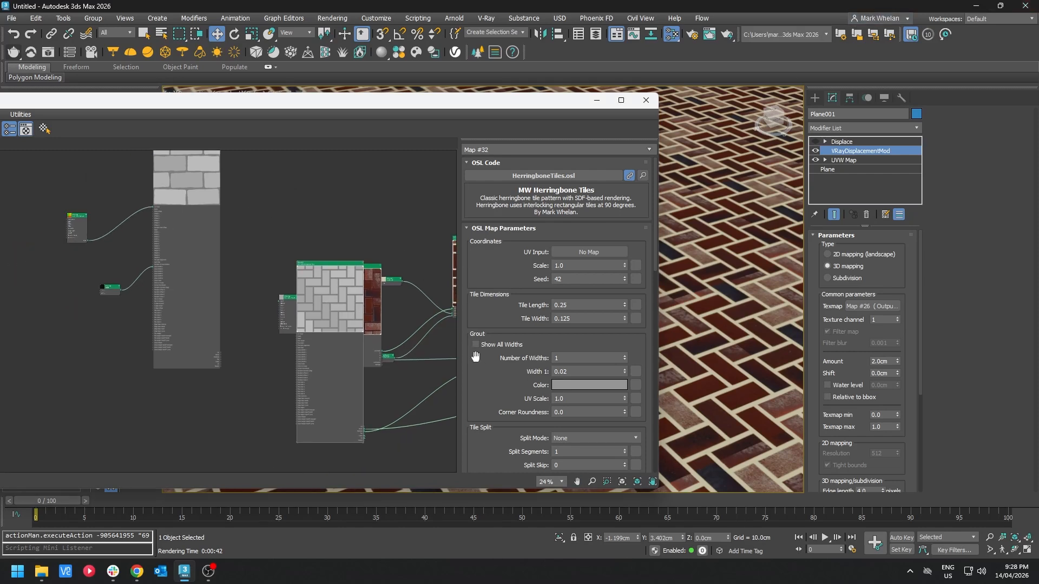
{"action": "scroll", "coordinate": [527, 325], "scroll_direction": "down", "scroll_amount": 2}
{"action": "scroll", "coordinate": [528, 324], "scroll_direction": "down", "scroll_amount": 10}
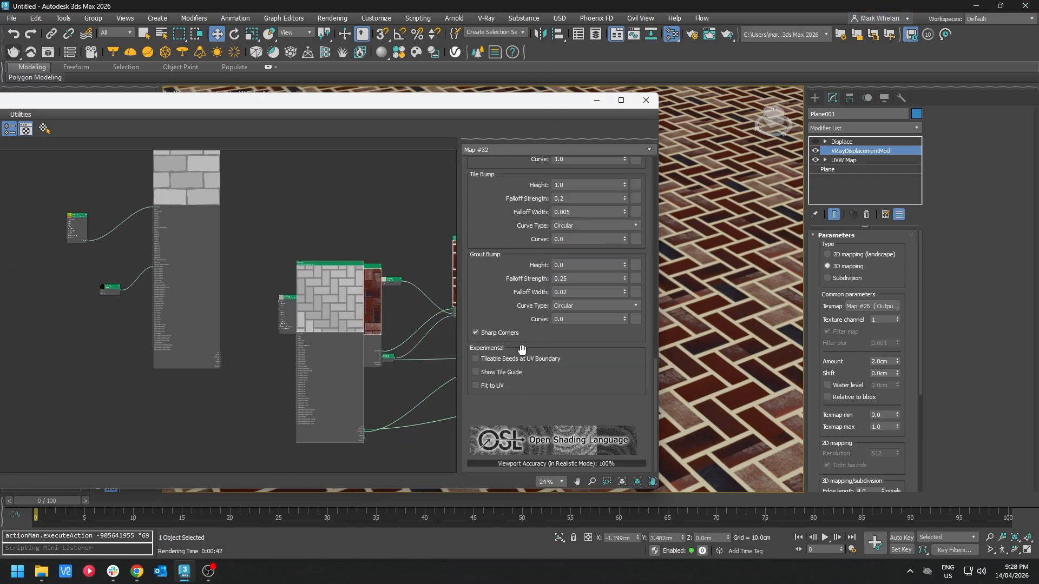
{"action": "left_click", "coordinate": [517, 359]}
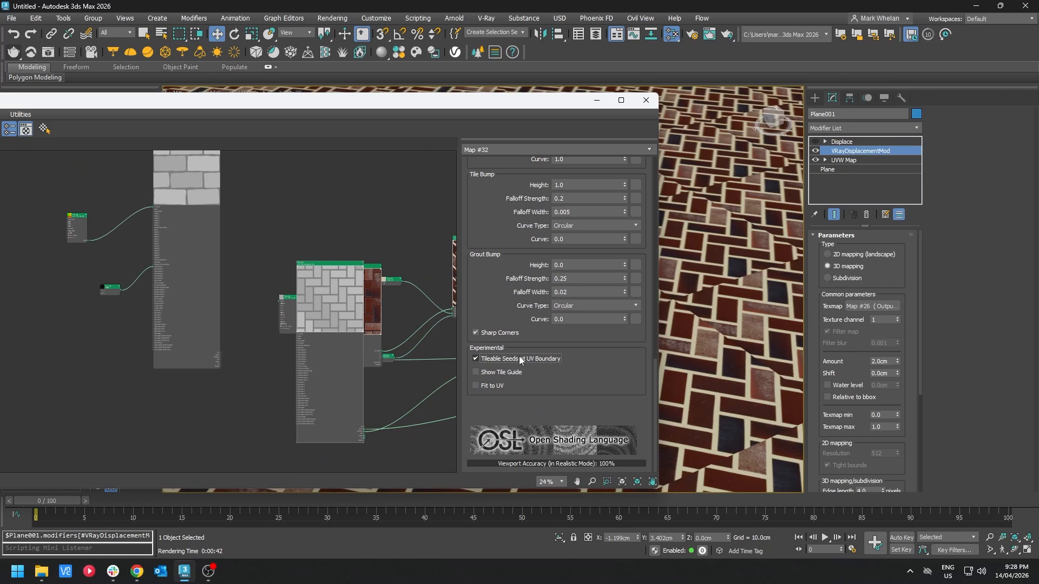
{"action": "left_click", "coordinate": [488, 388]}
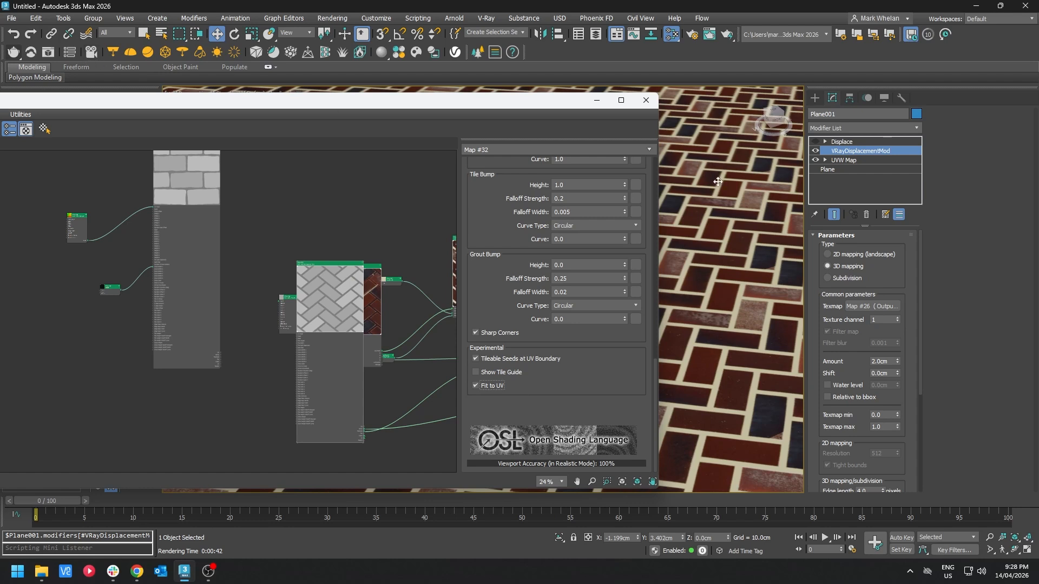
Step: Switch the VRayDisplacementMod type back to 2D mapping (landscape) and render the plane again
{"action": "left_click", "coordinate": [847, 254]}
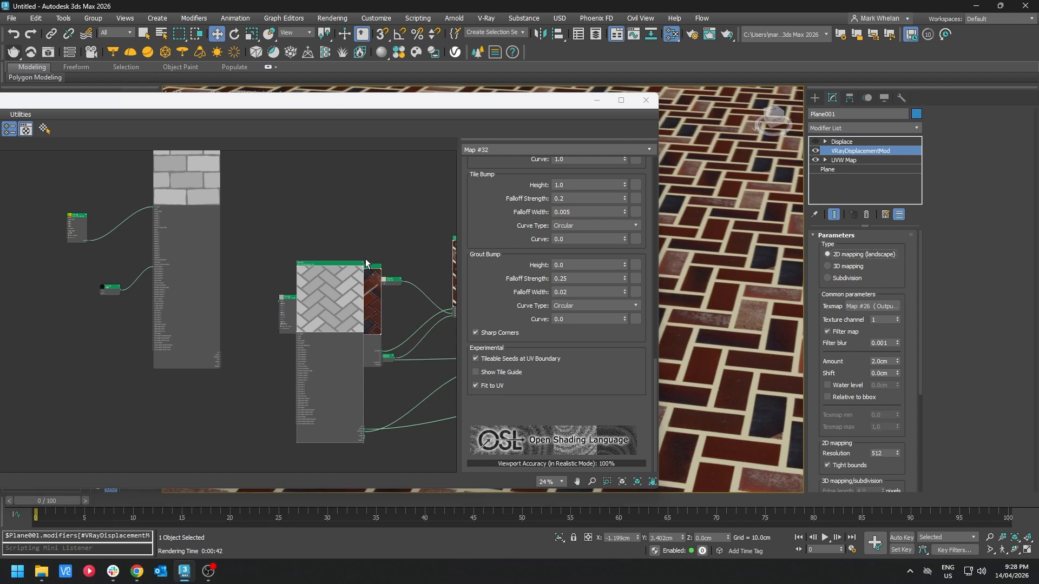
{"action": "left_click_drag", "start_coordinate": [80, 225], "coordinate": [170, 271]}
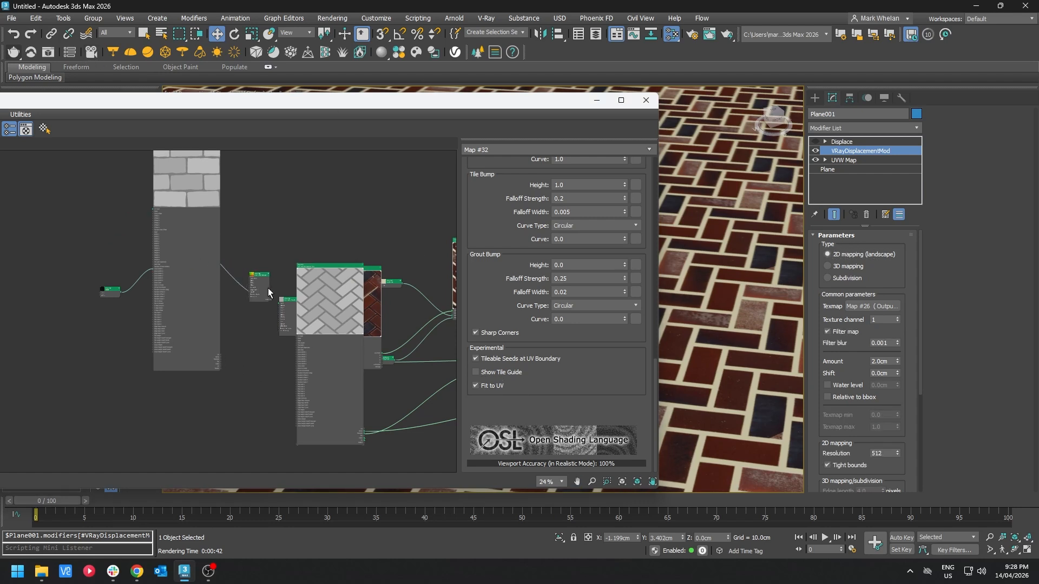
{"action": "scroll", "coordinate": [264, 285], "scroll_direction": "up", "scroll_amount": 5}
{"action": "left_click_drag", "start_coordinate": [265, 294], "coordinate": [343, 396]}
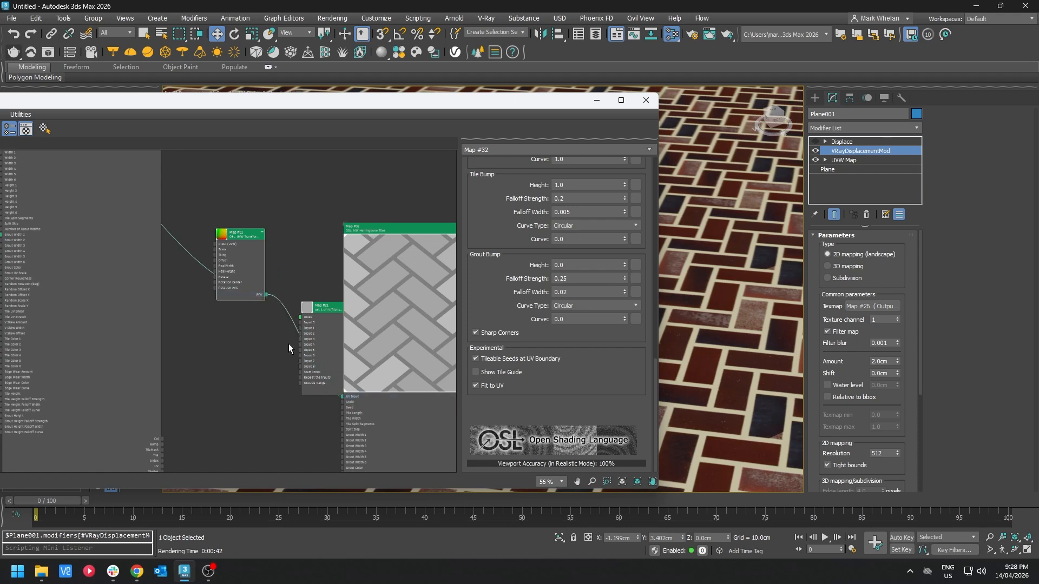
{"action": "left_click", "coordinate": [17, 51]}
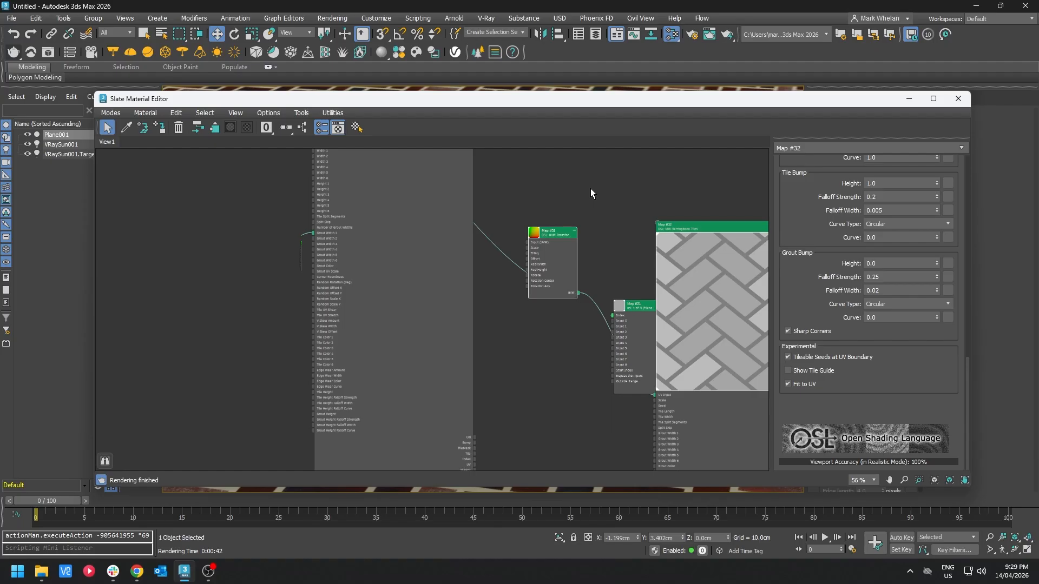
Step: Survey the herringbone material node network in the Slate Material Editor
{"action": "middle_click_drag", "start_coordinate": [583, 194], "coordinate": [532, 359]}
{"action": "scroll", "coordinate": [579, 336], "scroll_direction": "down", "scroll_amount": 2}
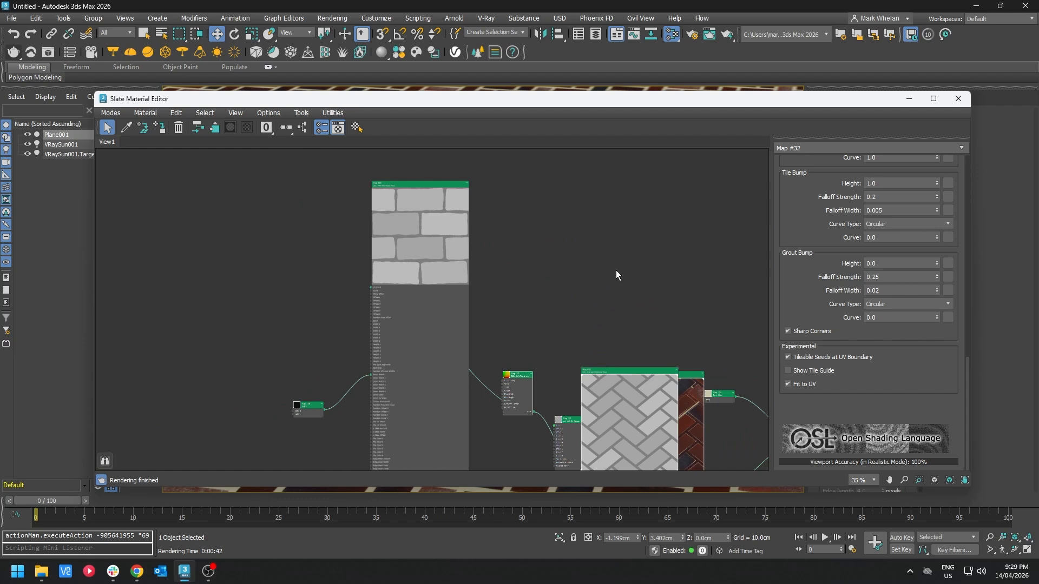
{"action": "left_click_drag", "start_coordinate": [309, 405], "coordinate": [274, 394]}
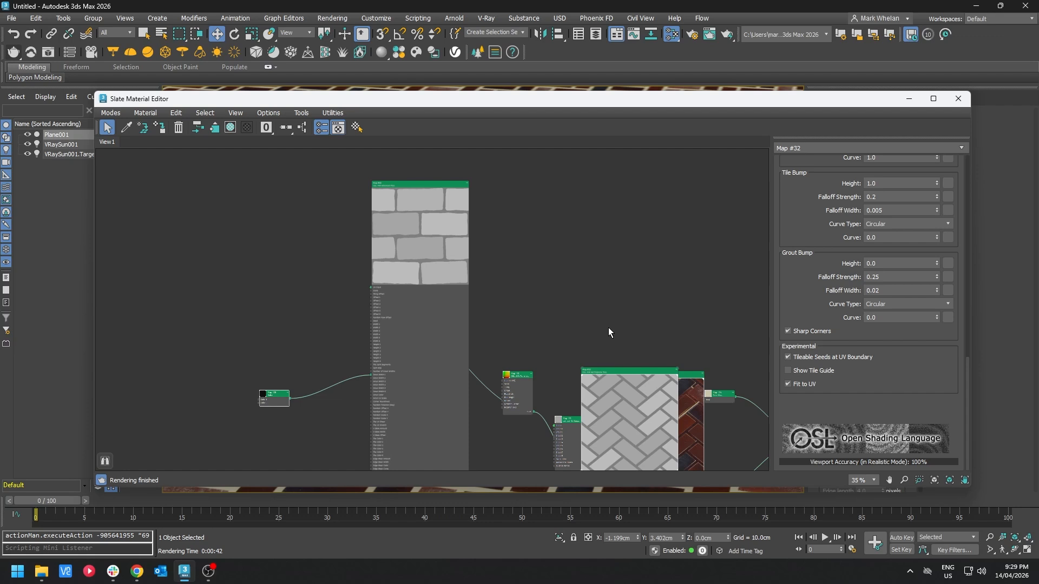
{"action": "middle_click_drag", "start_coordinate": [605, 304], "coordinate": [501, 221]}
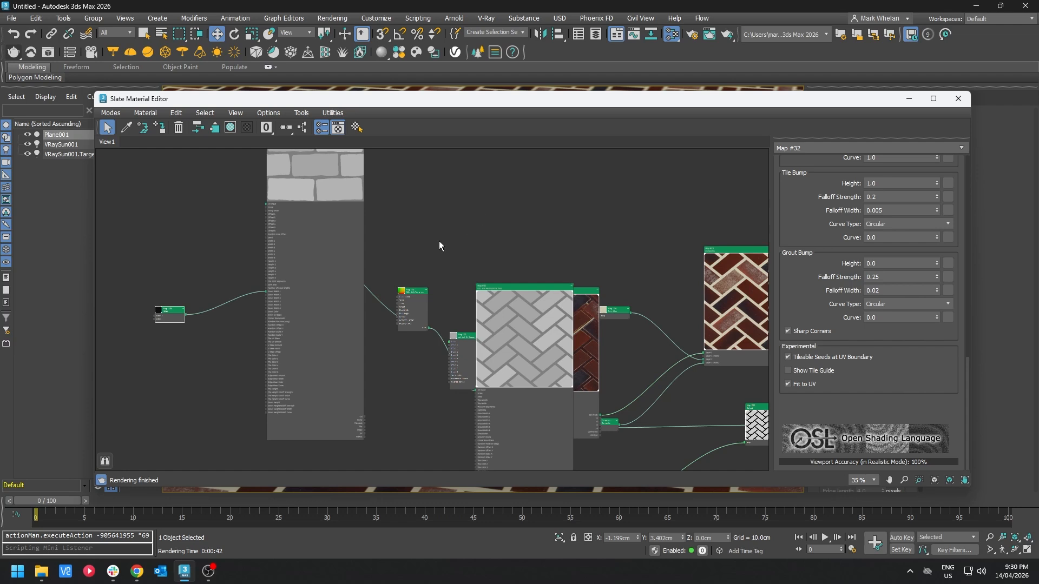
{"action": "middle_click_drag", "start_coordinate": [506, 219], "coordinate": [498, 306]}
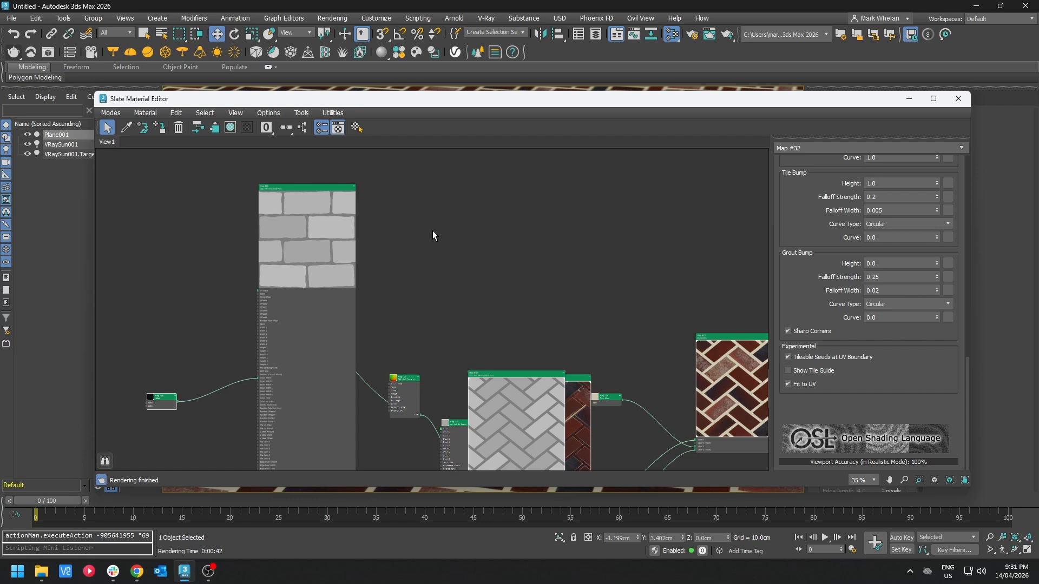
{"action": "middle_click_drag", "start_coordinate": [586, 281], "coordinate": [425, 167]}
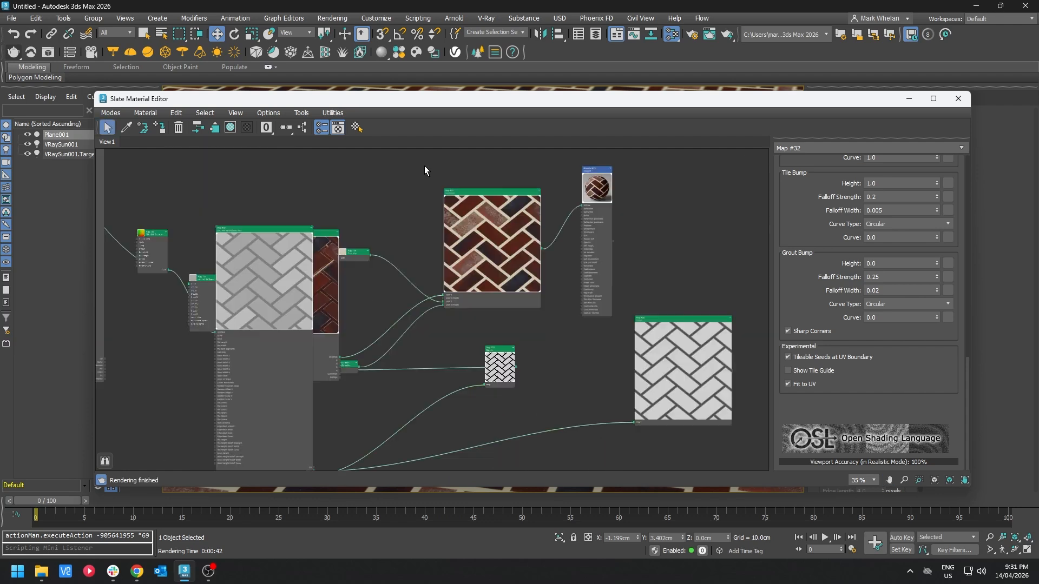